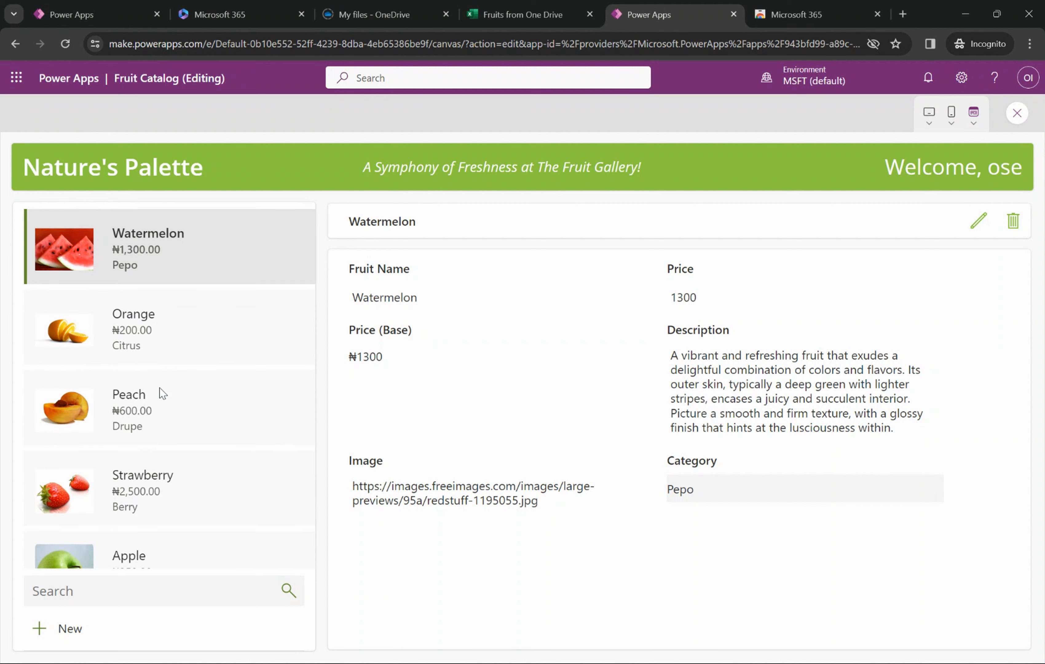
# Step: Browse the fruit list, filter it with the search term "blue", and clear the search
pyautogui.scroll(-9, 198, 493)
pyautogui.scroll(-2, 199, 487)
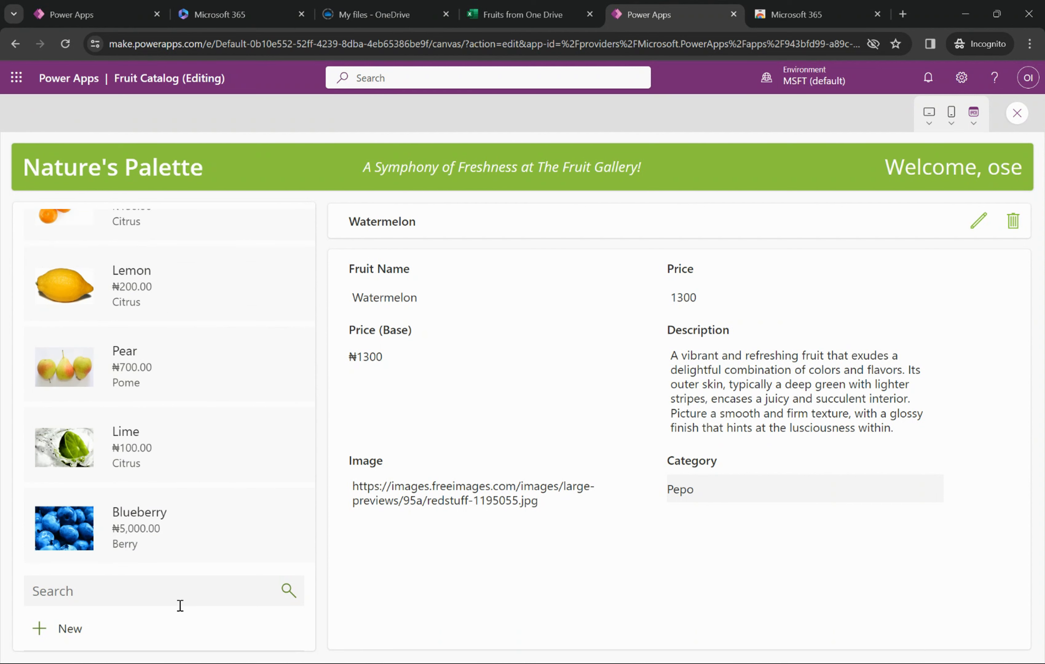
pyautogui.click(212, 589)
pyautogui.write('blue')
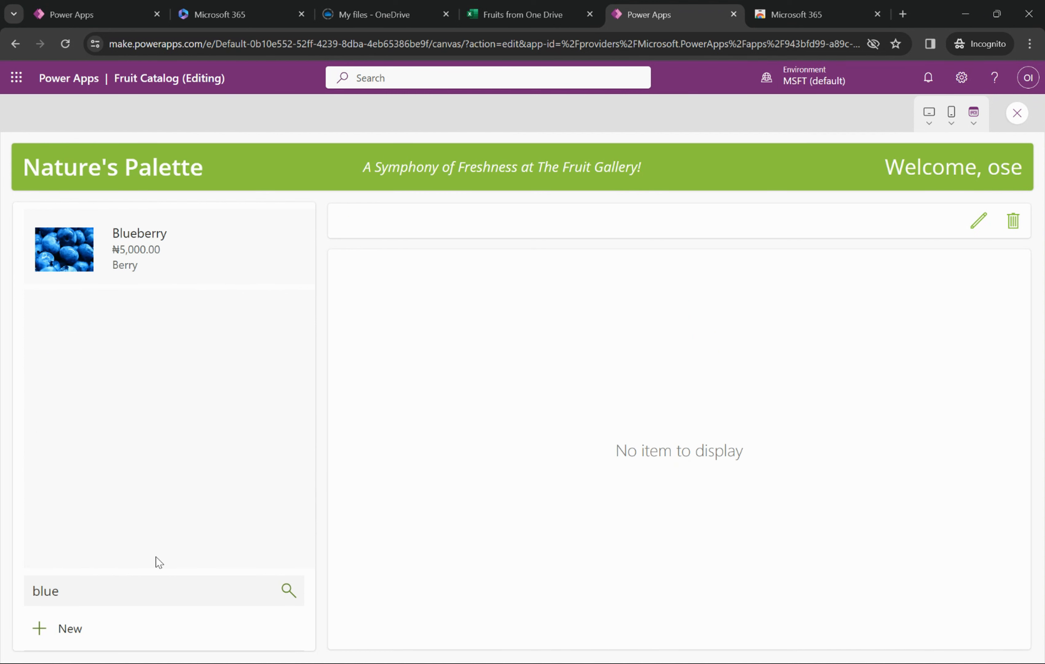
pyautogui.press('BackSpace')
pyautogui.press('BackSpace')
pyautogui.press('BackSpace')
pyautogui.press('BackSpace')
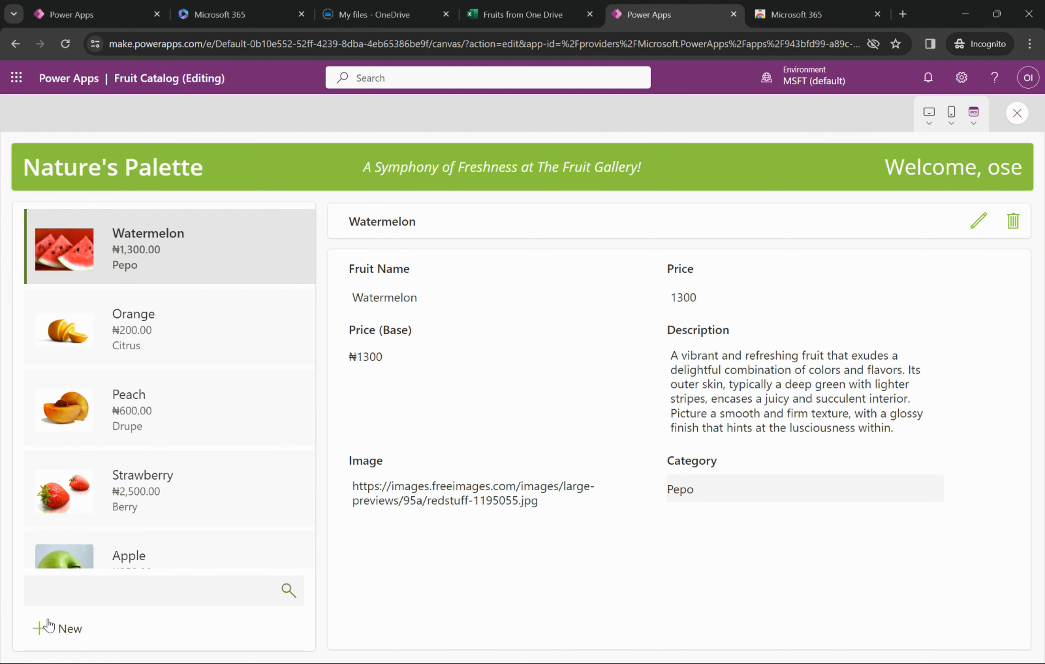
# Step: Open a blank form for a new fruit record and cancel it without saving
pyautogui.click(65, 630)
pyautogui.click(42, 630)
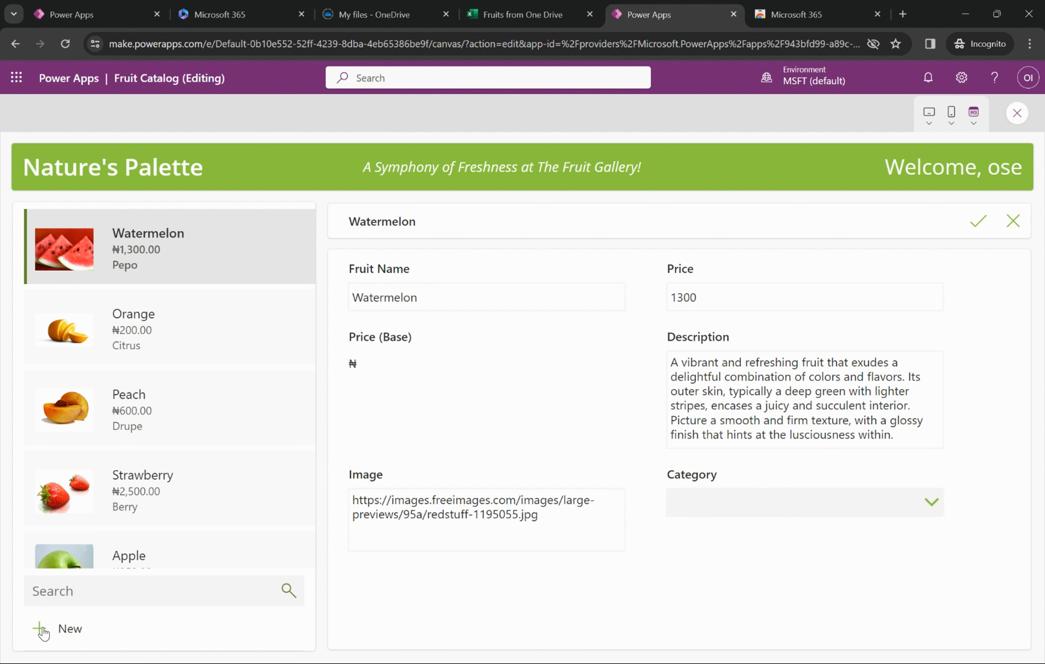
pyautogui.click(453, 297)
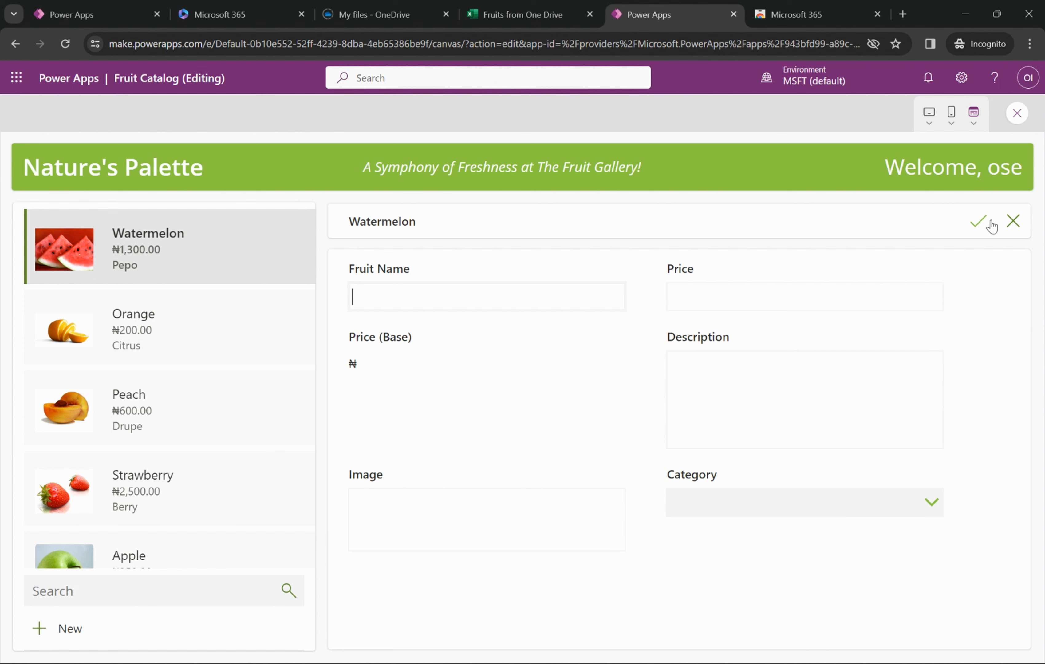
pyautogui.click(1012, 227)
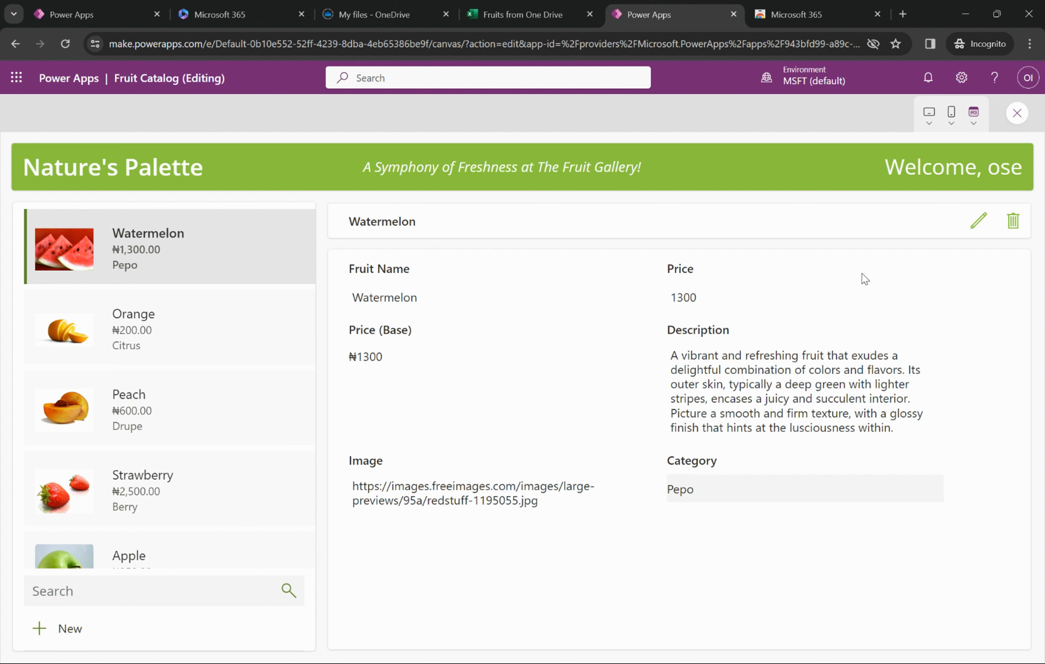
# Step: Open the Watermelon record for editing and cancel, and also request its deletion and cancel that
pyautogui.click(983, 223)
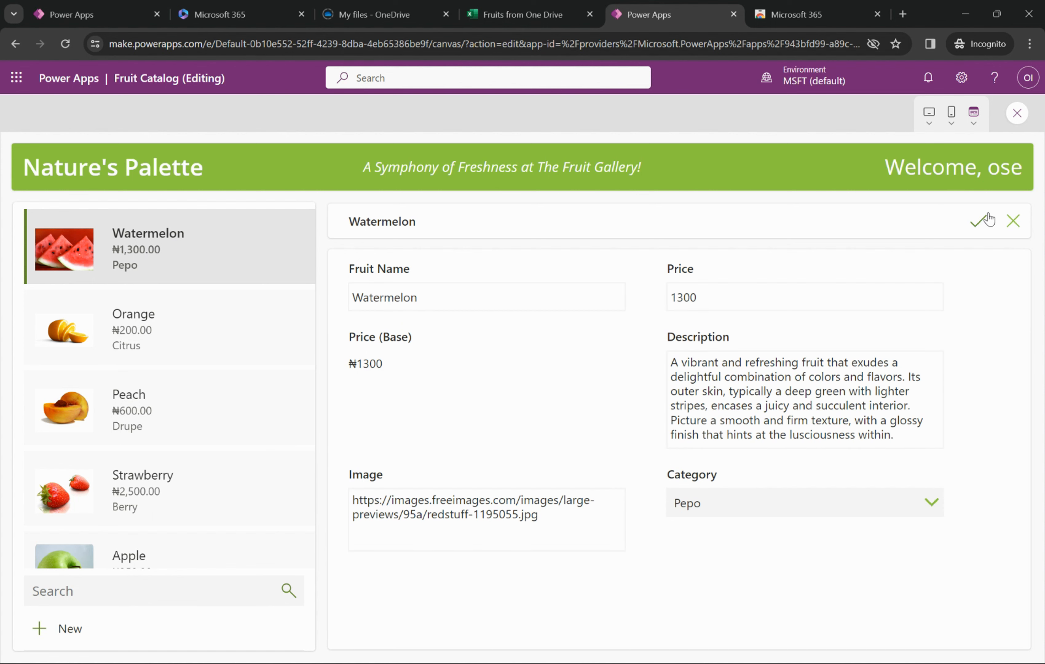
pyautogui.click(1012, 228)
pyautogui.click(1013, 222)
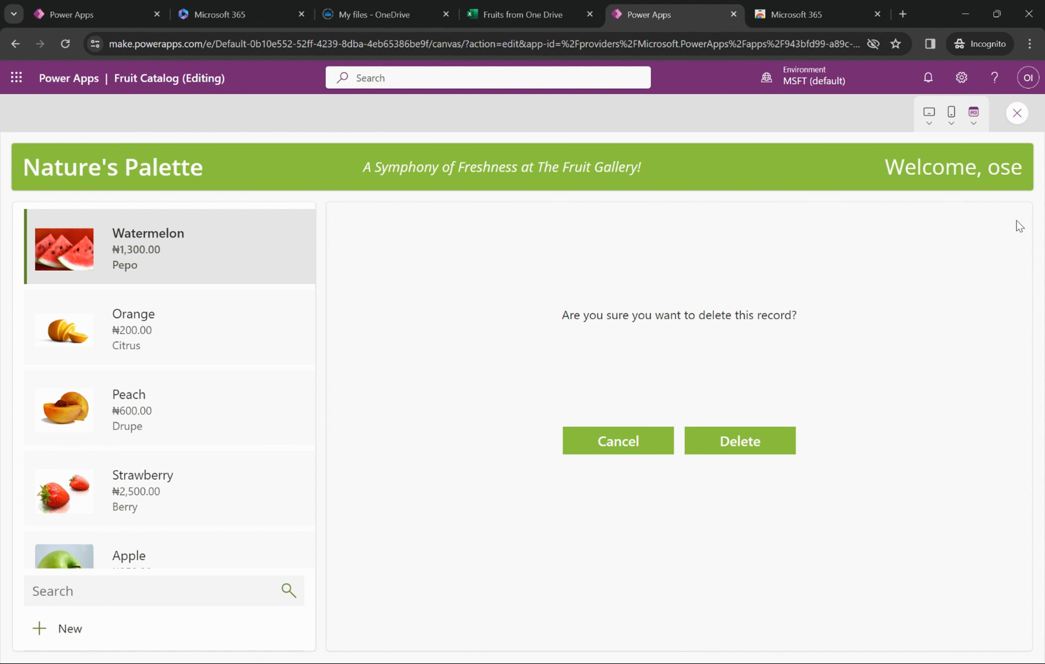
pyautogui.click(622, 442)
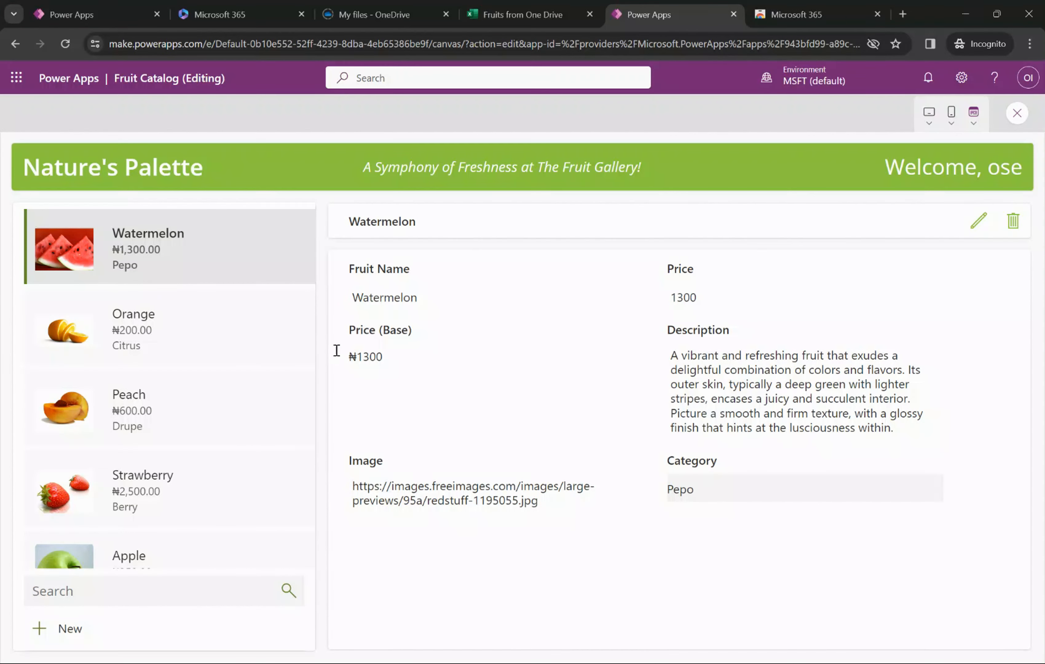
pyautogui.scroll(-4, 224, 457)
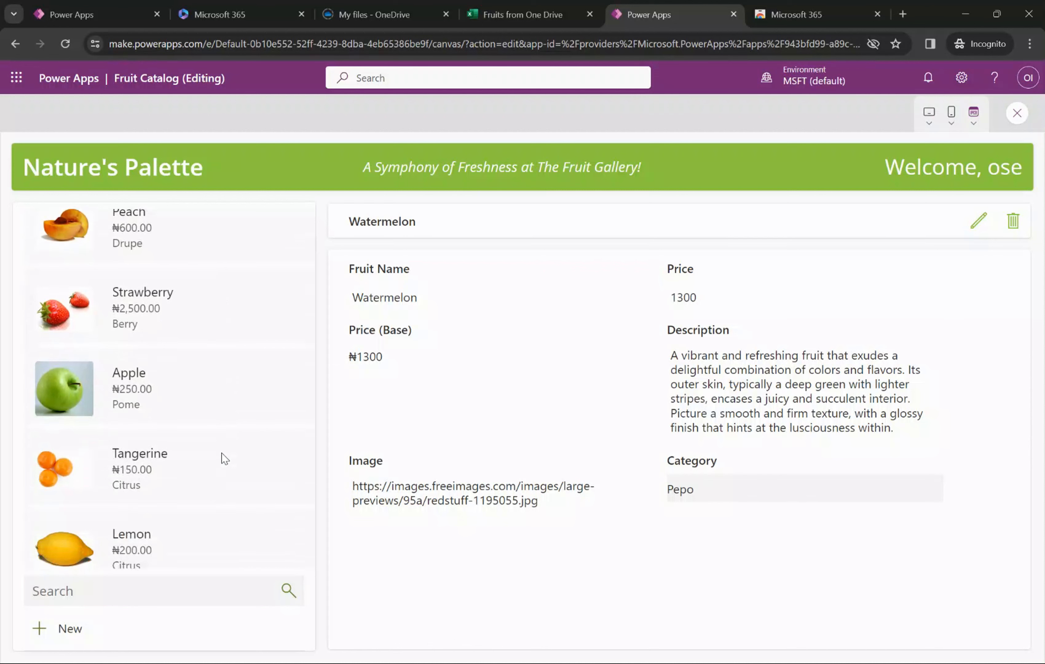
pyautogui.scroll(-4, 224, 457)
pyautogui.scroll(10, 224, 457)
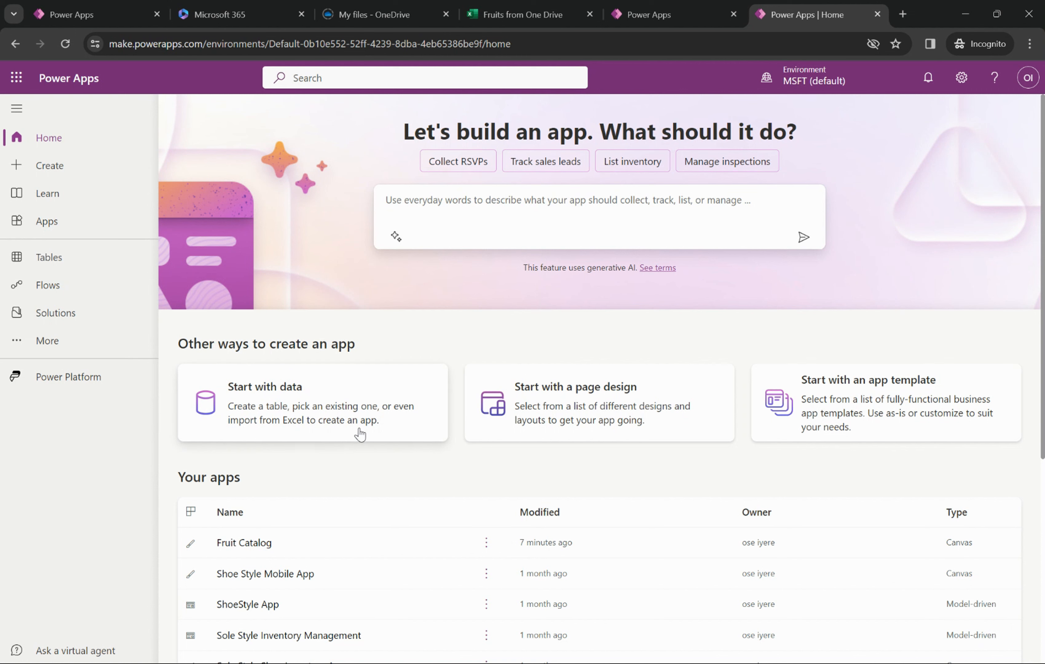
# Step: Start a new app from data by uploading the Excel file Fruits Data from the device
pyautogui.click(249, 405)
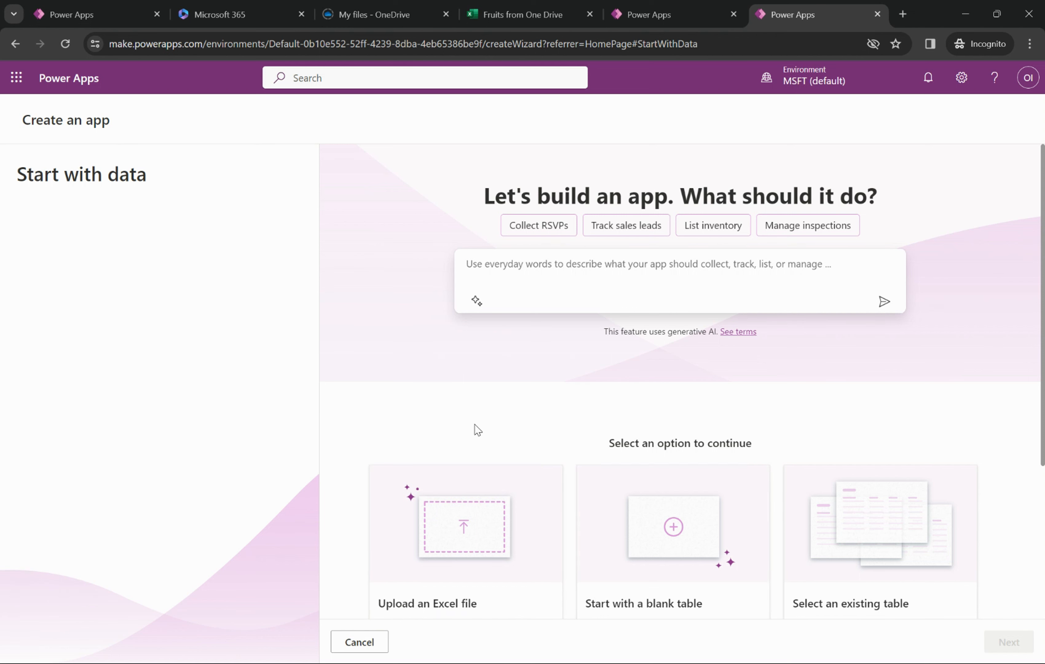
pyautogui.click(451, 539)
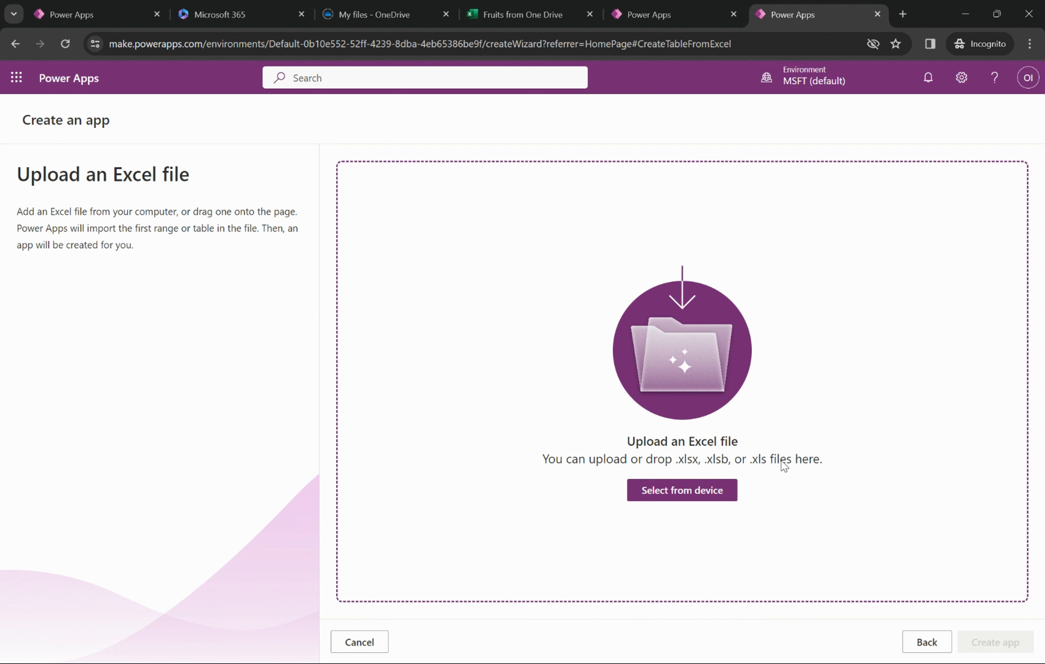
pyautogui.click(672, 493)
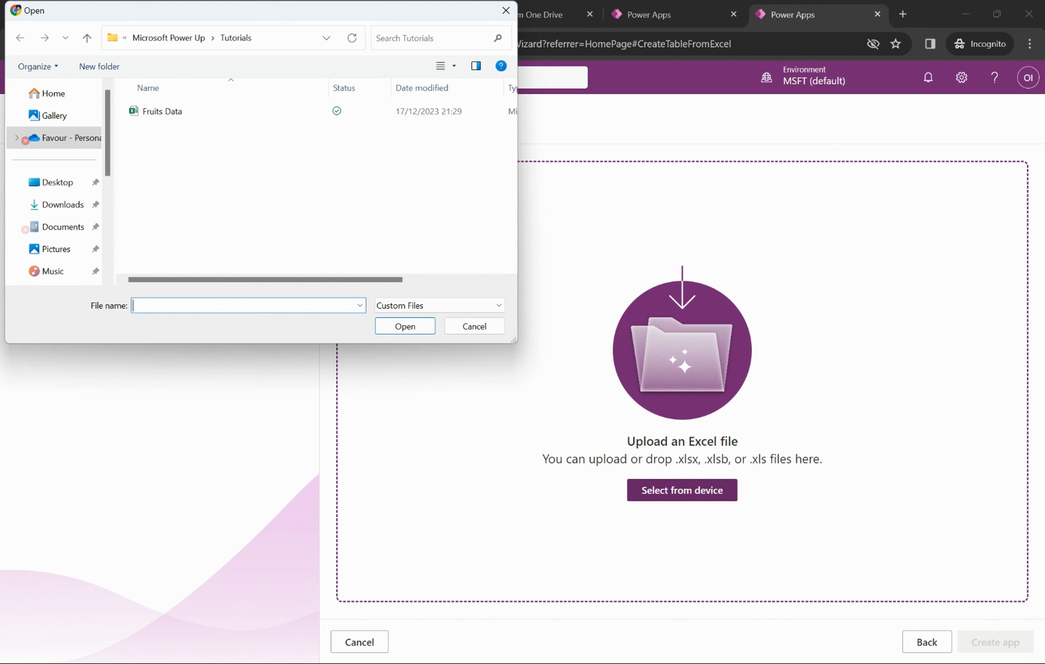
pyautogui.click(211, 111)
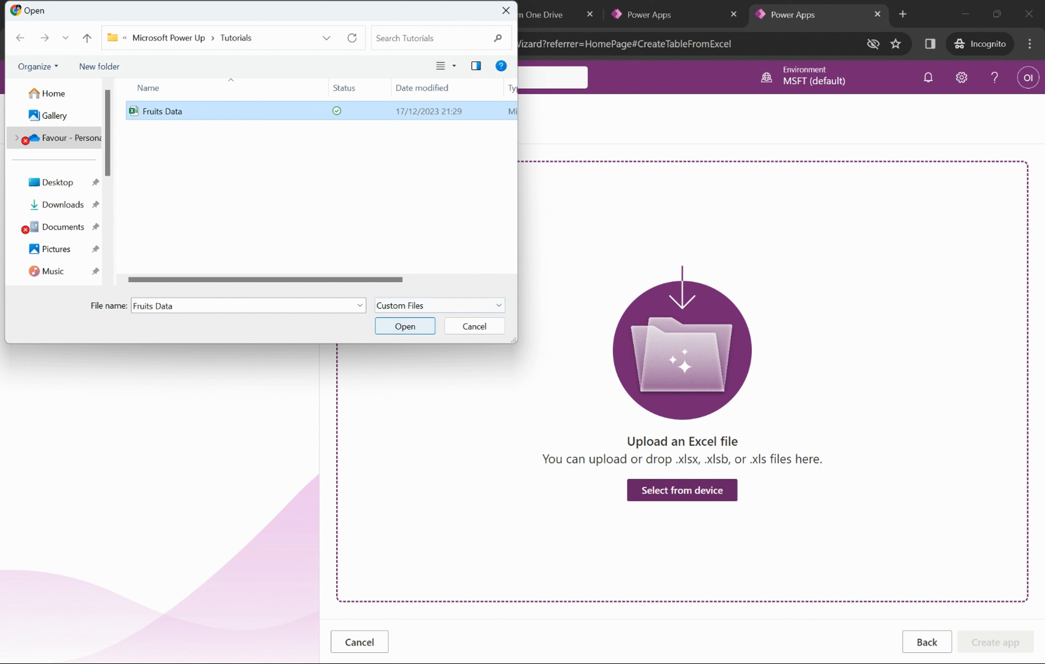
pyautogui.click(401, 329)
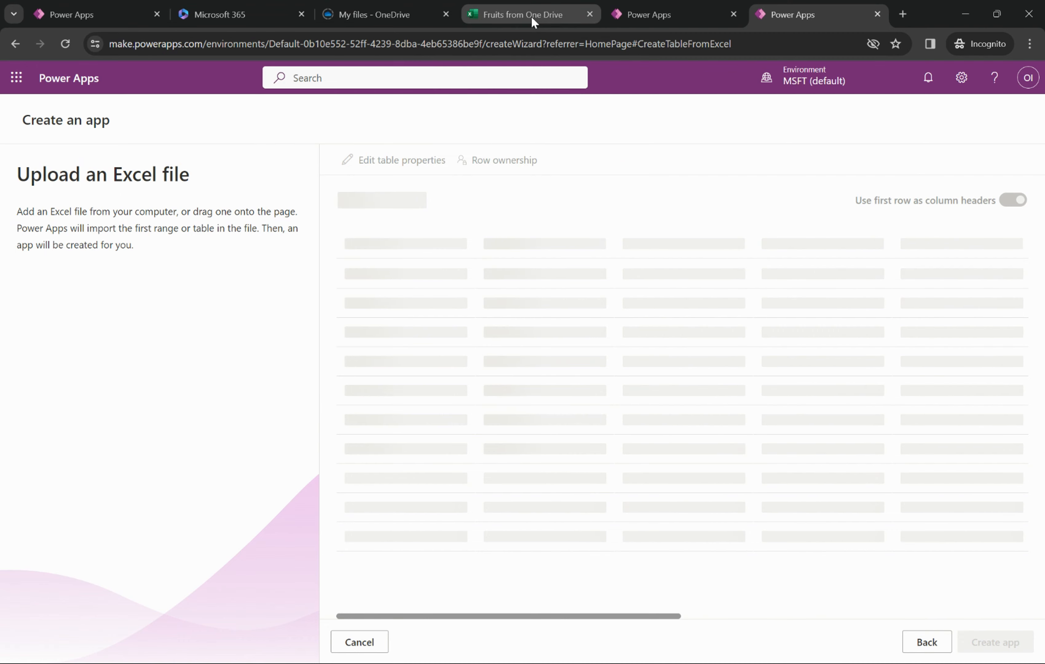
# Step: Switch to the Fruits from One Drive workbook and examine its Fruit Name, Category, Price, Description and Image columns and all fruit rows
pyautogui.click(523, 13)
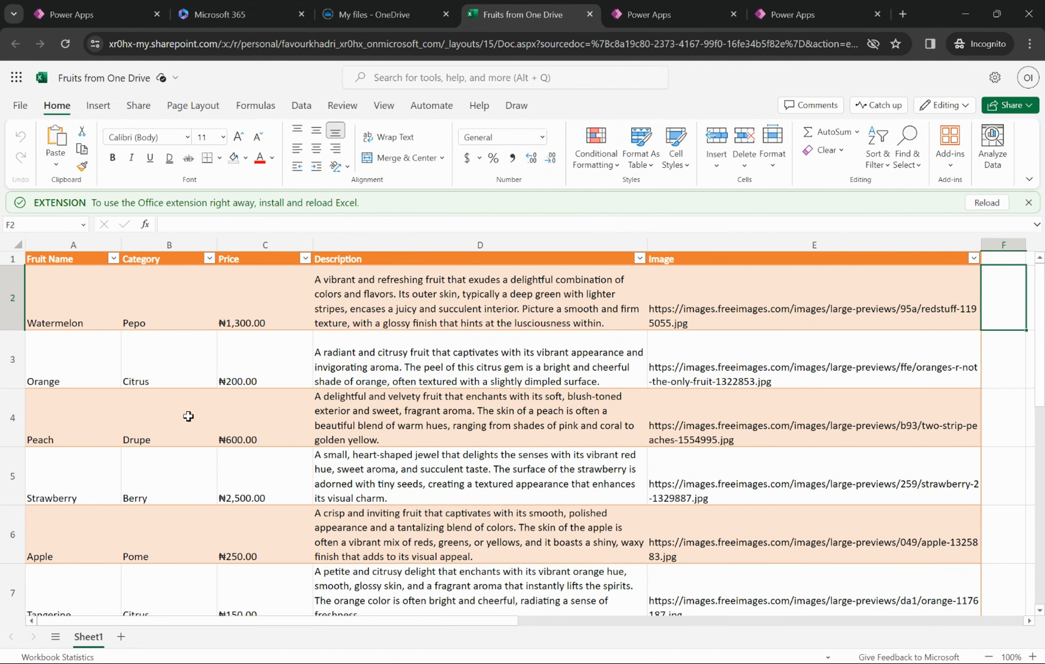
pyautogui.click(90, 241)
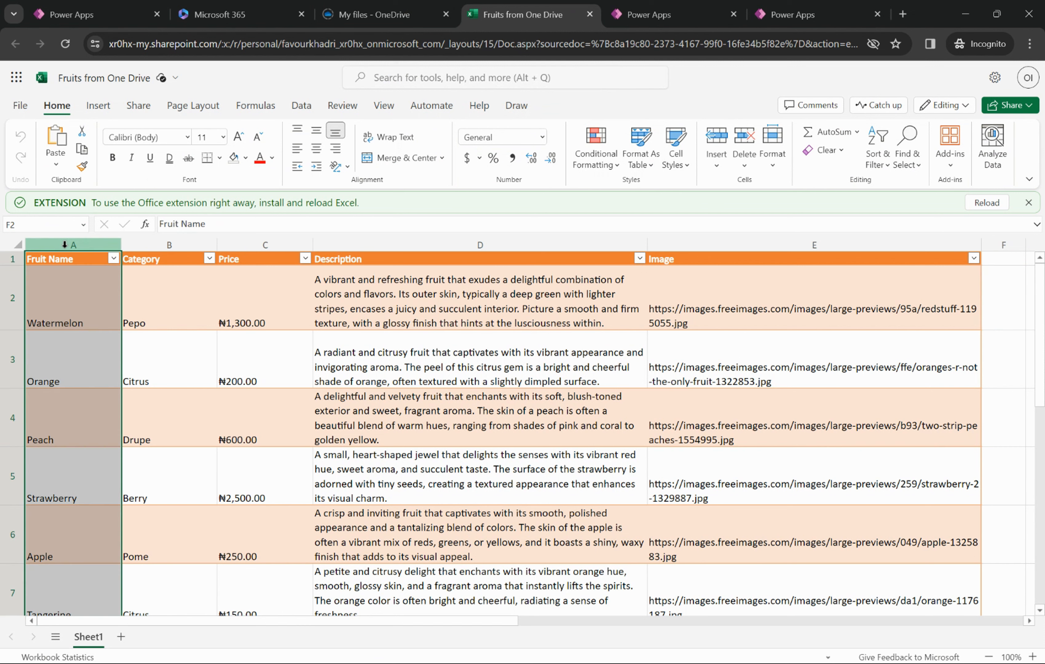
pyautogui.click(158, 239)
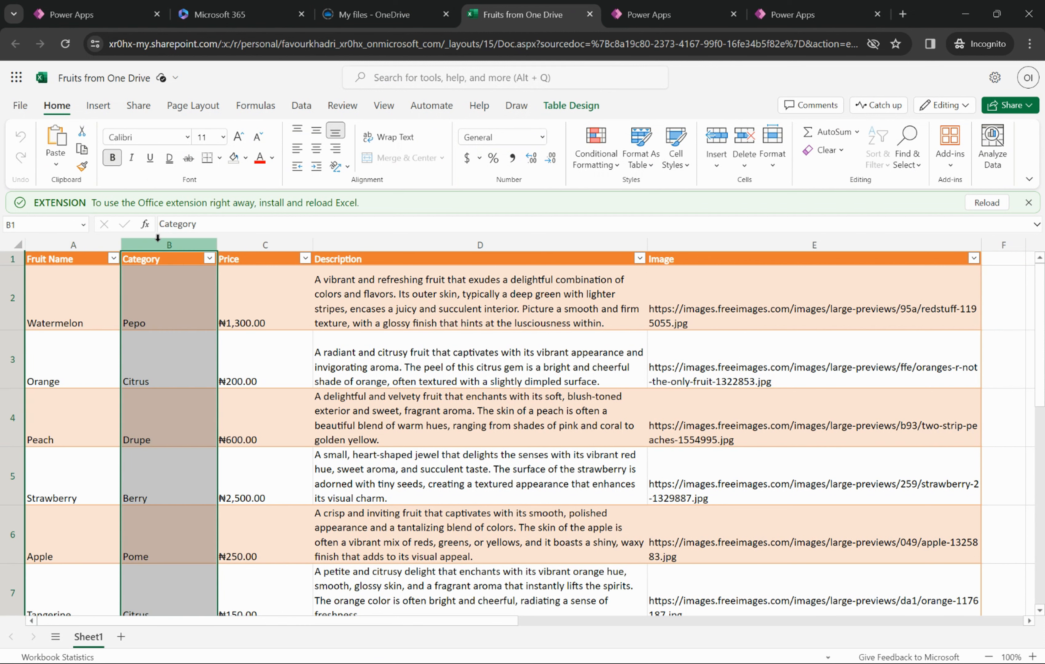
pyautogui.click(248, 244)
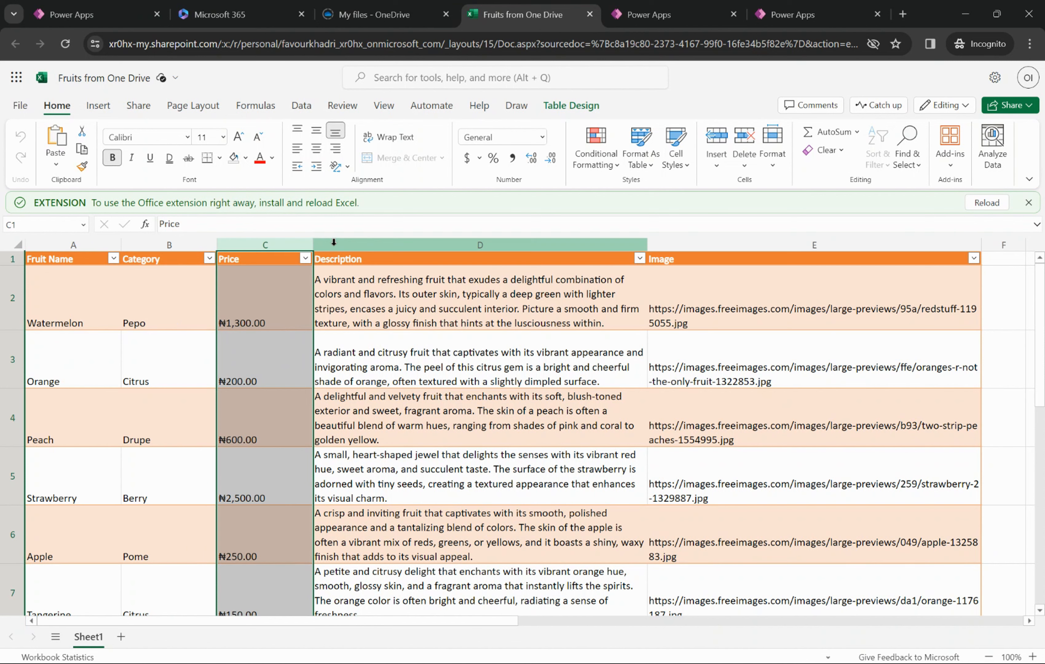
pyautogui.click(379, 240)
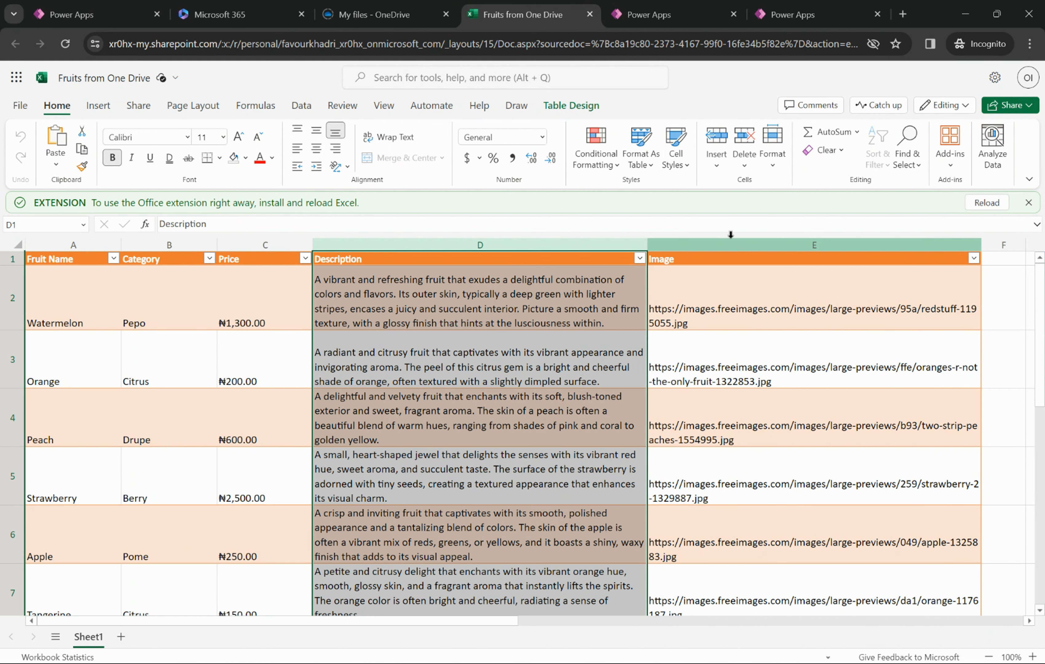
pyautogui.click(751, 236)
pyautogui.scroll(-1, 205, 448)
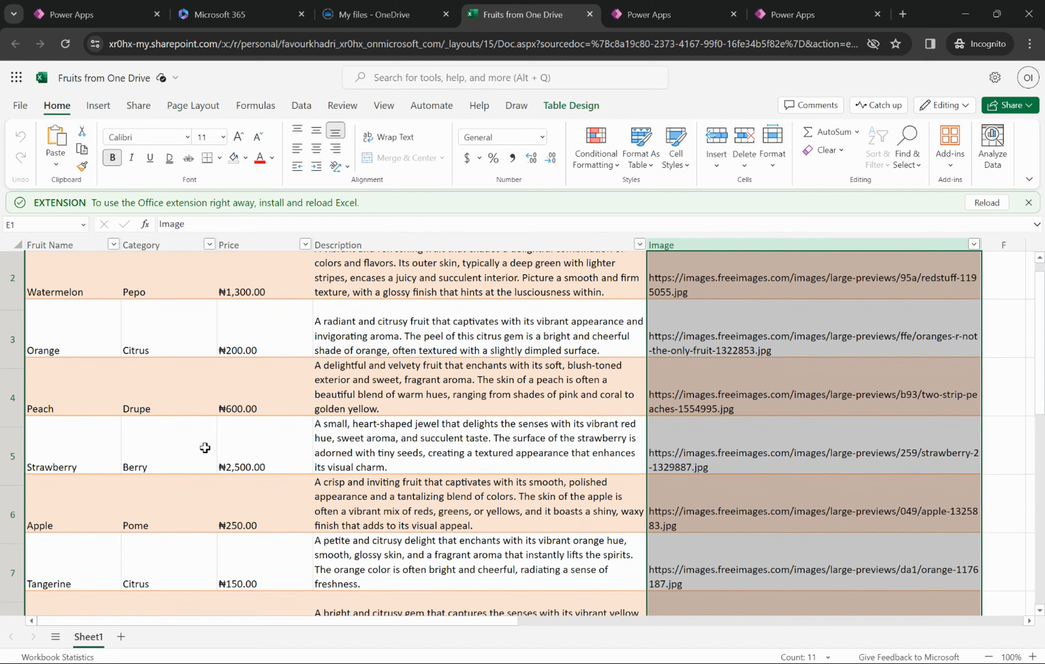
pyautogui.scroll(-5, 205, 447)
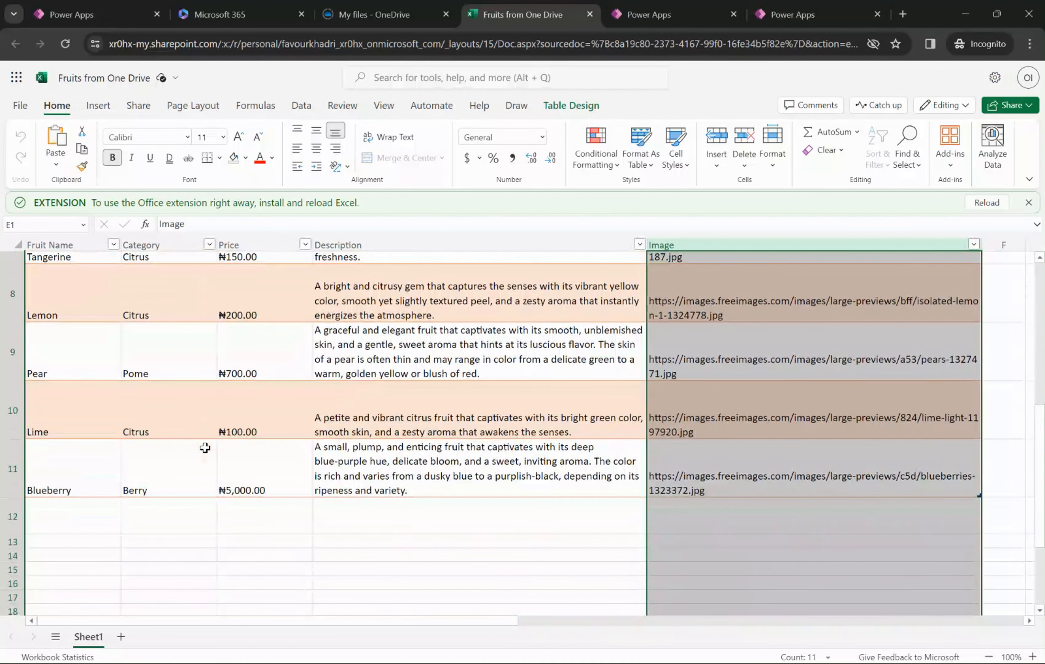
pyautogui.scroll(6, 205, 448)
pyautogui.click(530, 303)
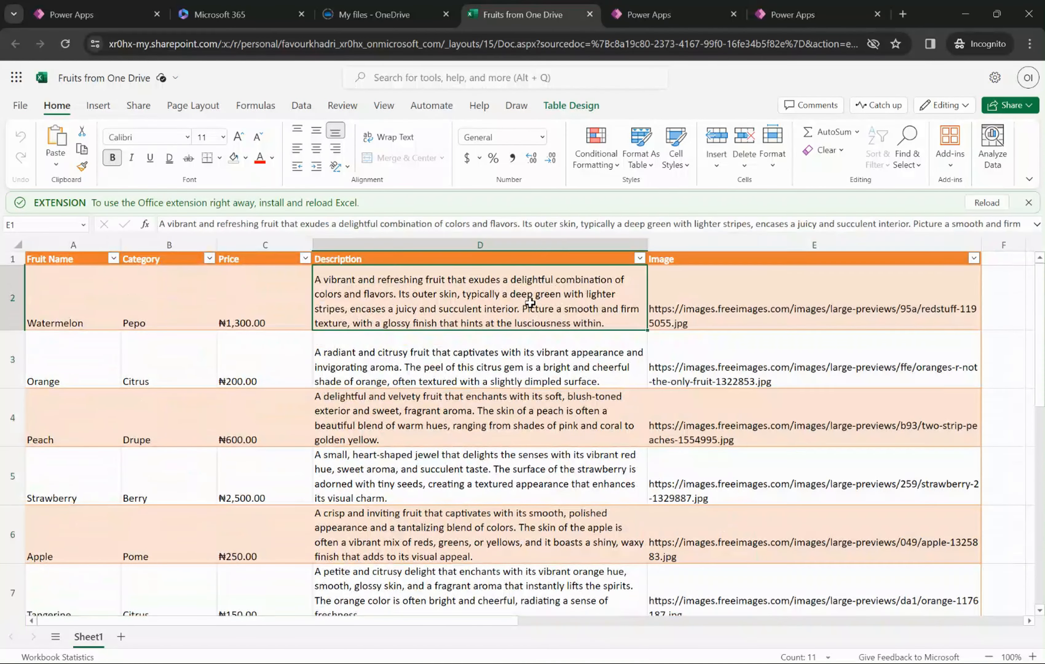
# Step: Return to the app creation page in Power Apps, review the Fruit Catalog table, and create the app
pyautogui.click(788, 6)
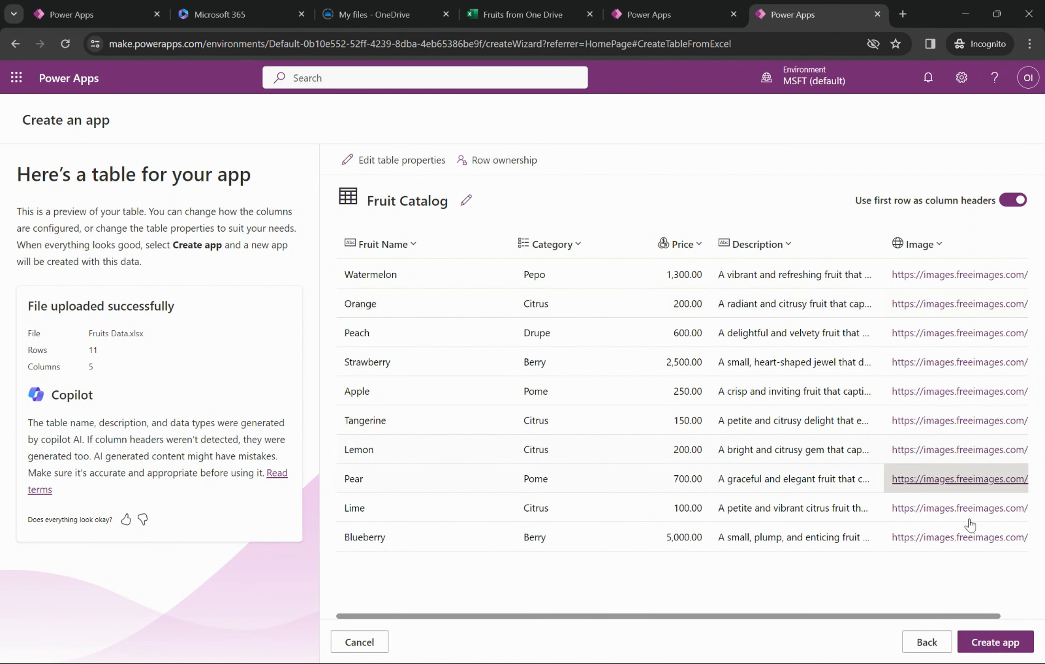
pyautogui.moveTo(976, 617); pyautogui.dragTo(1024, 620)
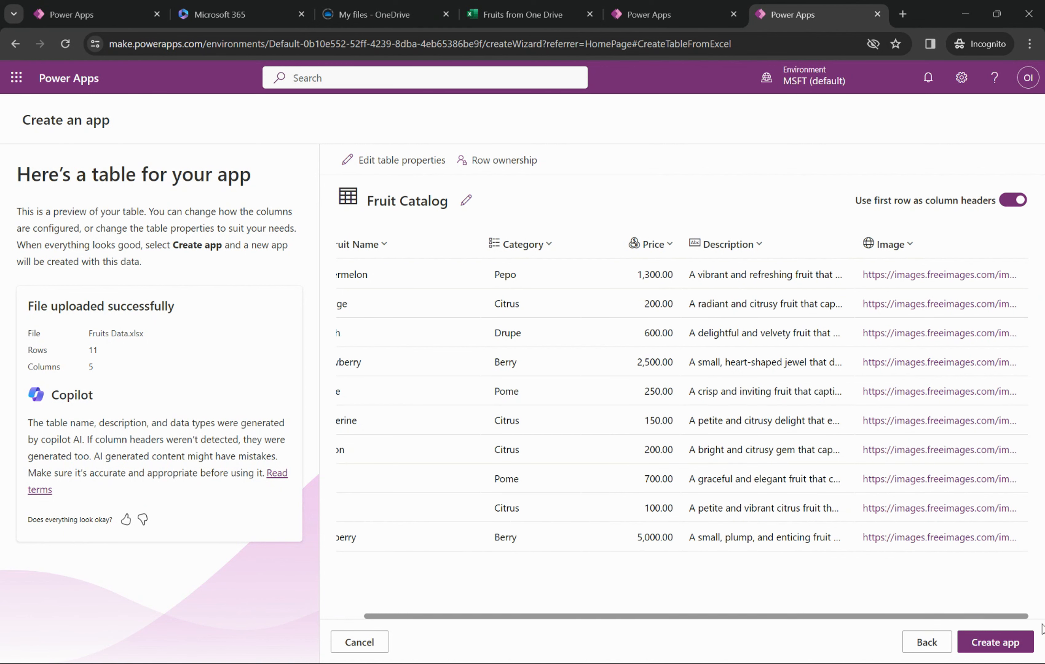
pyautogui.click(993, 644)
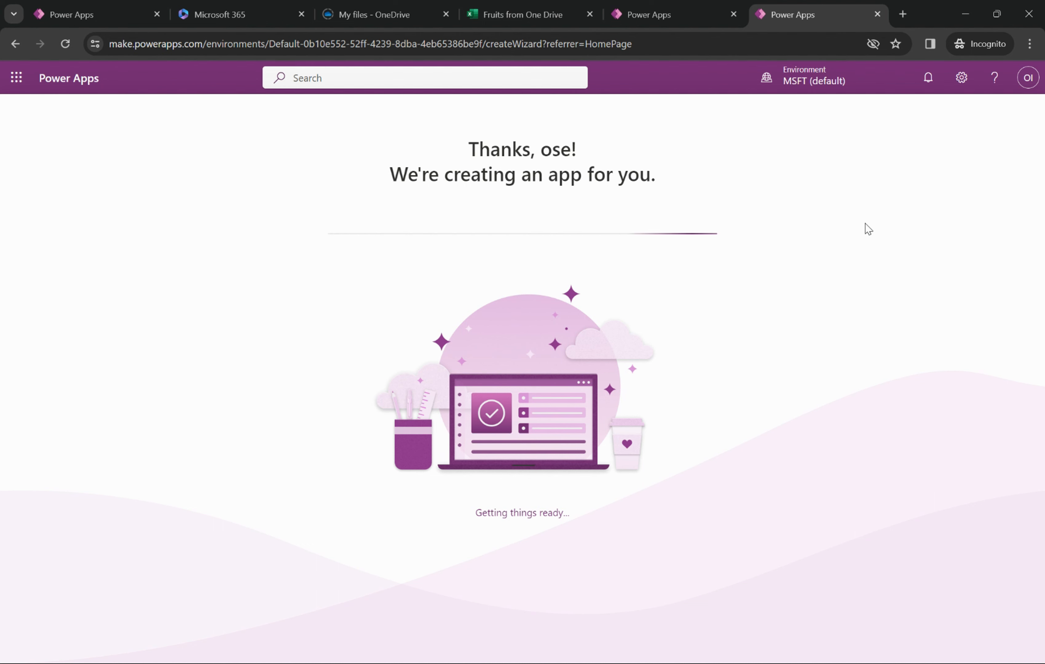
# Step: Switch back to the Fruits from One Drive workbook and inspect the image link in Watermelon's row
pyautogui.moveTo(550, 6)
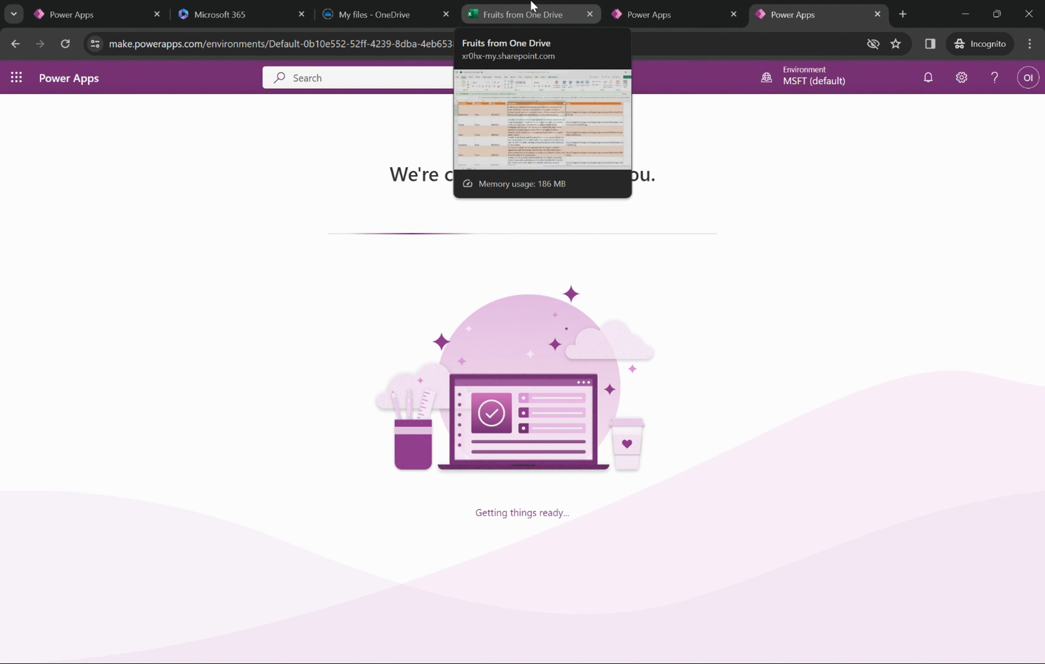
pyautogui.click(522, 14)
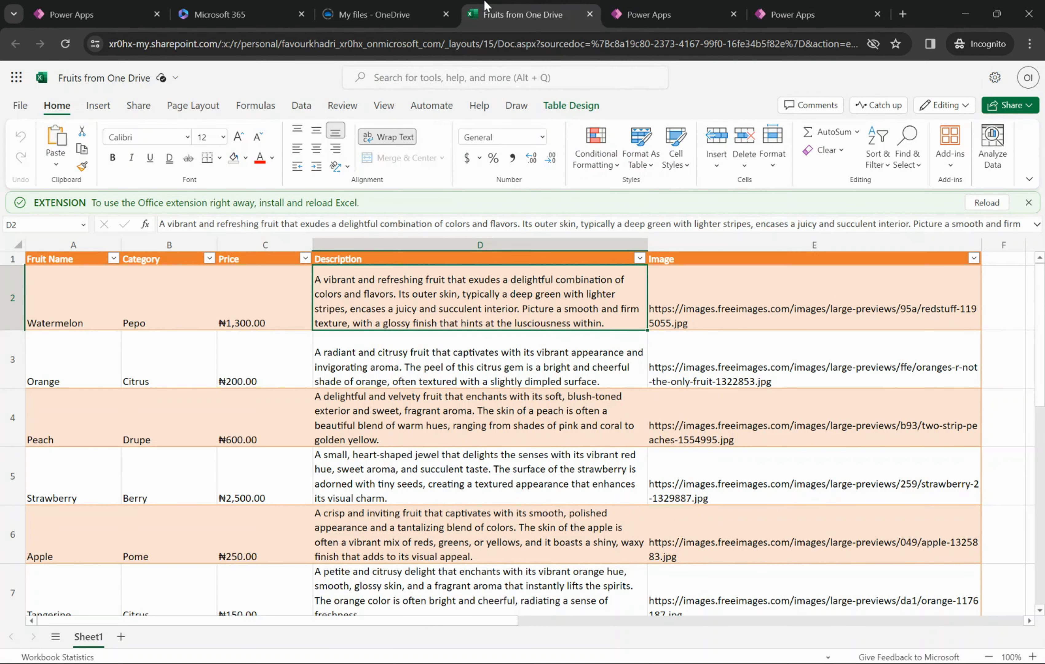
pyautogui.click(737, 316)
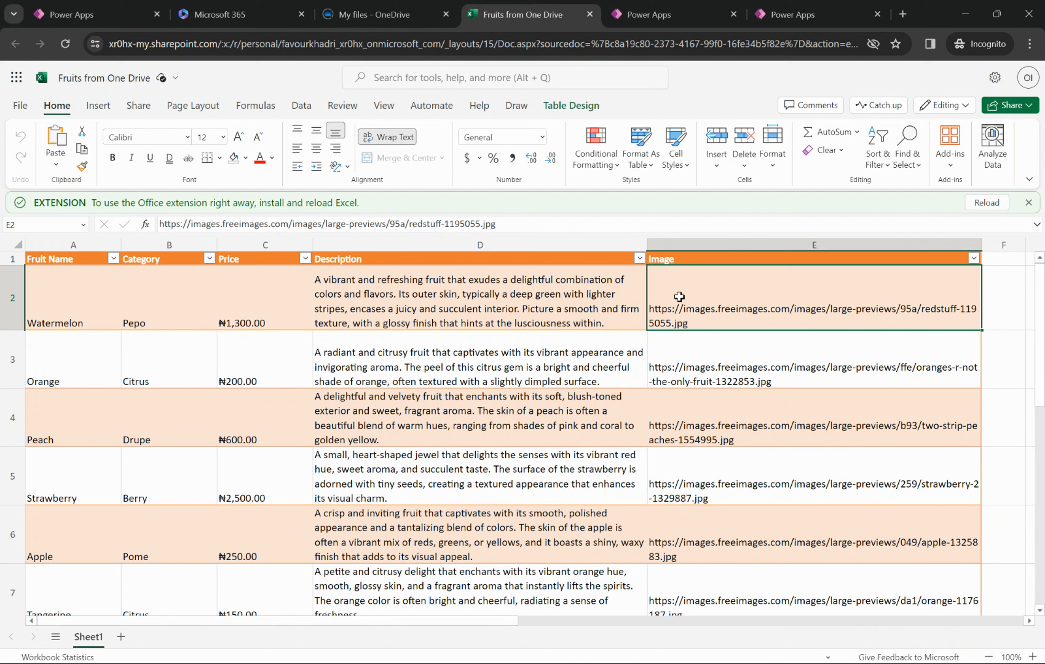
# Step: Search Google for "free images" in a new browser tab and open the FreeImages website
pyautogui.click(903, 14)
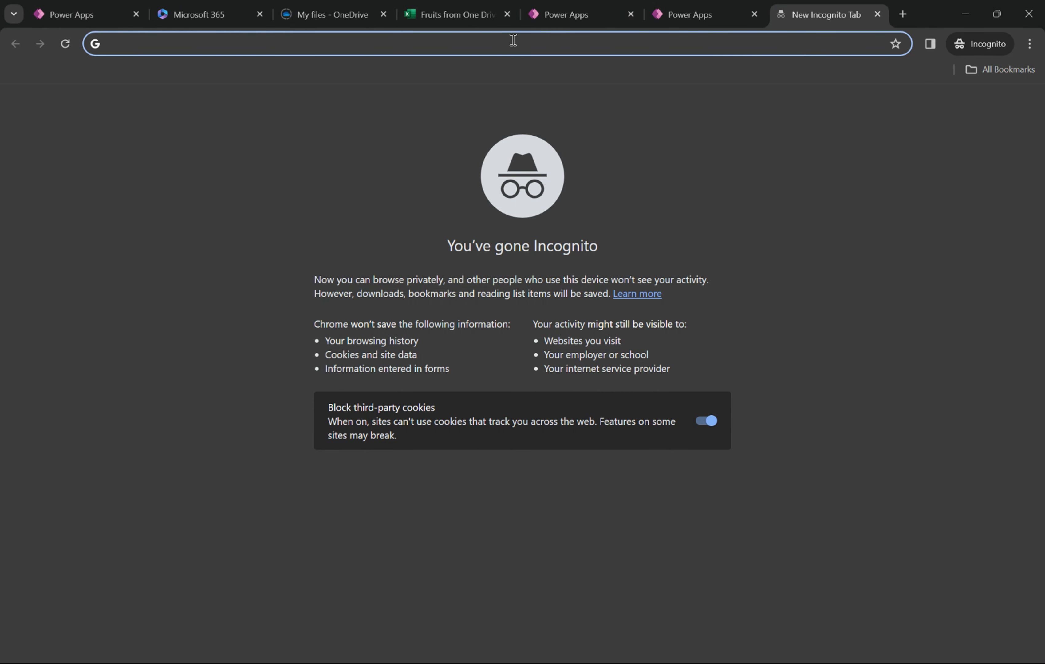
pyautogui.write('free')
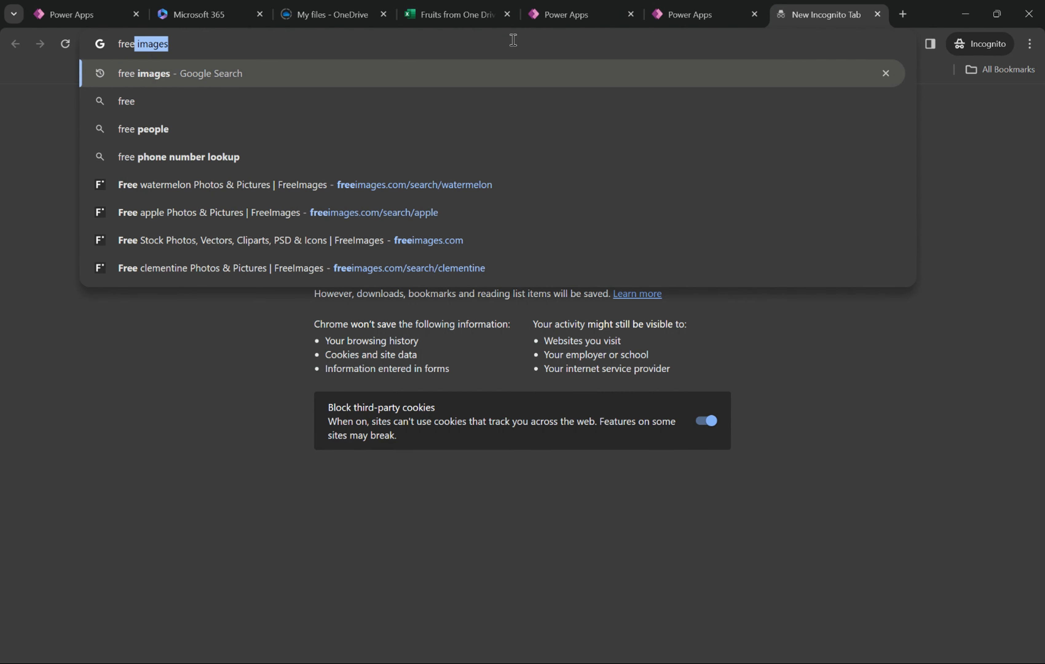
pyautogui.click(317, 46)
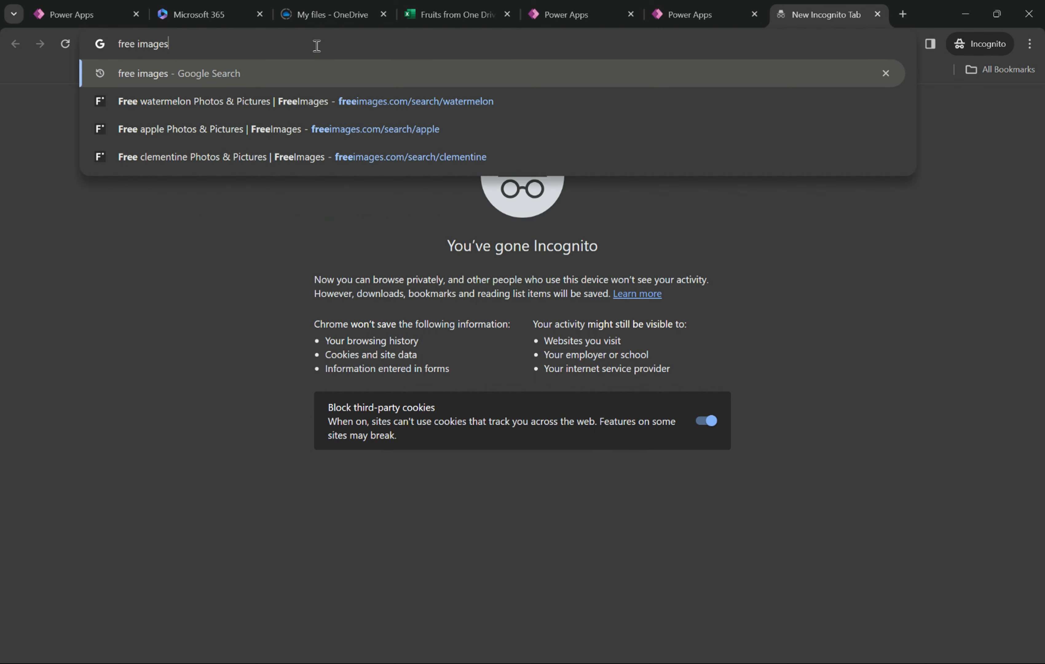
pyautogui.press('Return')
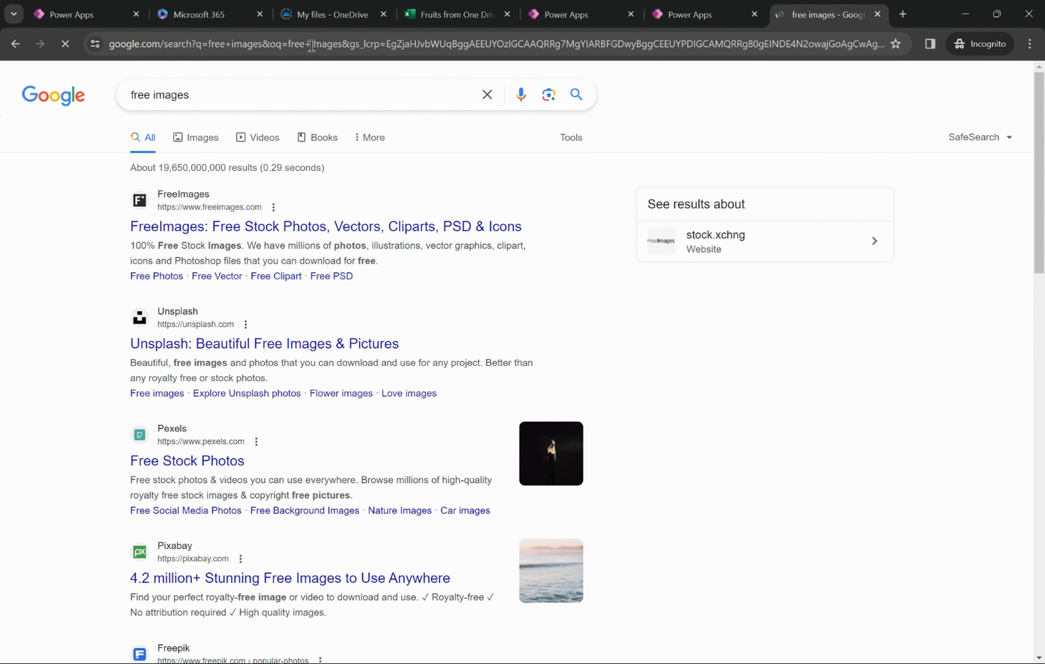
pyautogui.click(210, 233)
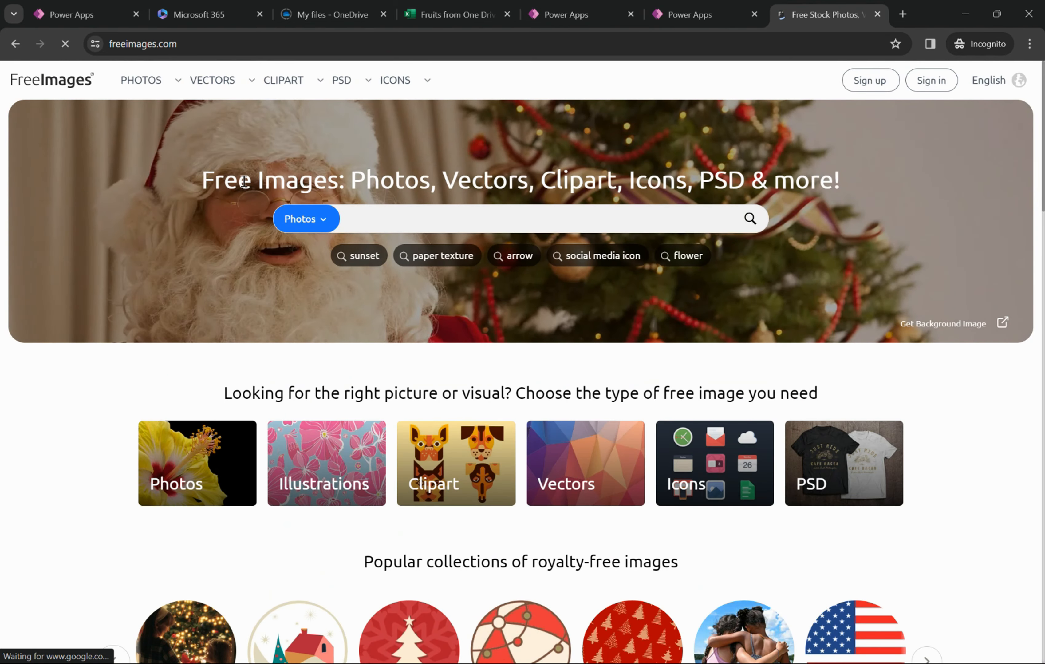
# Step: Check the image address option for the Three Bees on Sunflower photo on FreeImages and return to the Fruits from One Drive workbook
pyautogui.scroll(-10, 175, 567)
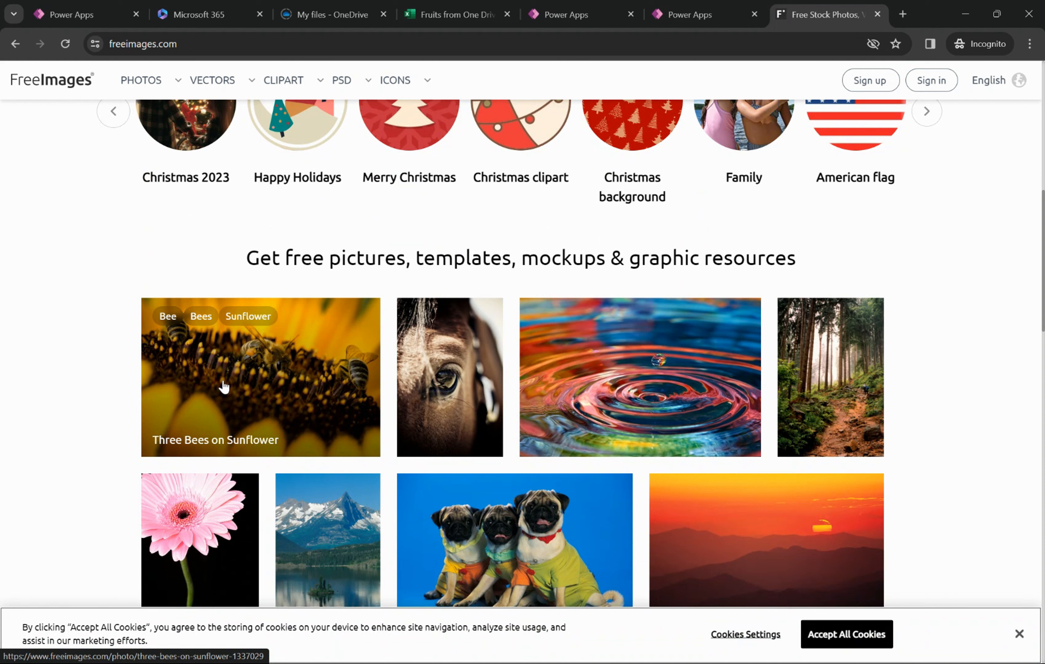
pyautogui.rightClick(243, 380)
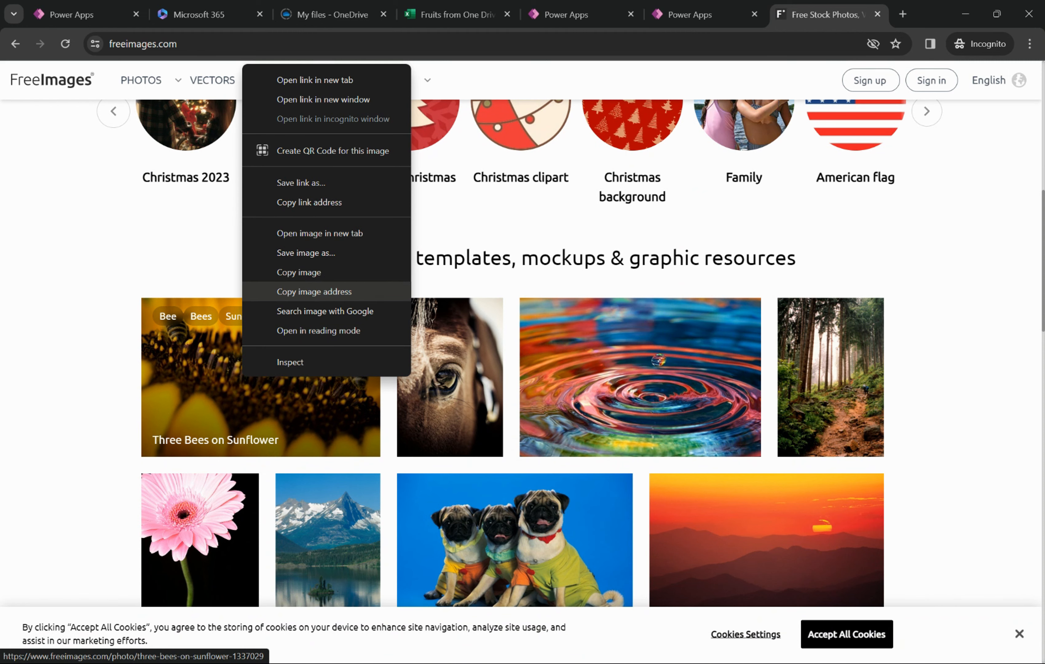
pyautogui.click(465, 12)
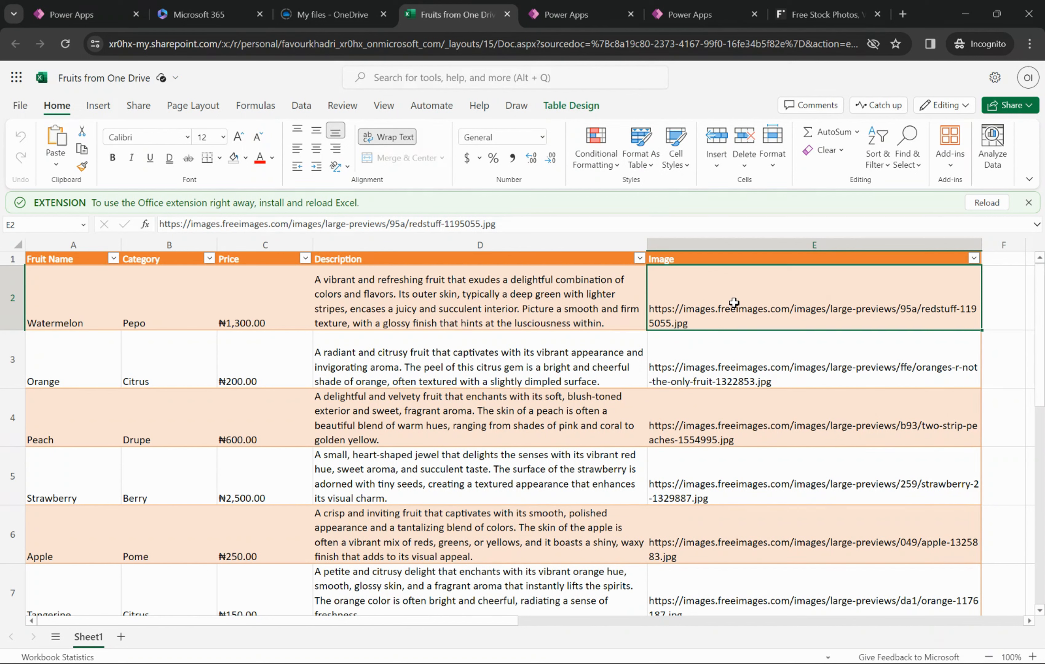
# Step: Compare the newly generated Fruit Catalog app with the finished Nature's Palette app in the other Power Apps tab
pyautogui.moveTo(813, 5)
pyautogui.click(692, 7)
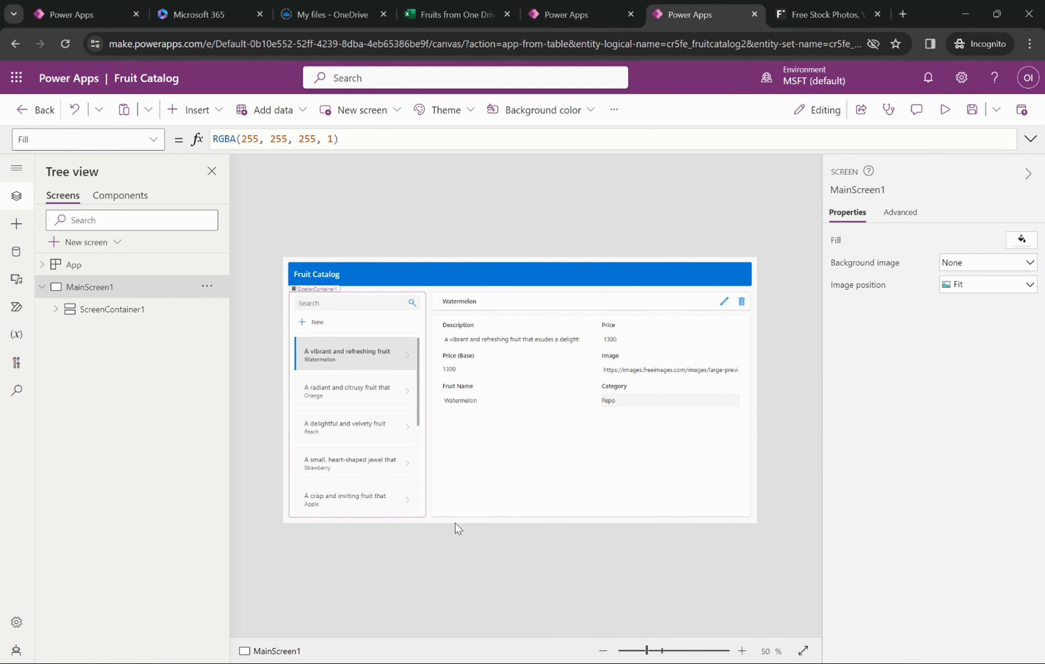
pyautogui.click(585, 7)
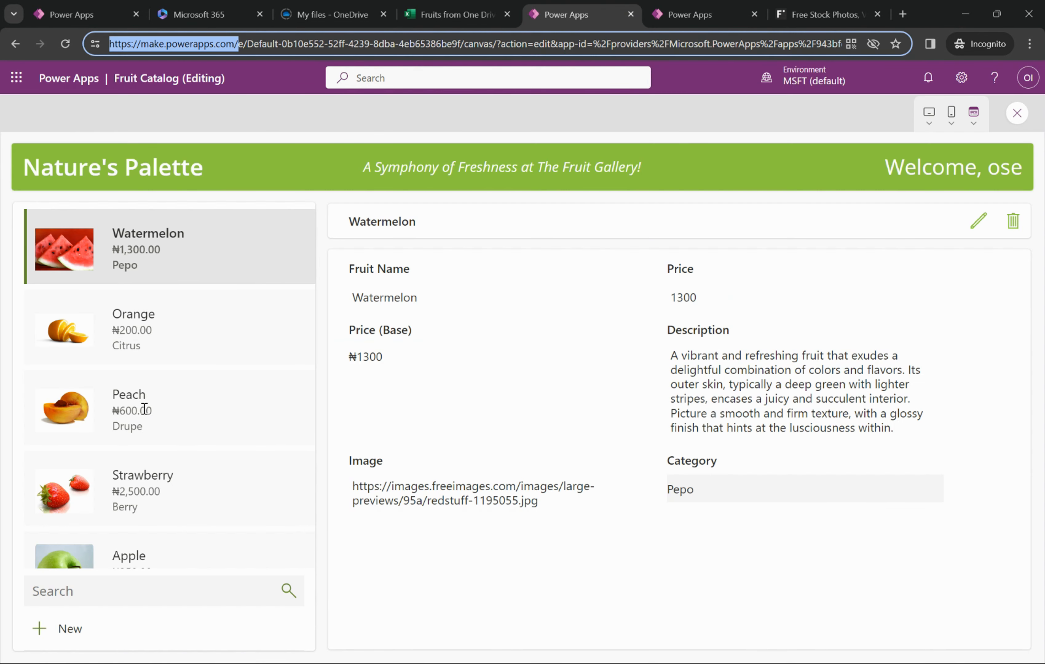
pyautogui.click(728, 10)
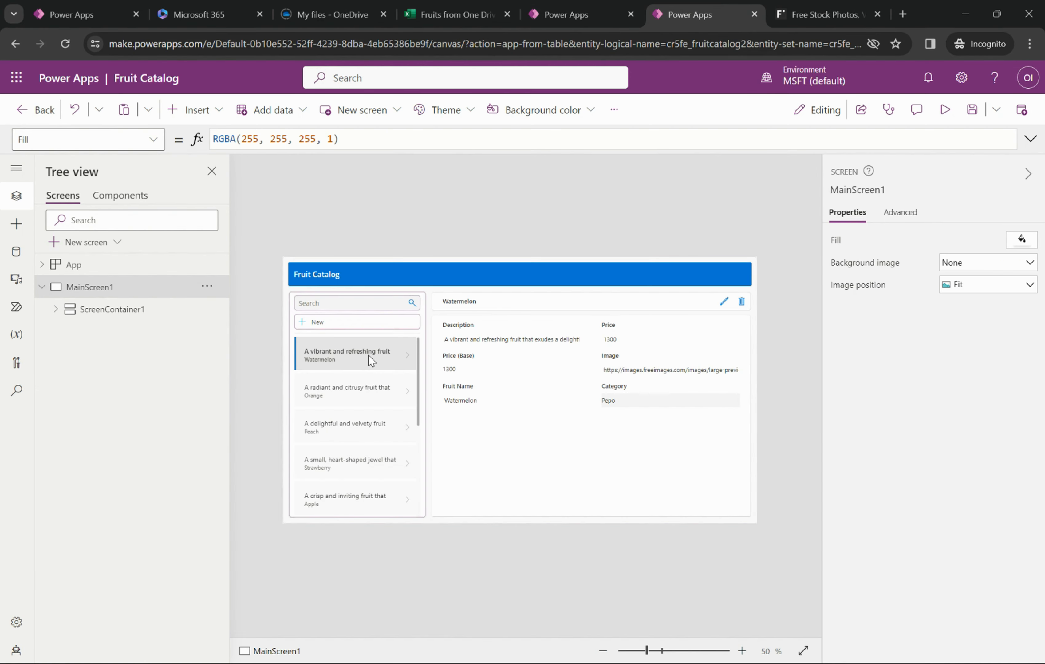
pyautogui.click(601, 5)
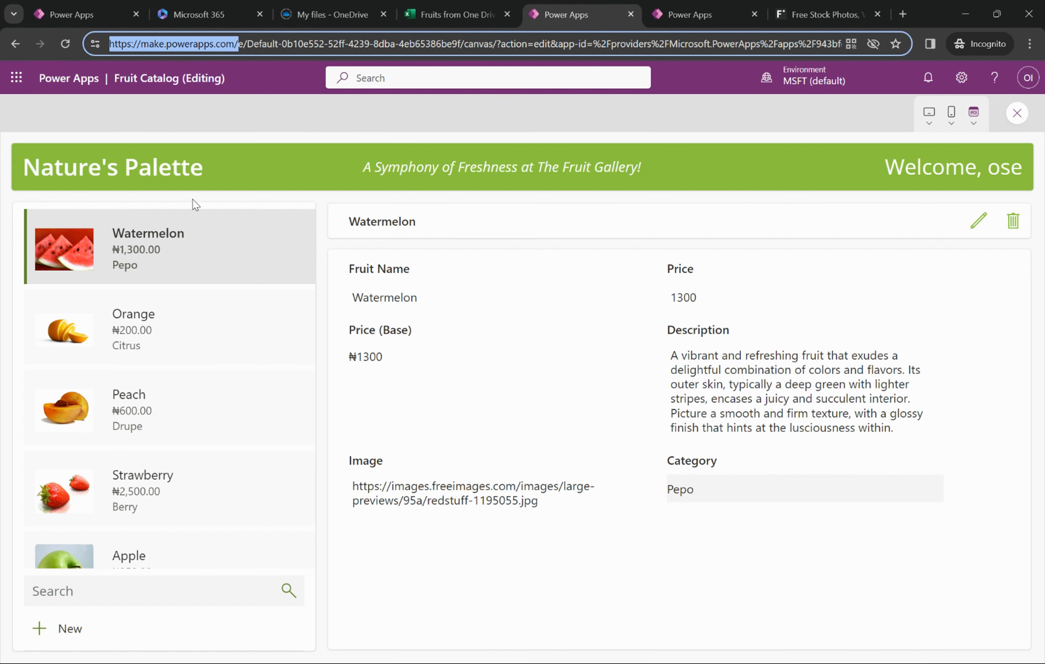
pyautogui.click(706, 3)
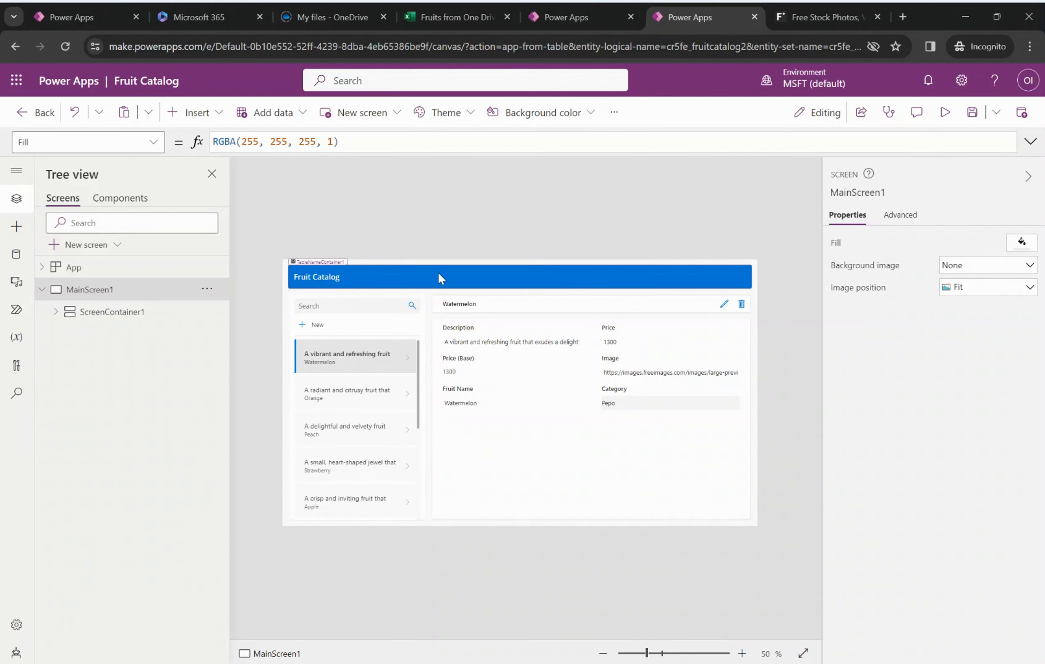
pyautogui.click(555, 8)
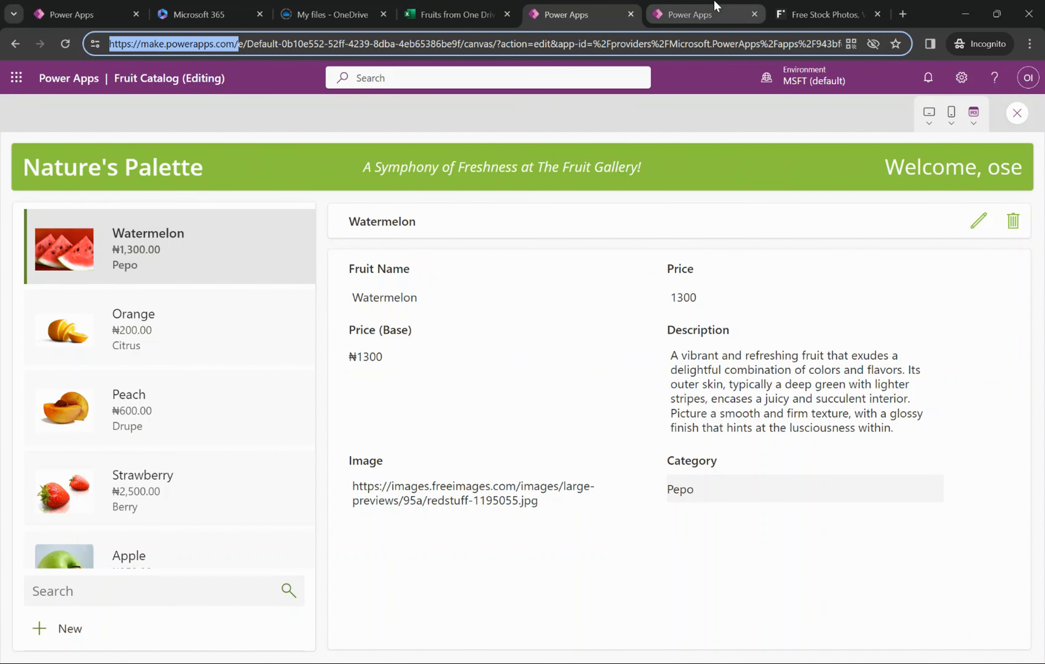
pyautogui.click(708, 9)
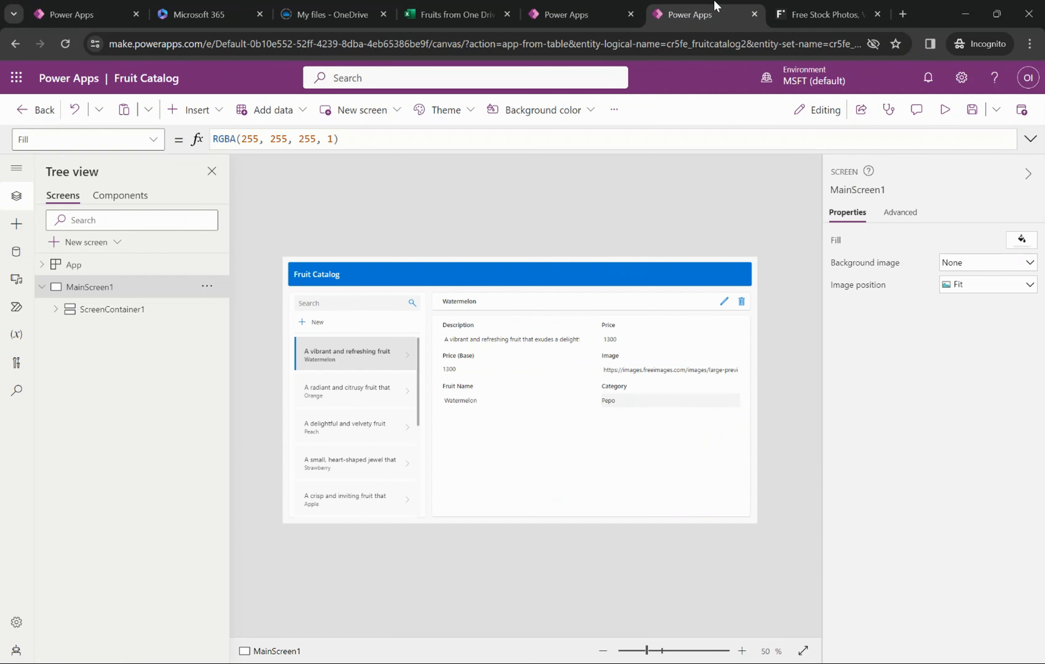
# Step: Replace the header label's text formula with "Nature's Pallette"
pyautogui.click(328, 280)
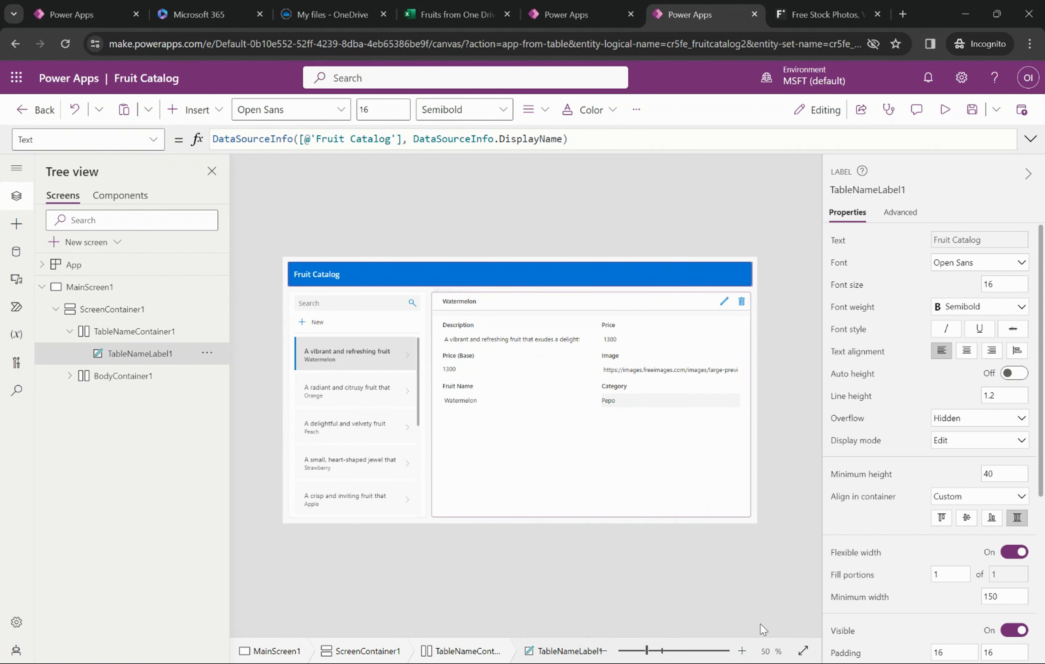
pyautogui.click(742, 651)
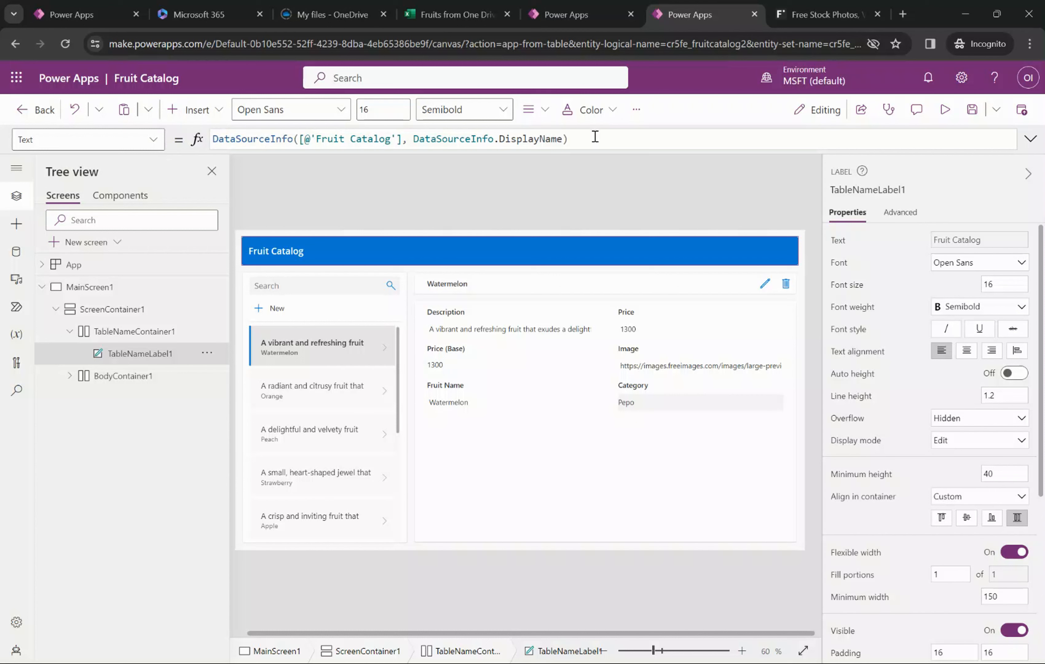
pyautogui.moveTo(595, 136); pyautogui.dragTo(208, 137)
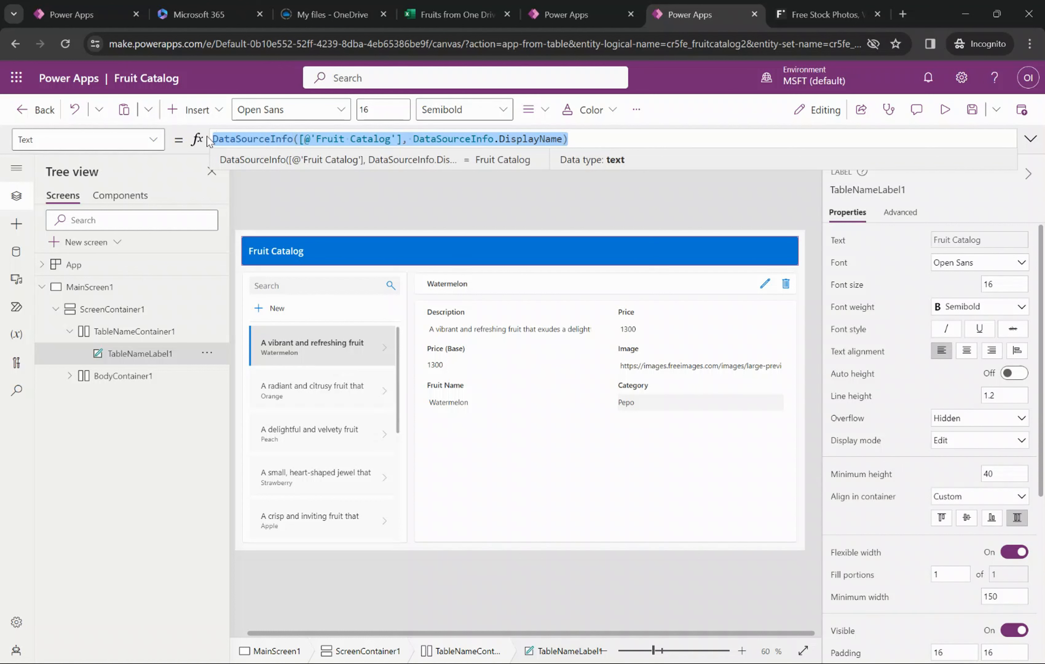
pyautogui.press('BackSpace')
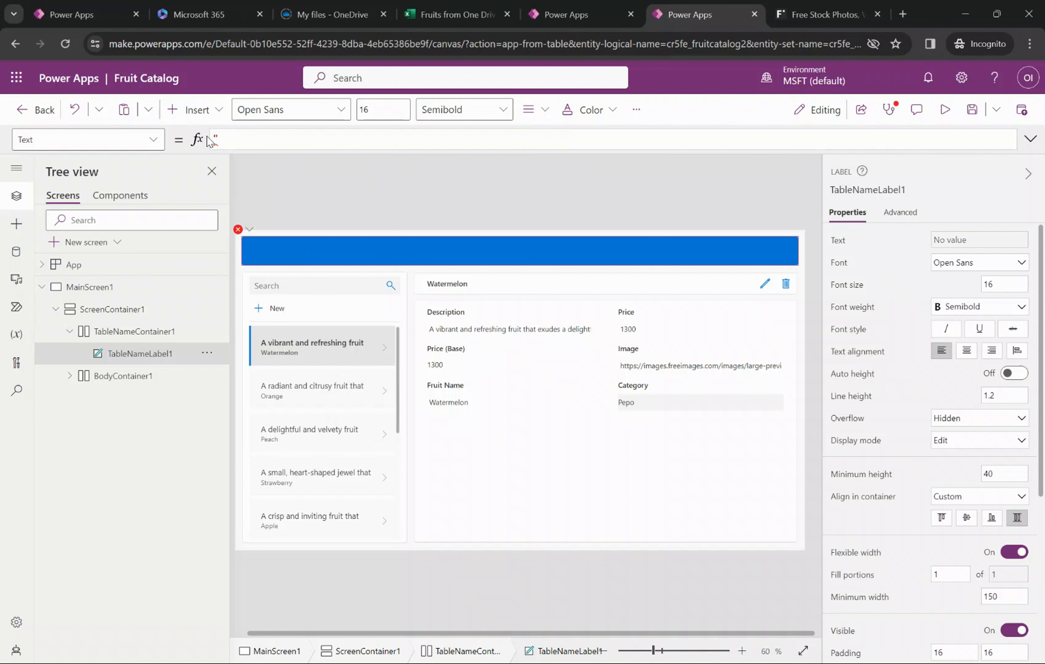
pyautogui.write('"Nature\'s Pallette')
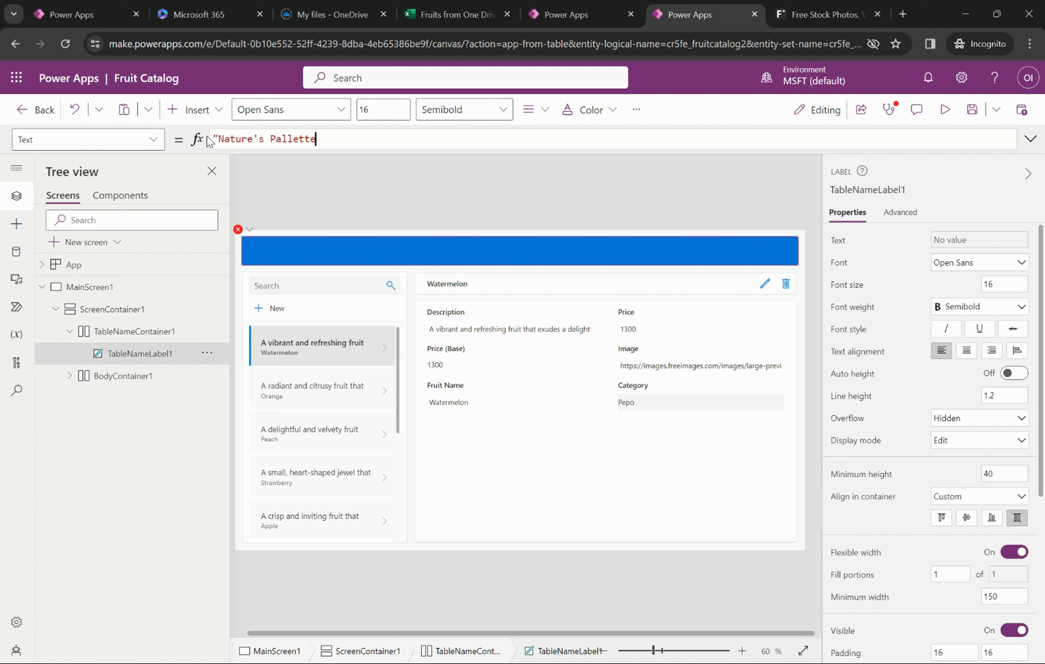
pyautogui.write('"')
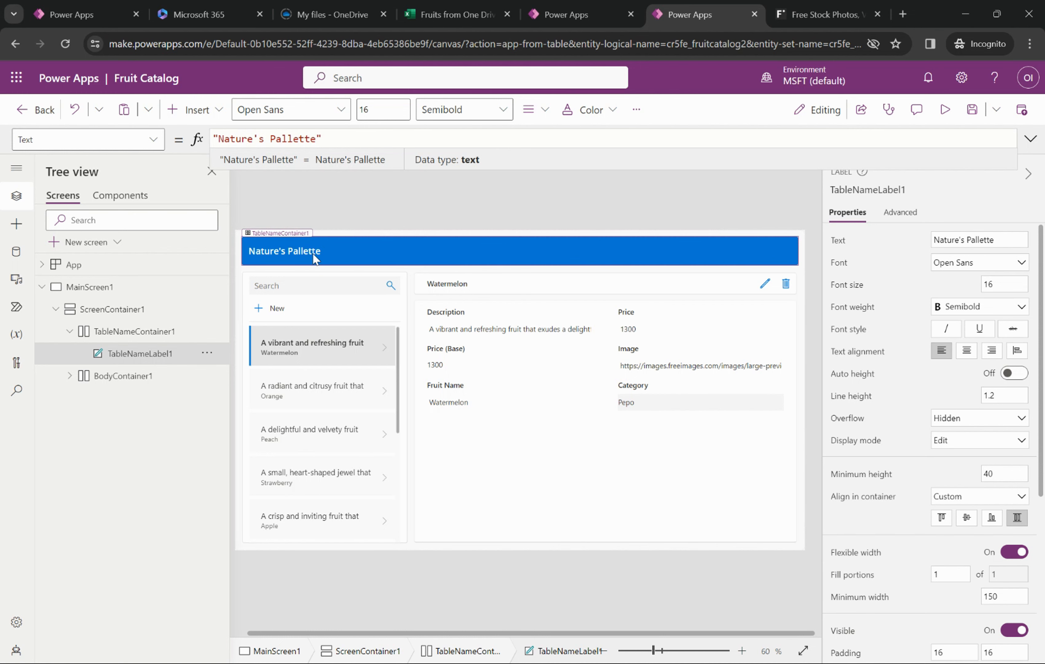
pyautogui.click(393, 218)
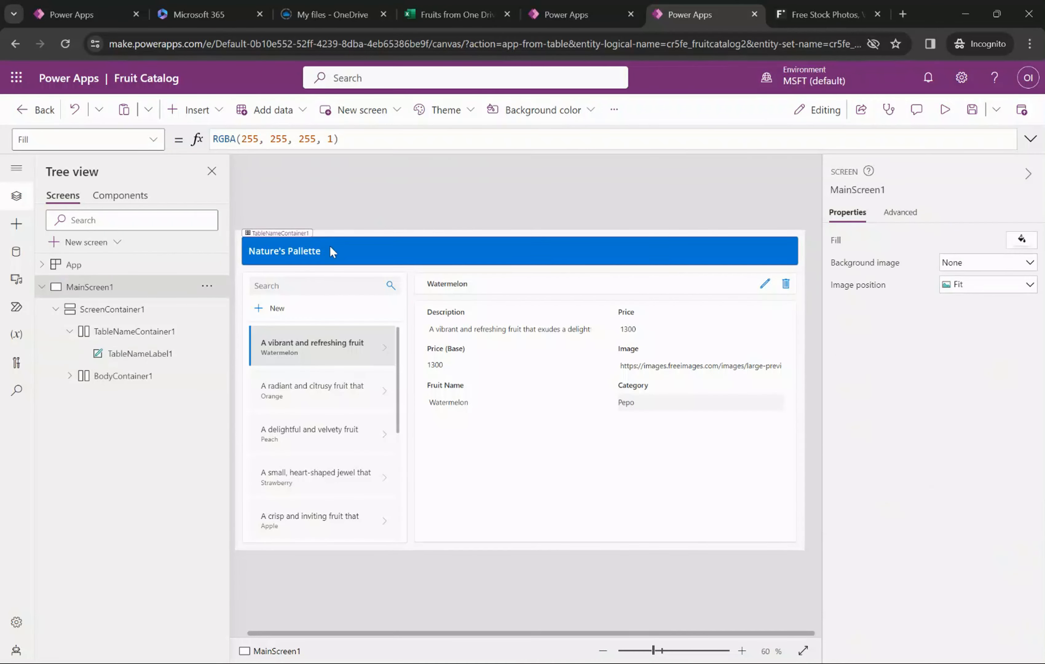
# Step: Check the header colour in the finished app and set the new app's header label fill to green, RGBA(141, 198, 63, 1)
pyautogui.click(322, 252)
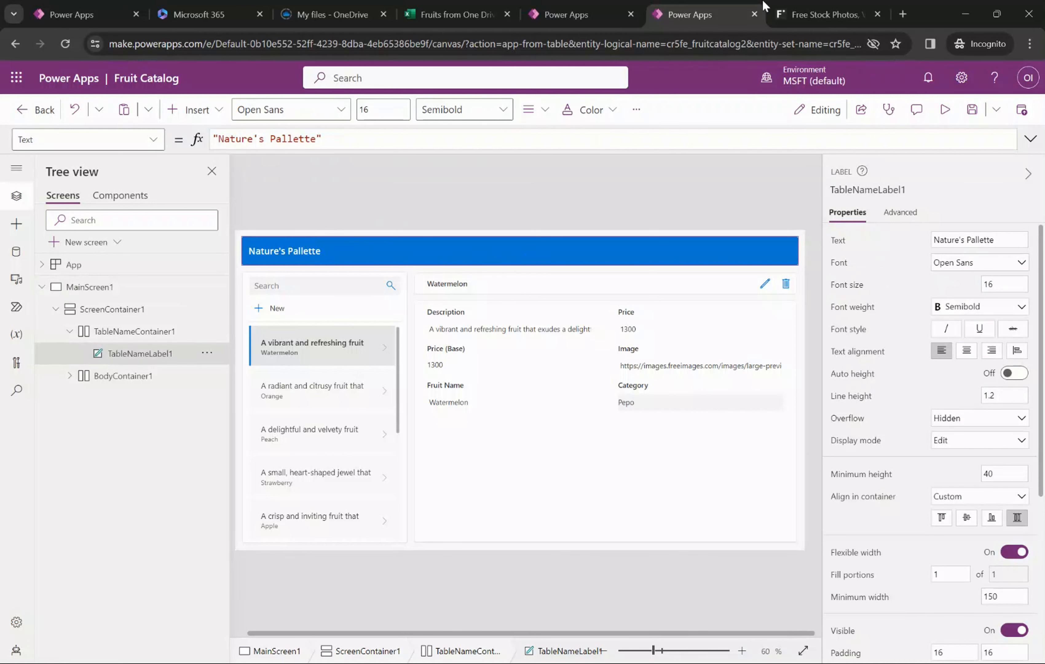
pyautogui.click(600, 6)
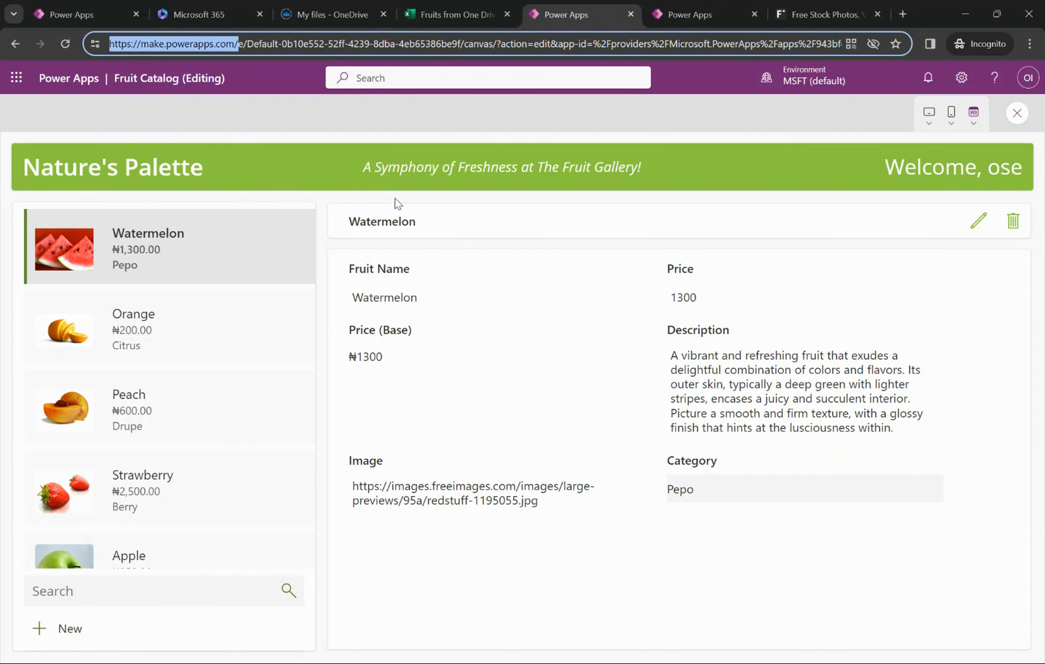
pyautogui.click(698, 14)
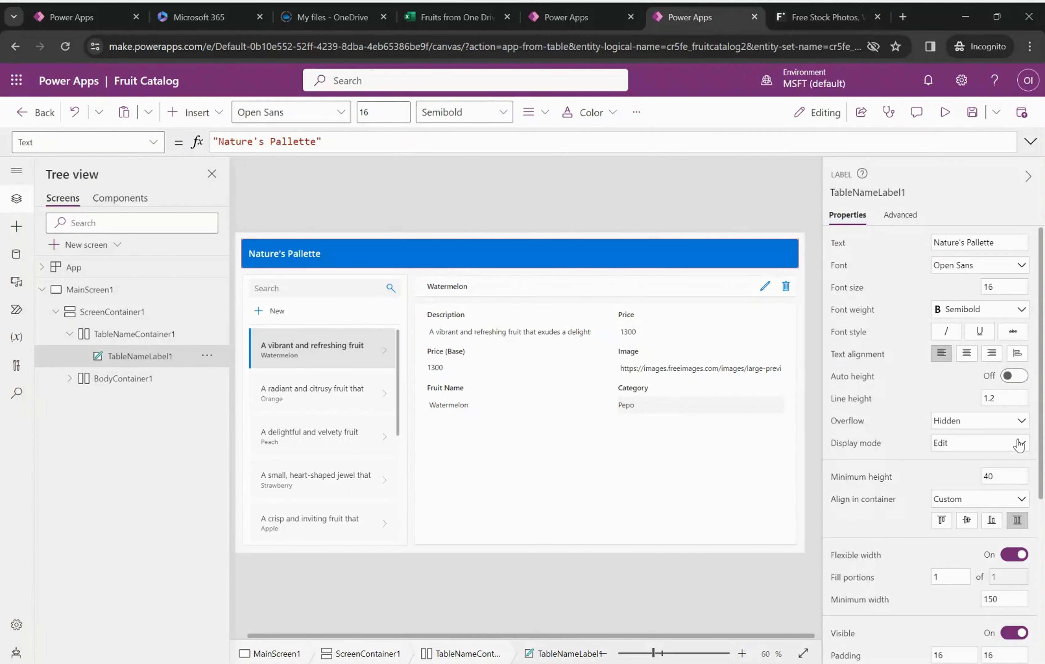
pyautogui.scroll(-5, 1018, 443)
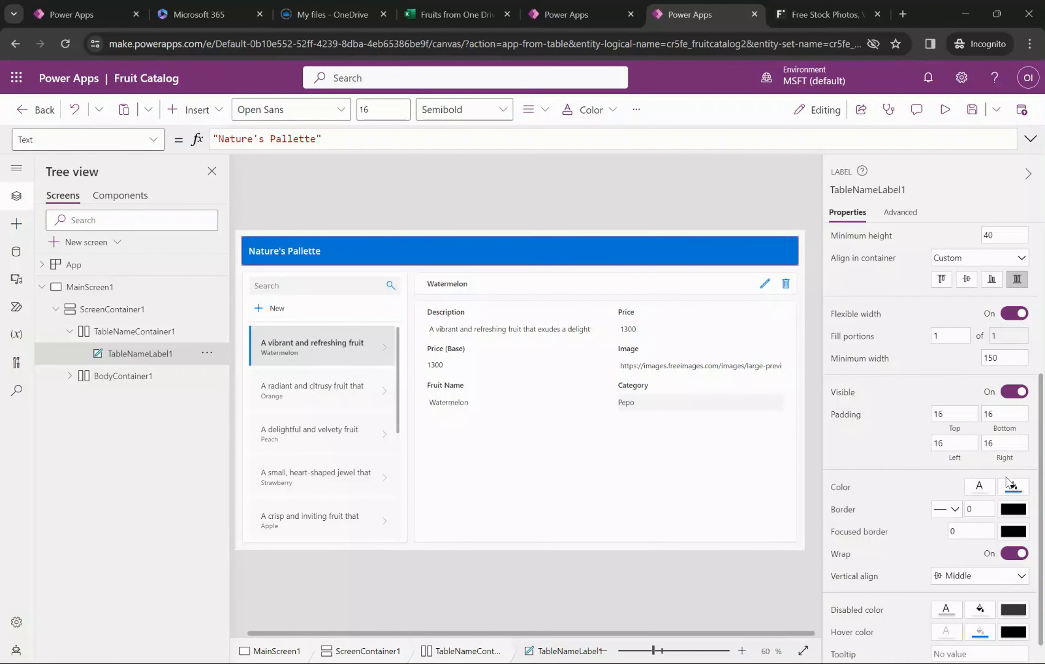
pyautogui.scroll(-1, 1010, 466)
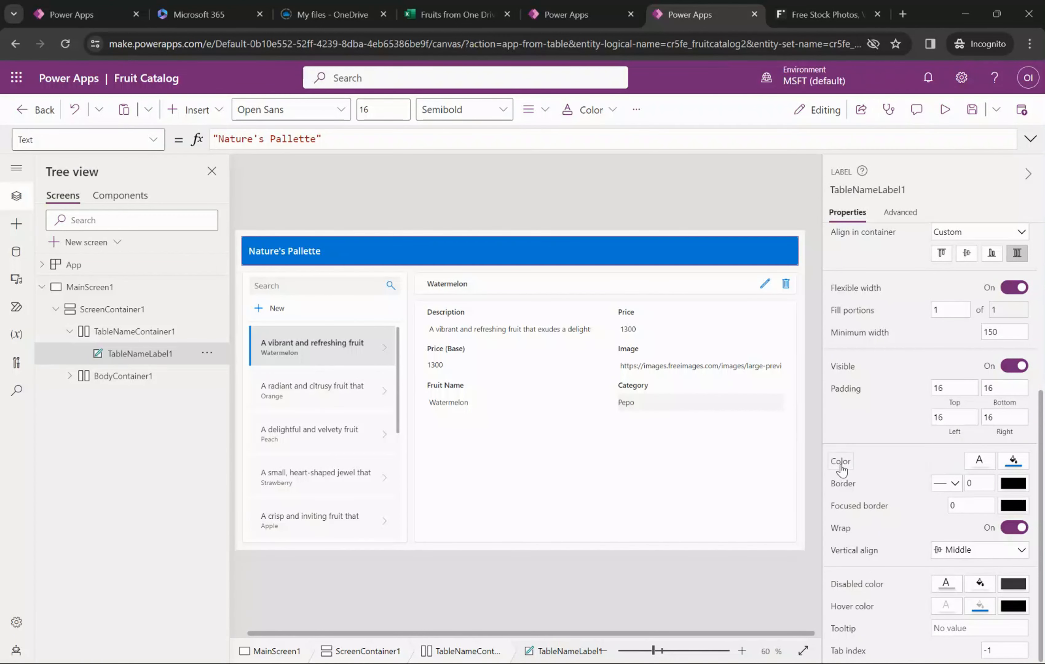
pyautogui.click(1013, 463)
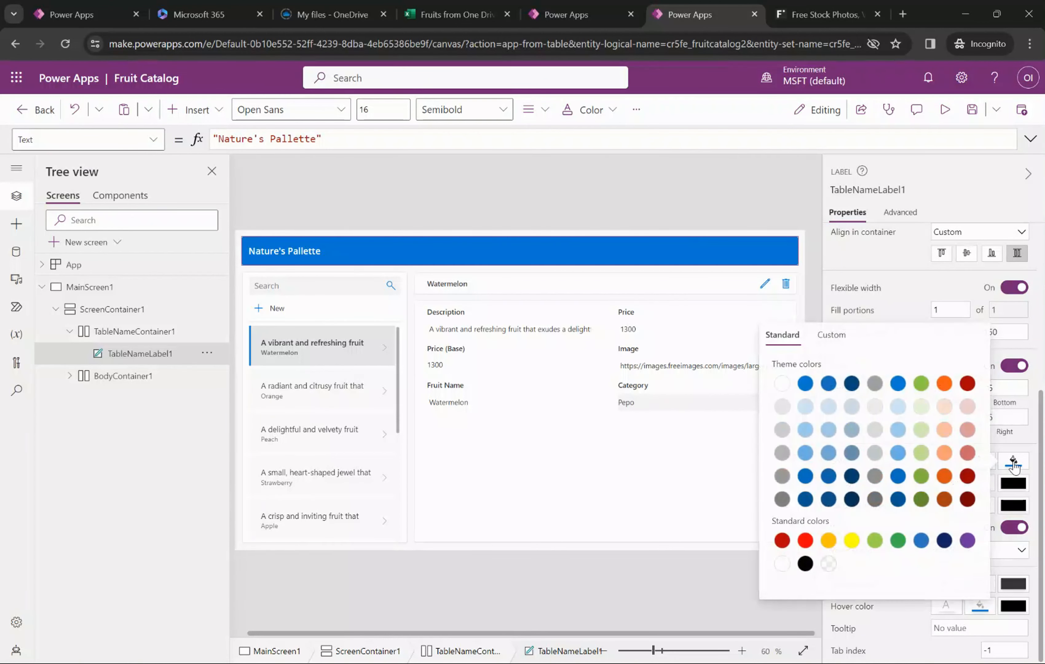
pyautogui.click(921, 384)
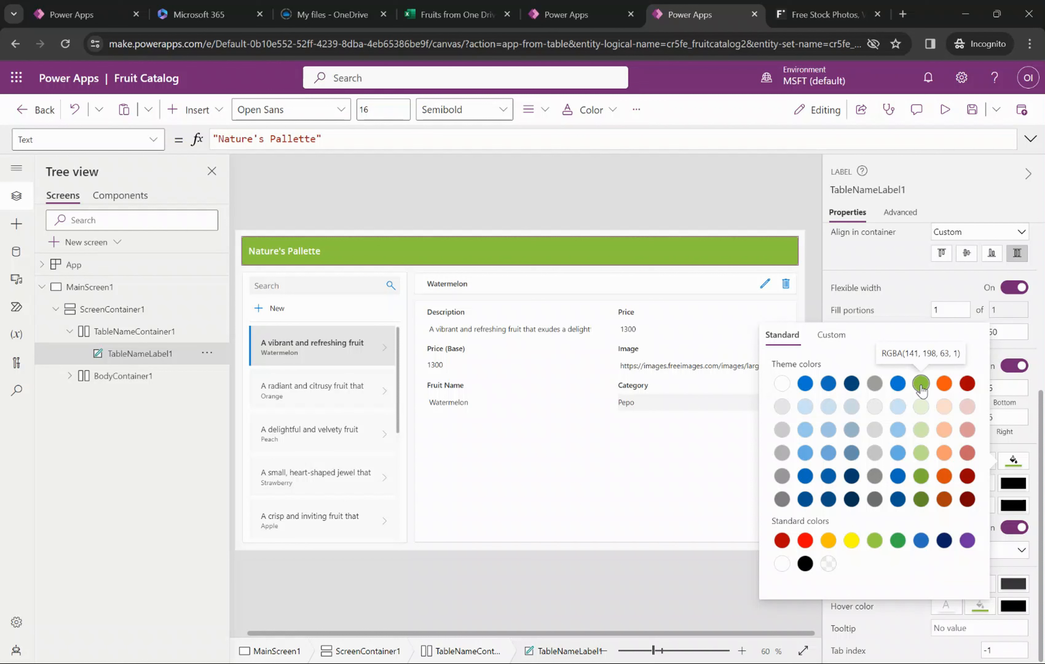
pyautogui.click(943, 453)
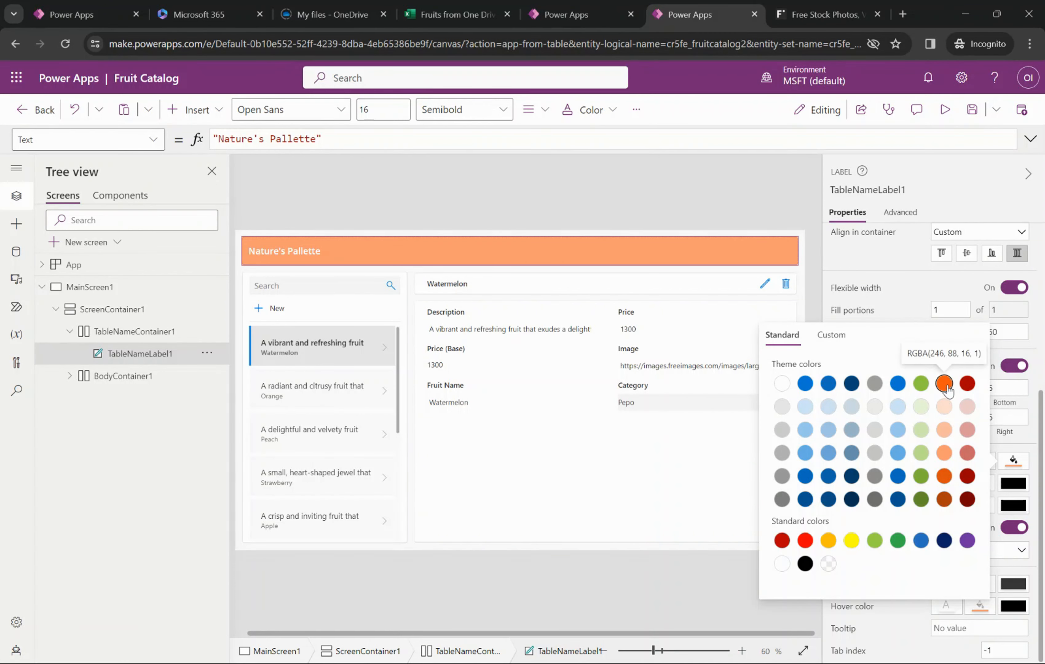
pyautogui.click(921, 383)
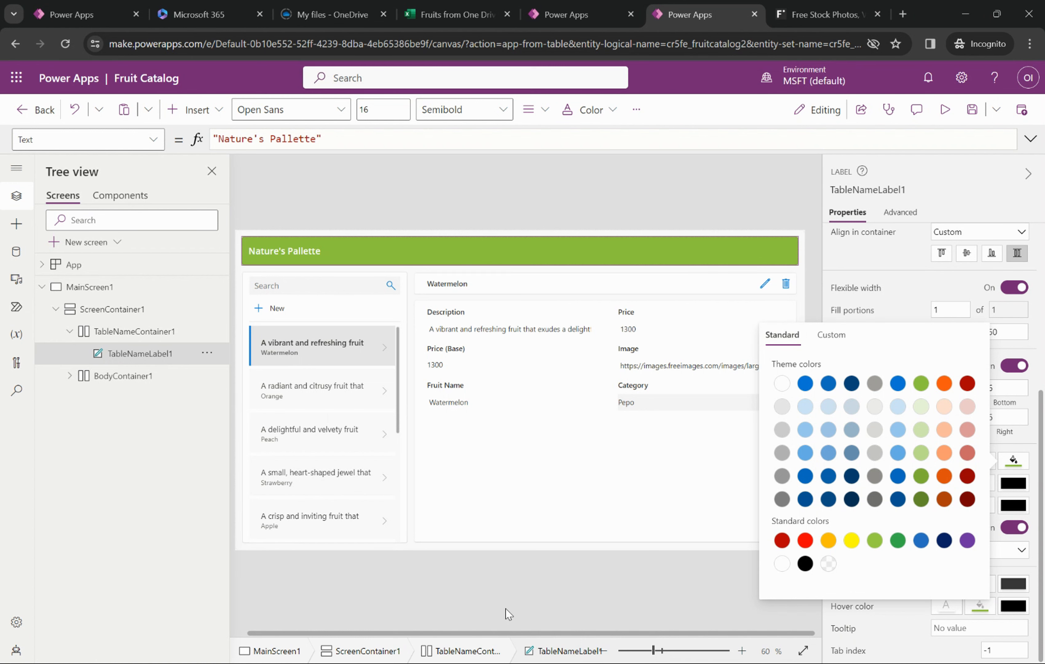
pyautogui.click(392, 576)
# Step: Check the finished app's fruit list and set RecordsGallery1's layout to "Image, title, subtitle, and body"
pyautogui.click(580, 14)
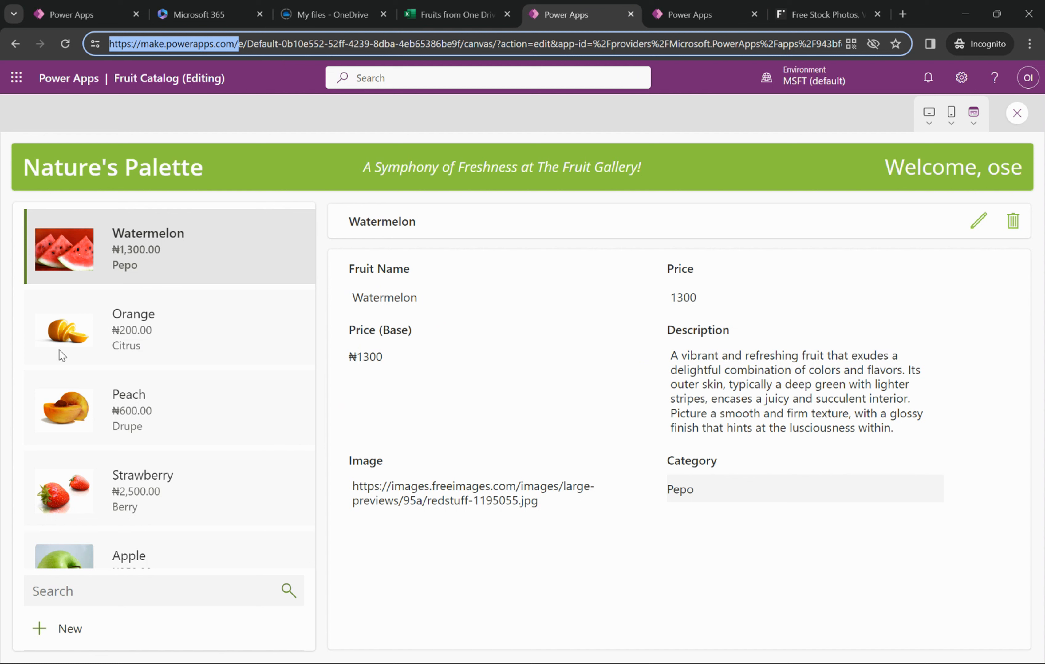
pyautogui.click(689, 15)
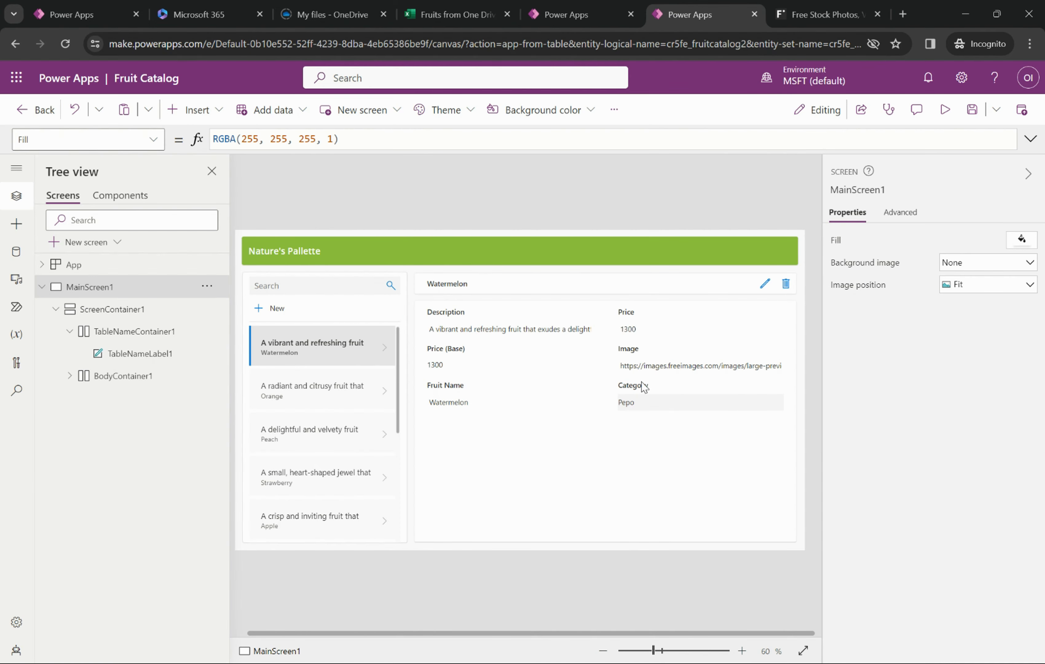
pyautogui.click(285, 346)
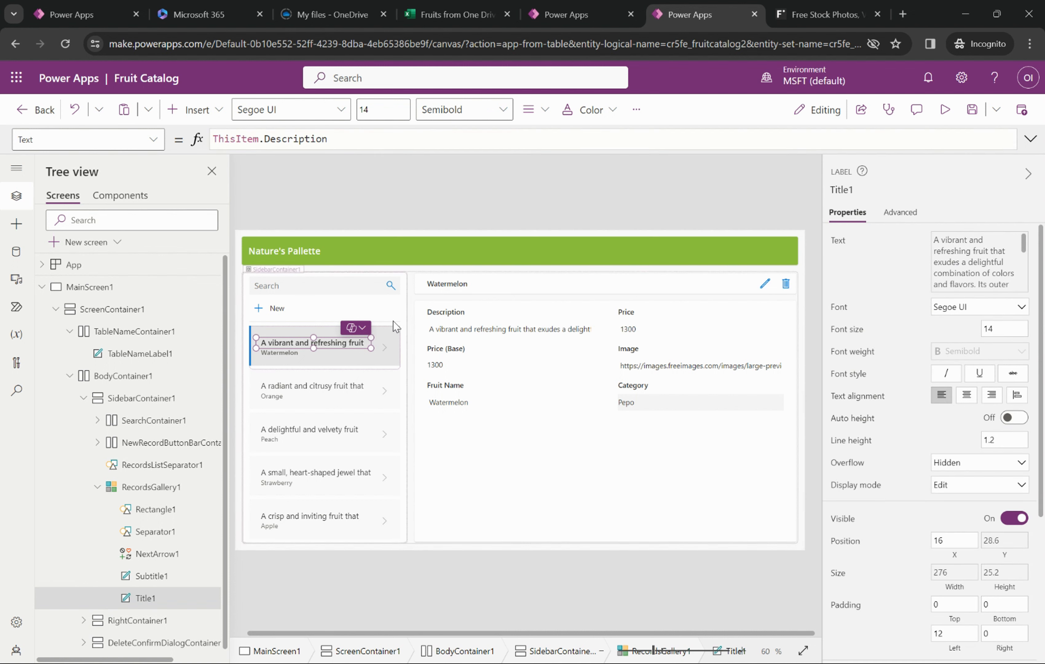
pyautogui.click(380, 313)
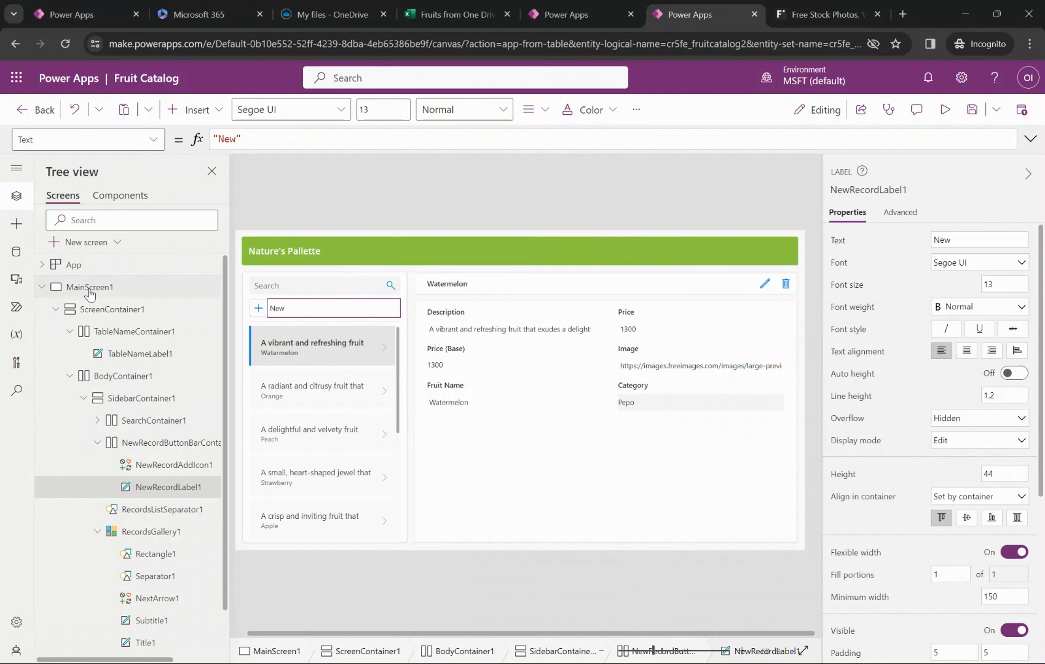
pyautogui.click(141, 532)
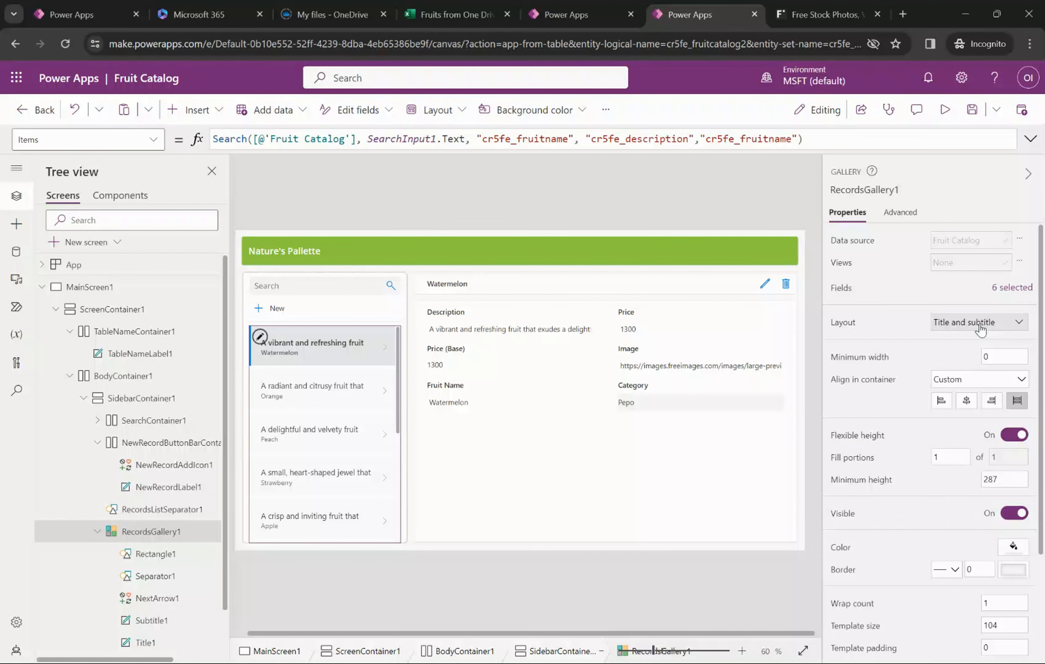
pyautogui.click(980, 327)
pyautogui.moveTo(1014, 383); pyautogui.dragTo(1017, 433)
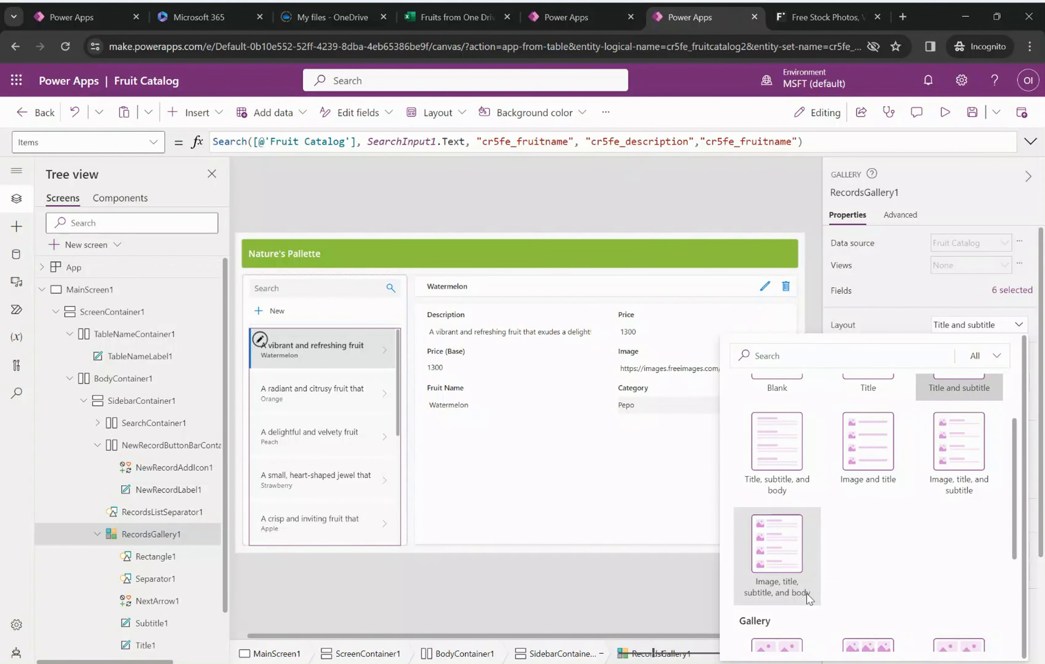
pyautogui.click(787, 570)
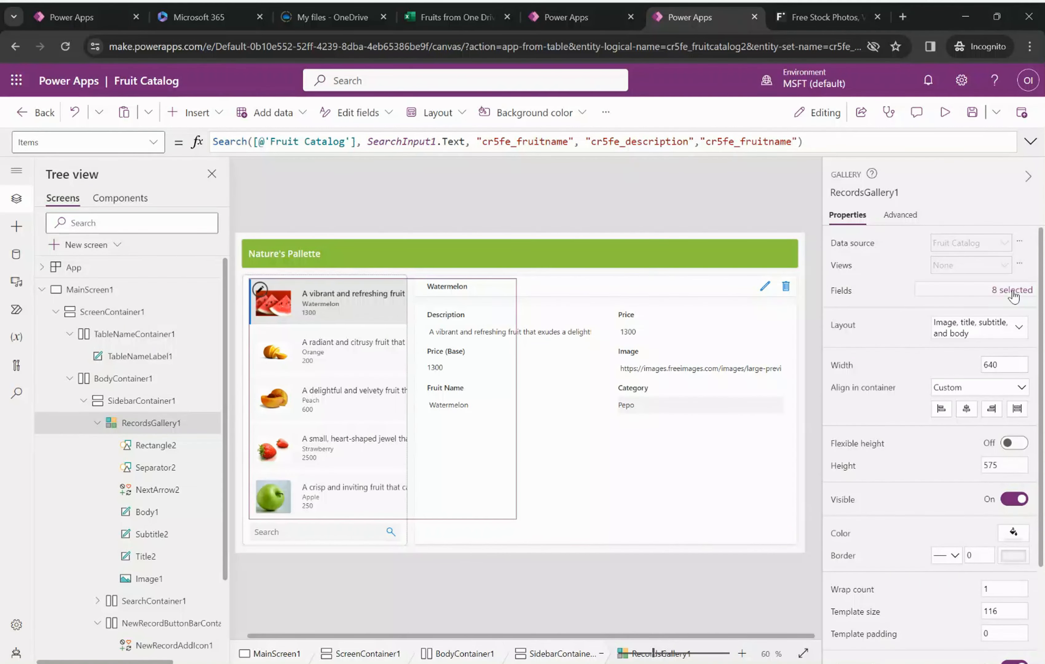
# Step: Open RecordsGallery1's field mappings, check the columns in the Fruits workbook in Excel, and set the Title2 field to Fruit Name
pyautogui.click(993, 293)
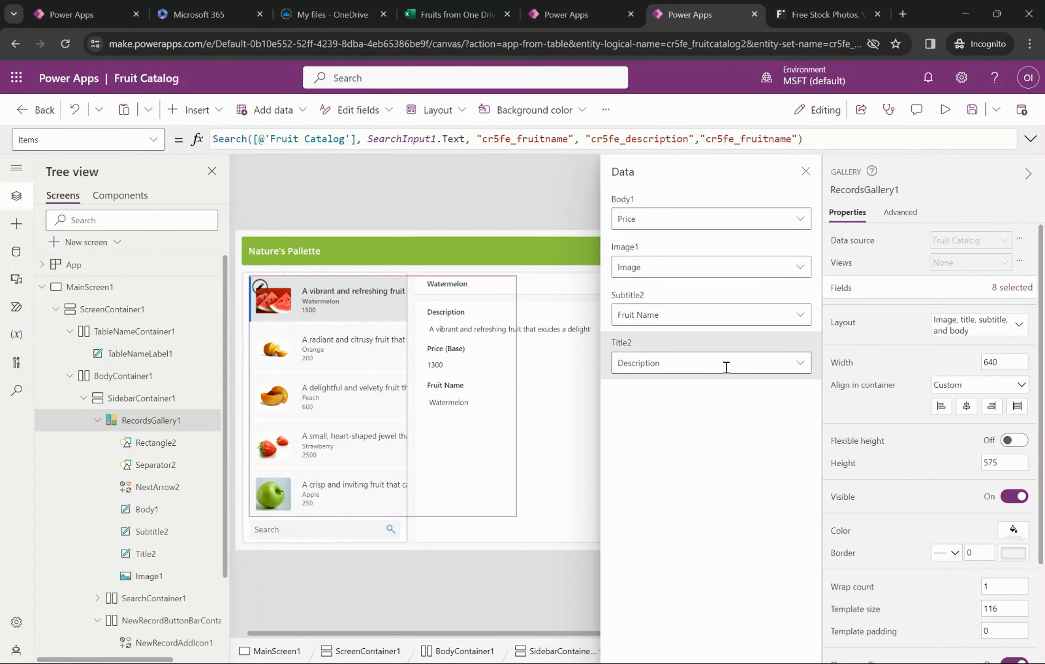
pyautogui.click(801, 364)
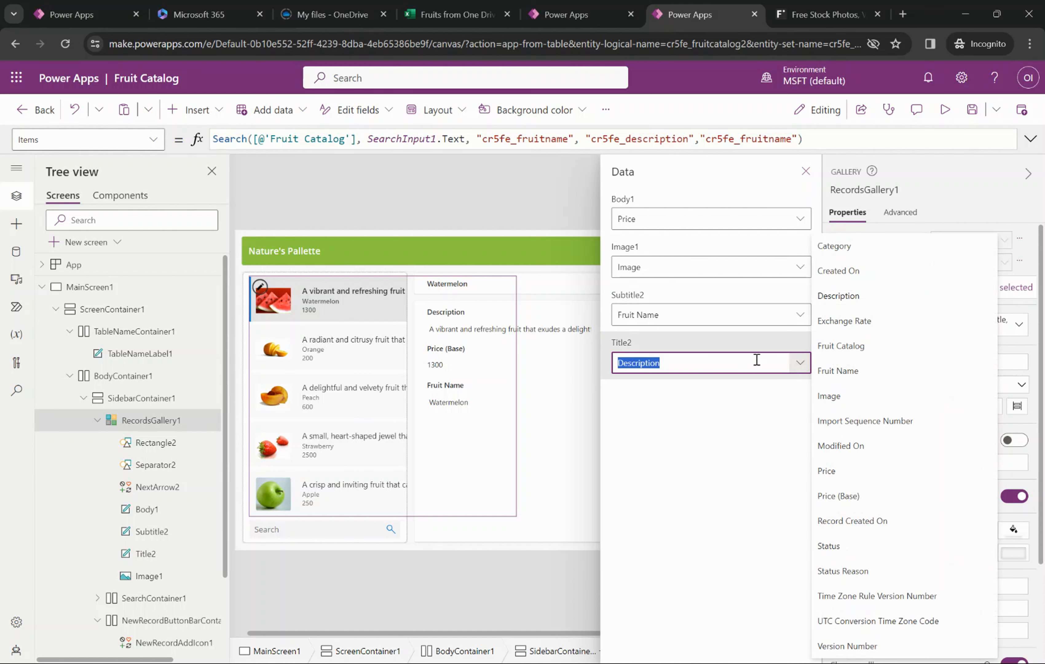
pyautogui.click(453, 3)
pyautogui.moveTo(461, 5); pyautogui.dragTo(580, 6)
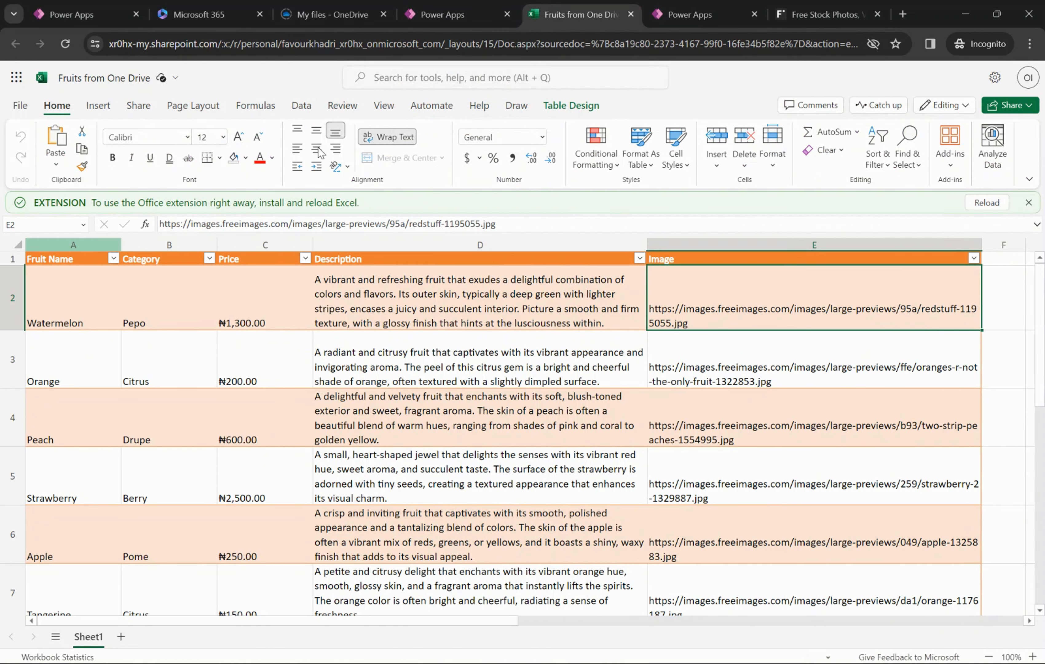
pyautogui.click(663, 14)
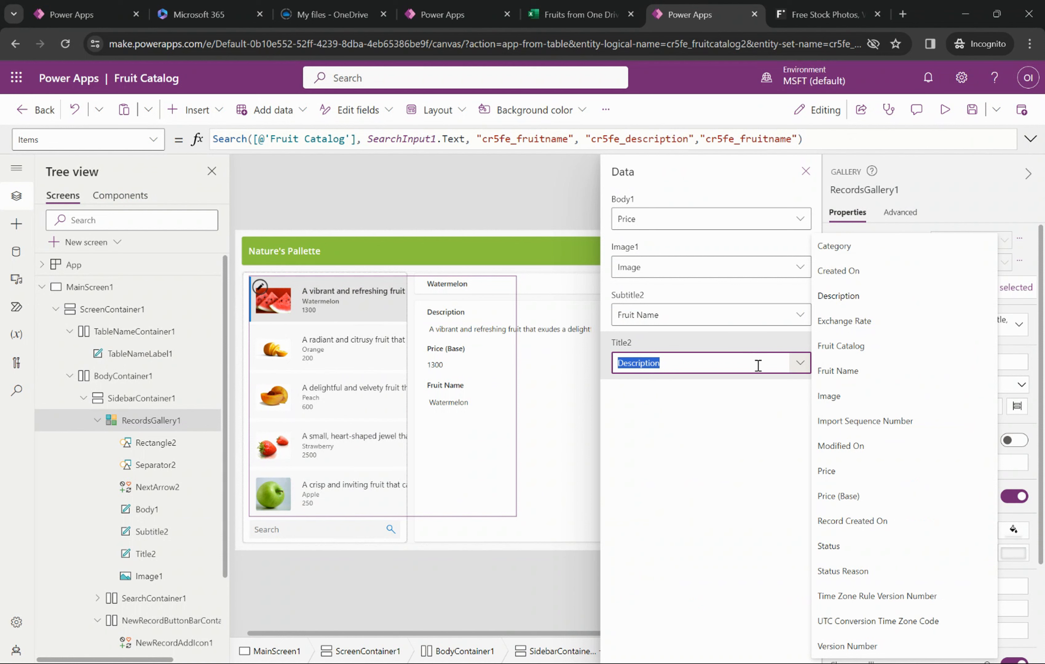
pyautogui.click(842, 374)
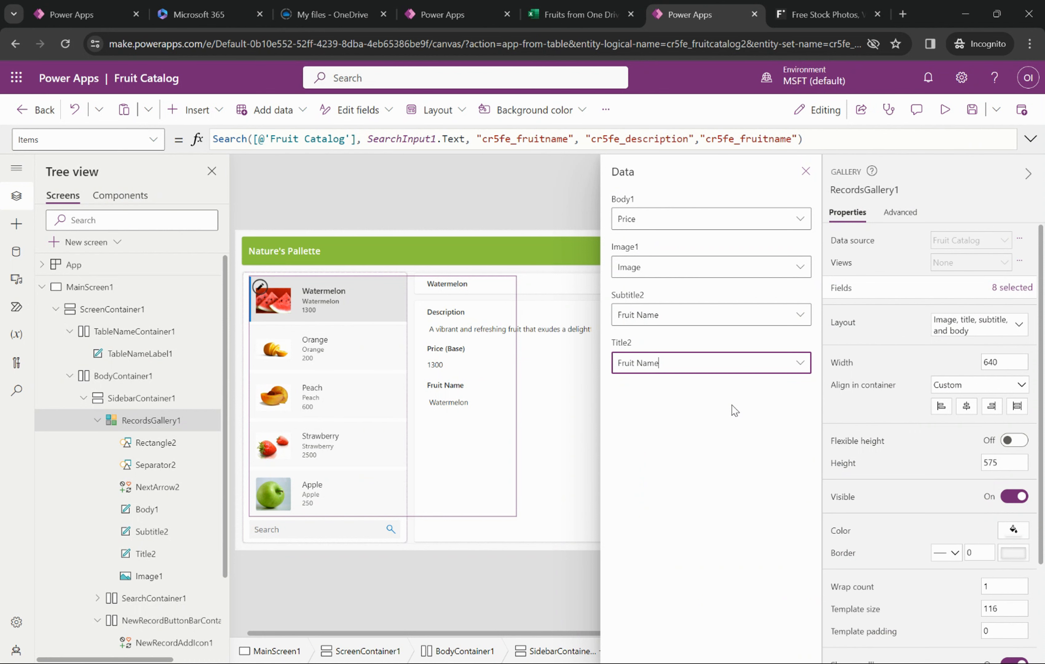
# Step: Check the finished app's fruit list, then set RecordsGallery1's Subtitle2 field to Price and Body1 field to Category
pyautogui.click(412, 9)
pyautogui.click(684, 6)
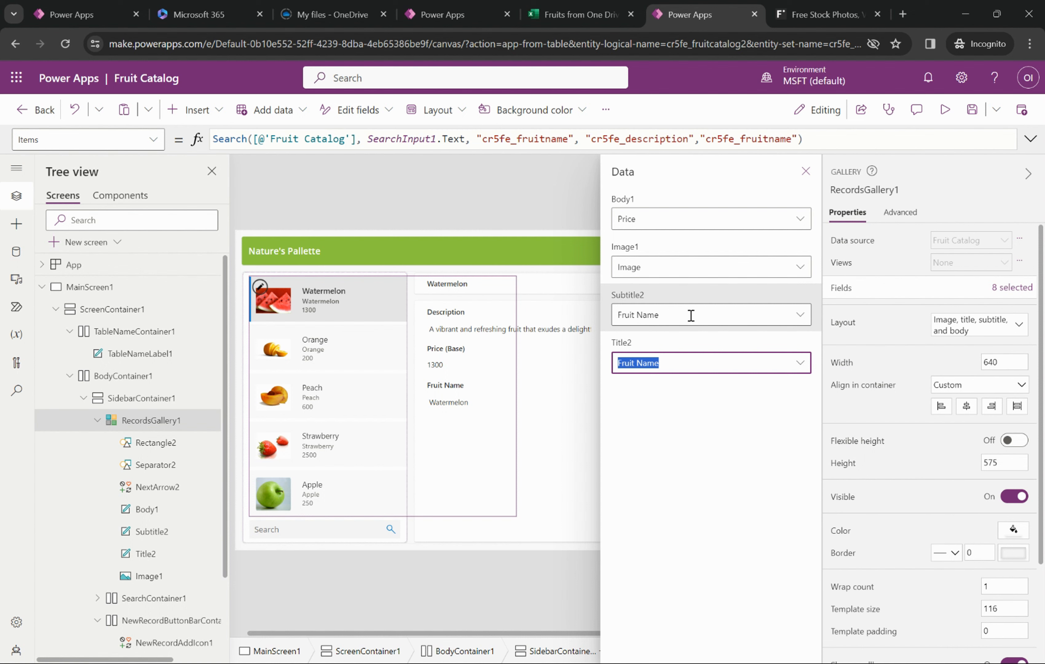
pyautogui.click(800, 314)
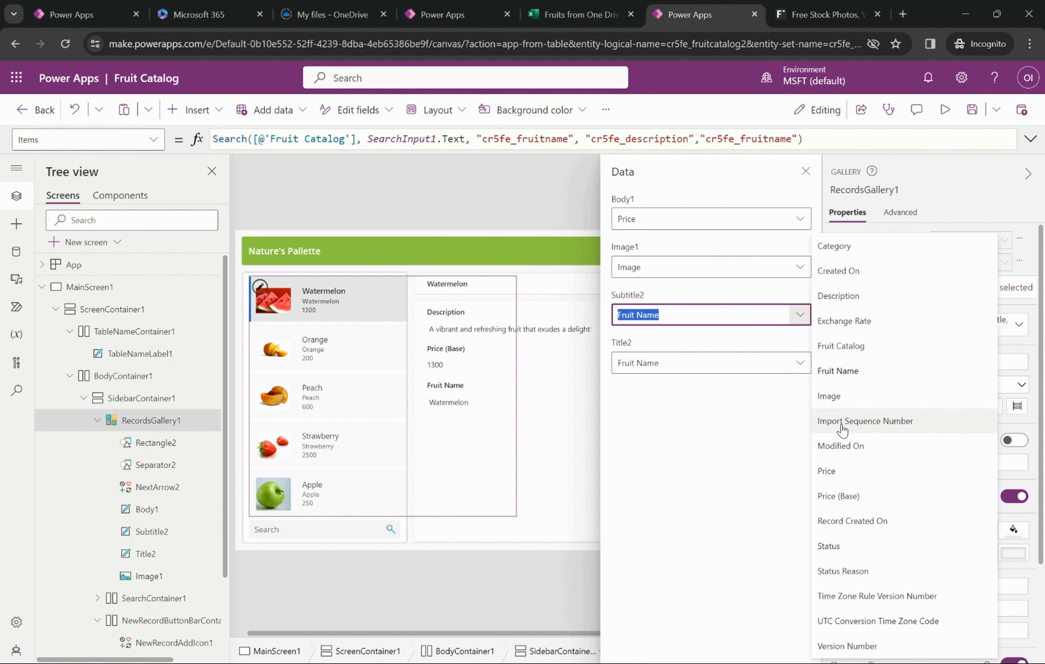
pyautogui.click(840, 484)
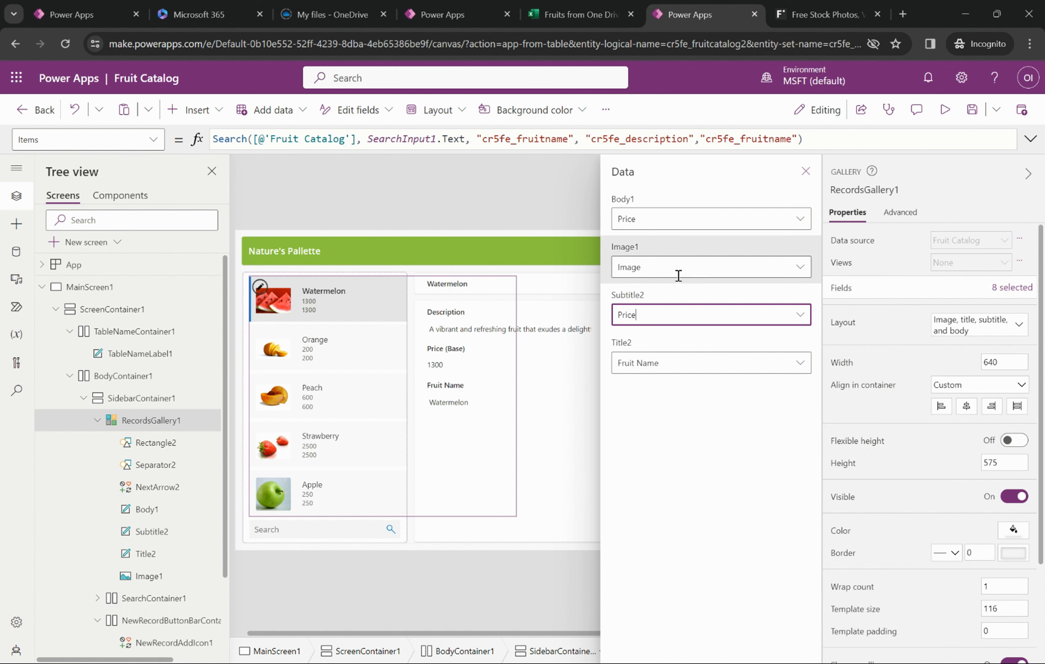
pyautogui.click(799, 221)
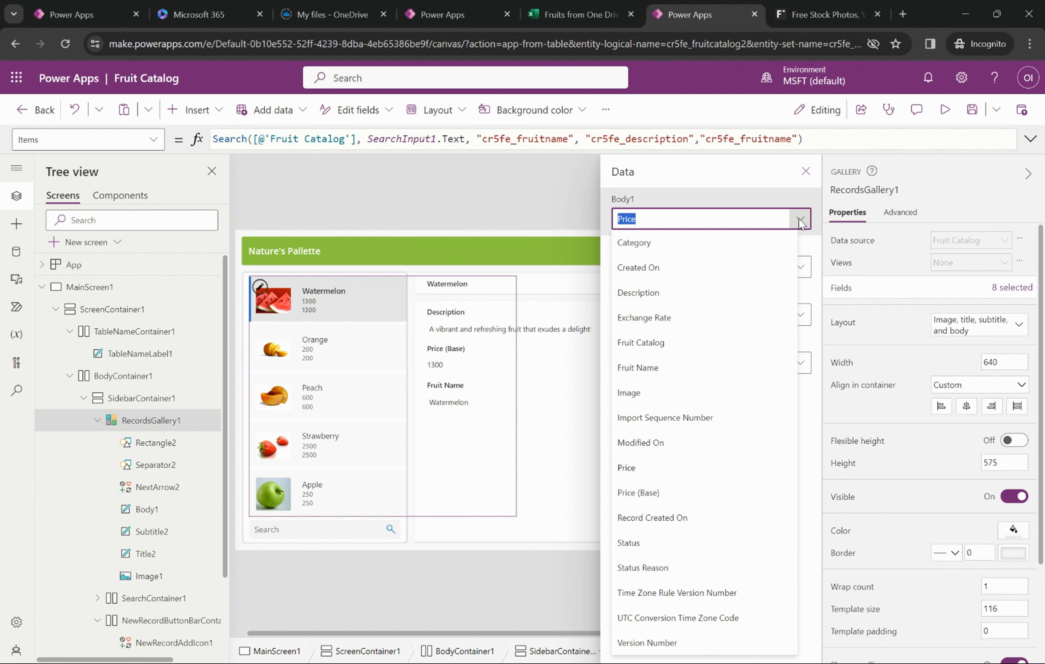
pyautogui.click(669, 246)
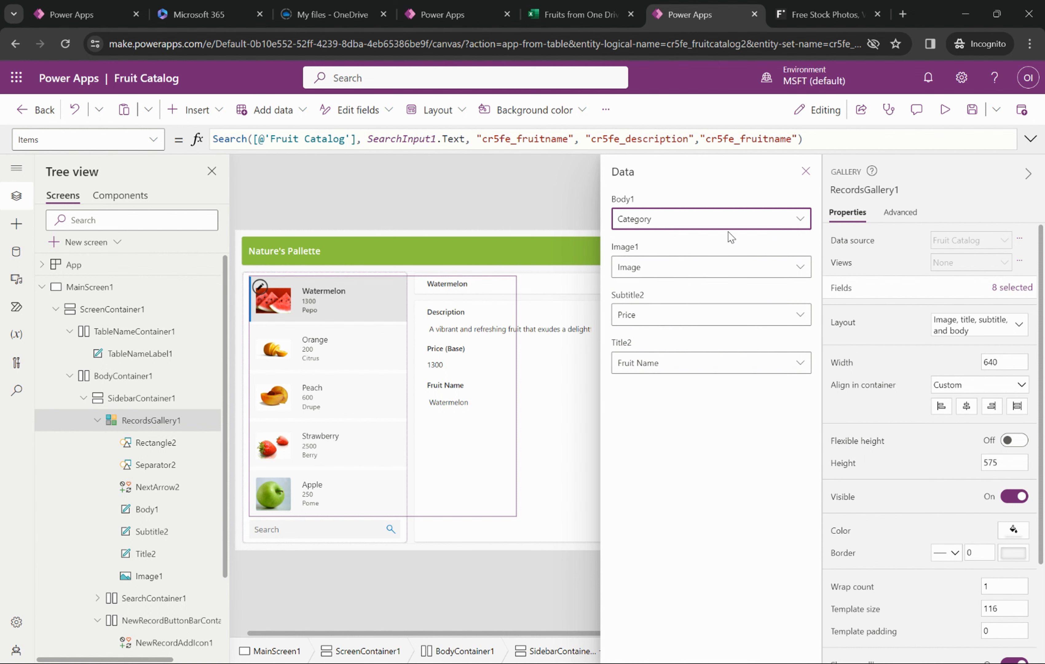
pyautogui.click(803, 172)
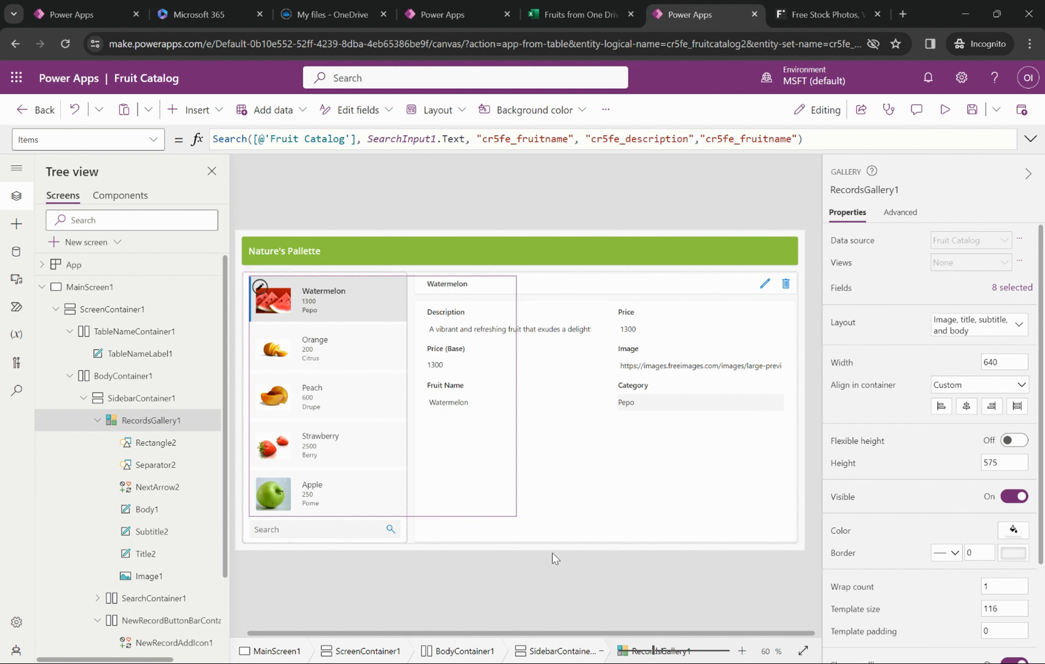
pyautogui.click(526, 566)
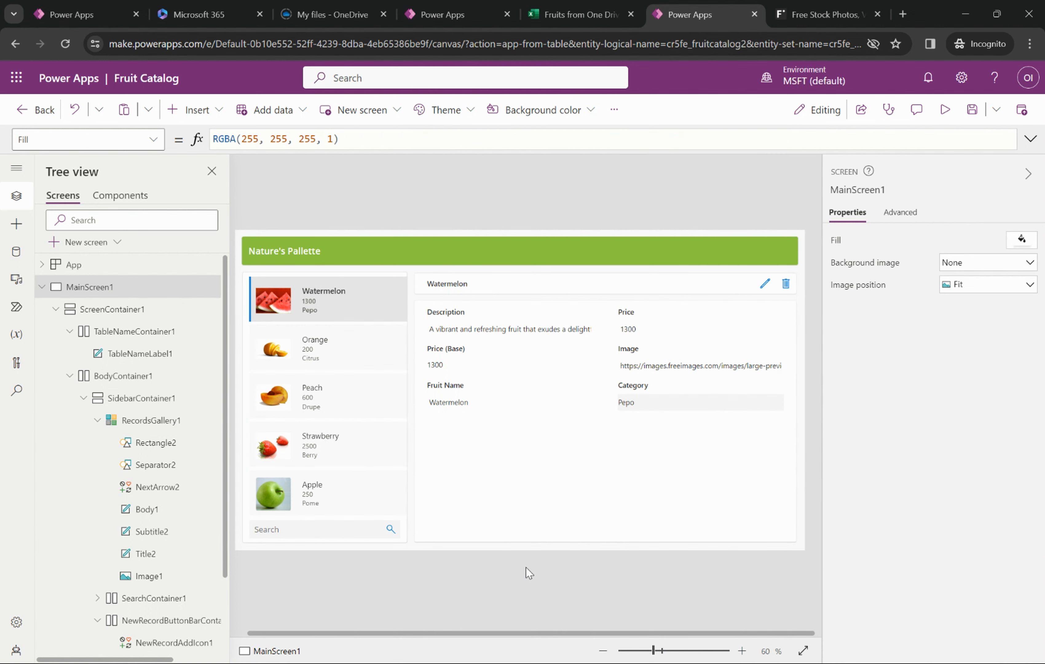
# Step: Save the app under the name "Fruit Catalog Tutorial"
pyautogui.click(971, 112)
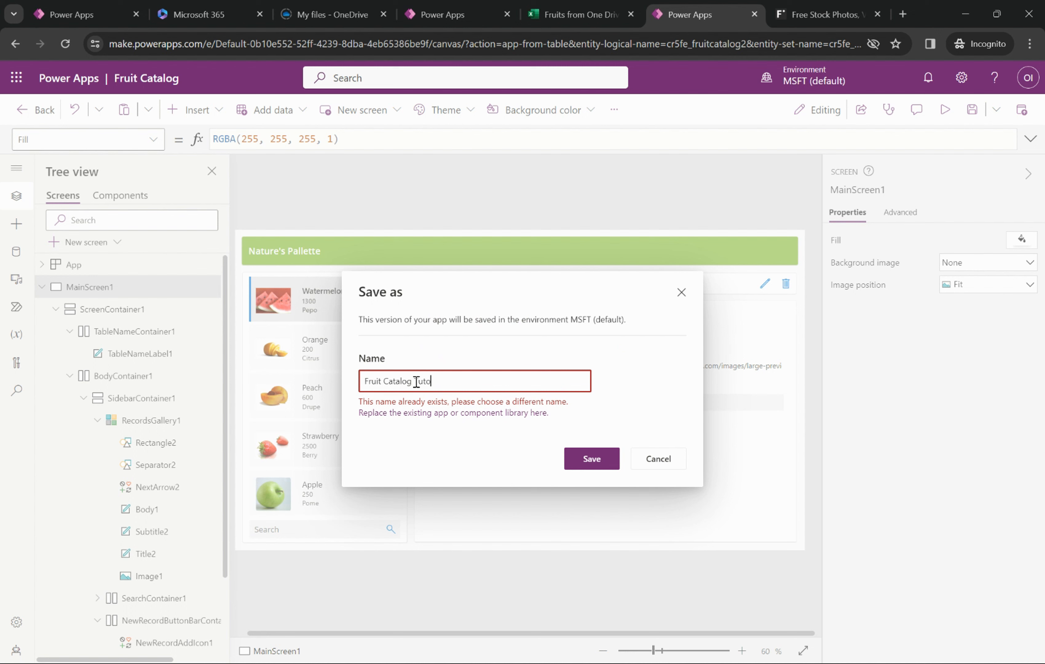
pyautogui.write('Tutorial')
pyautogui.click(588, 454)
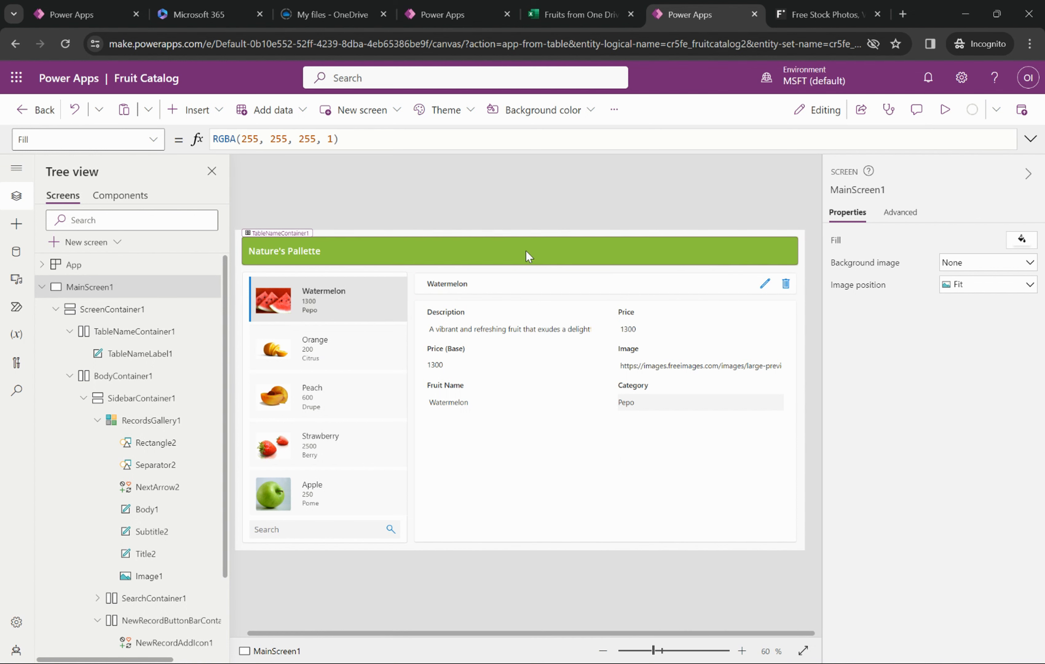
pyautogui.click(370, 251)
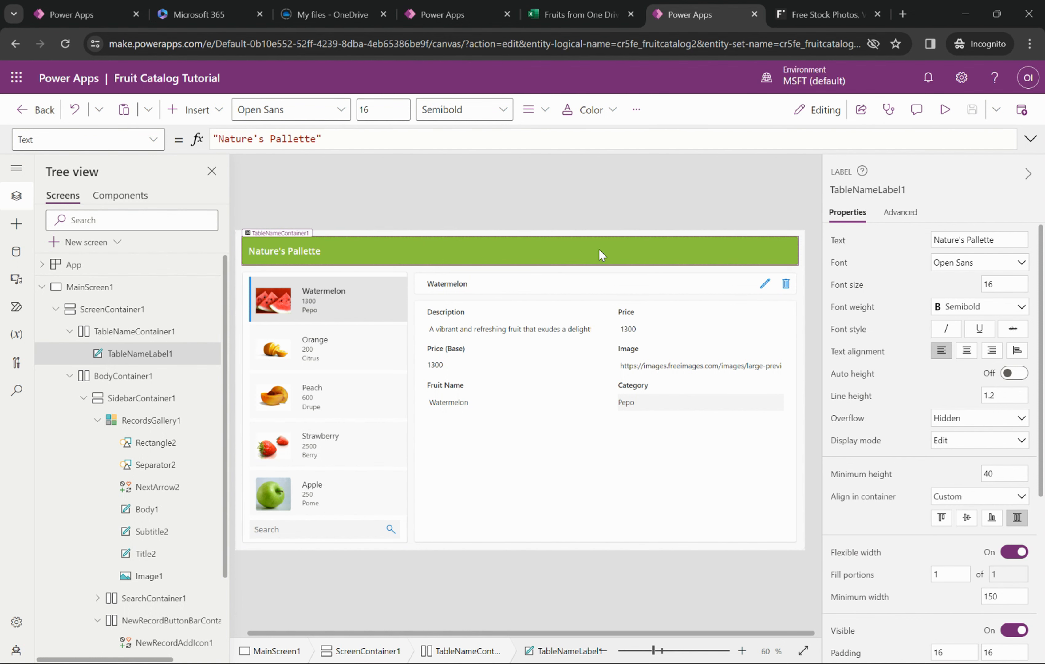
pyautogui.click(785, 286)
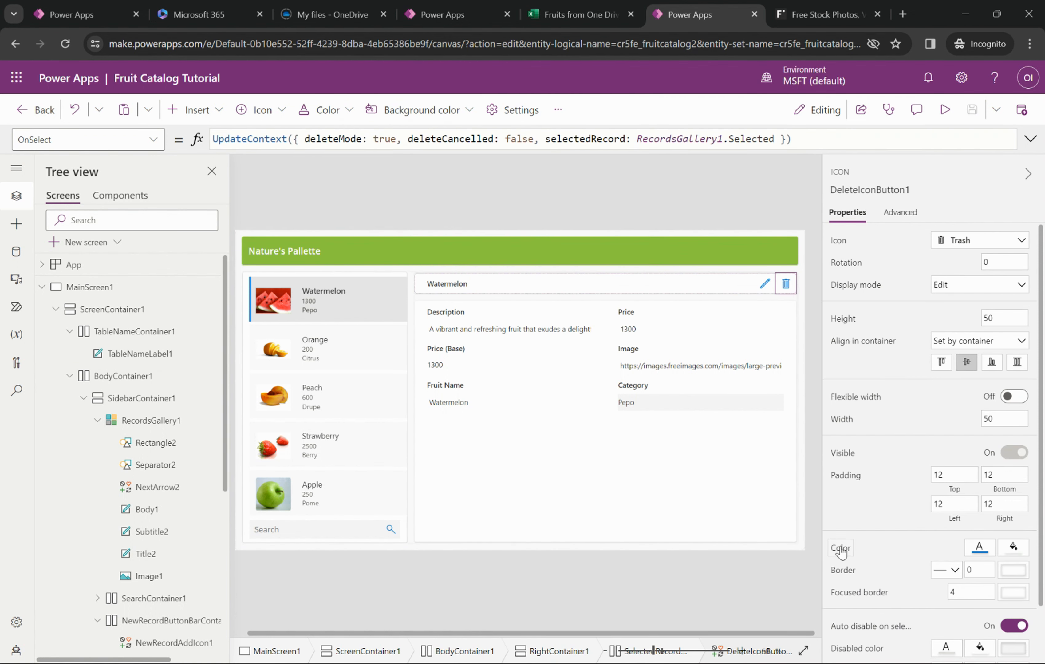
pyautogui.click(980, 547)
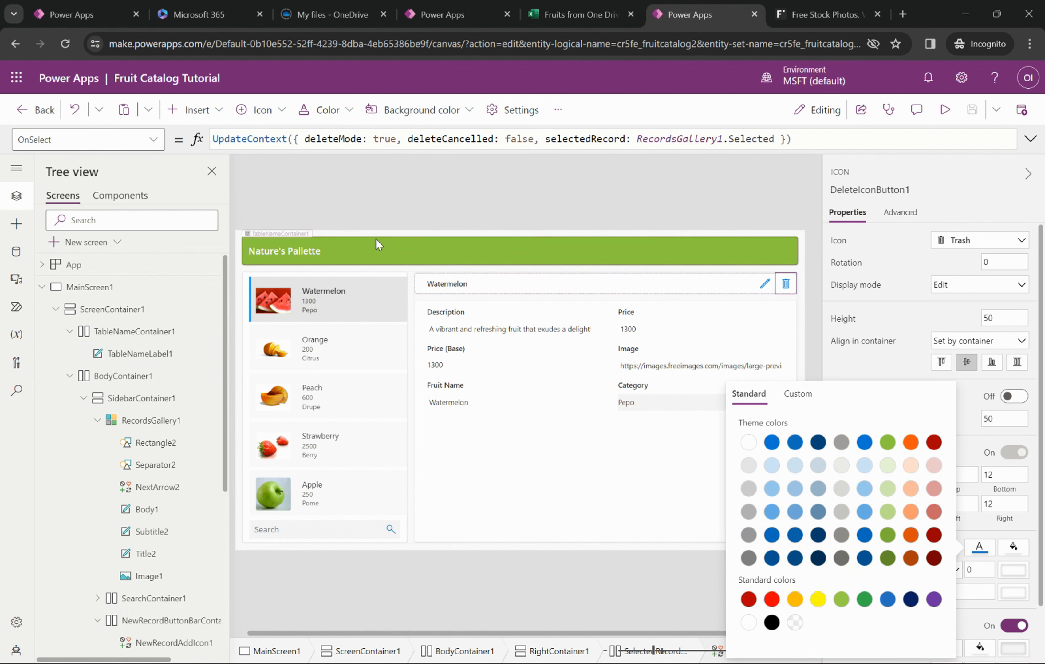
pyautogui.click(412, 191)
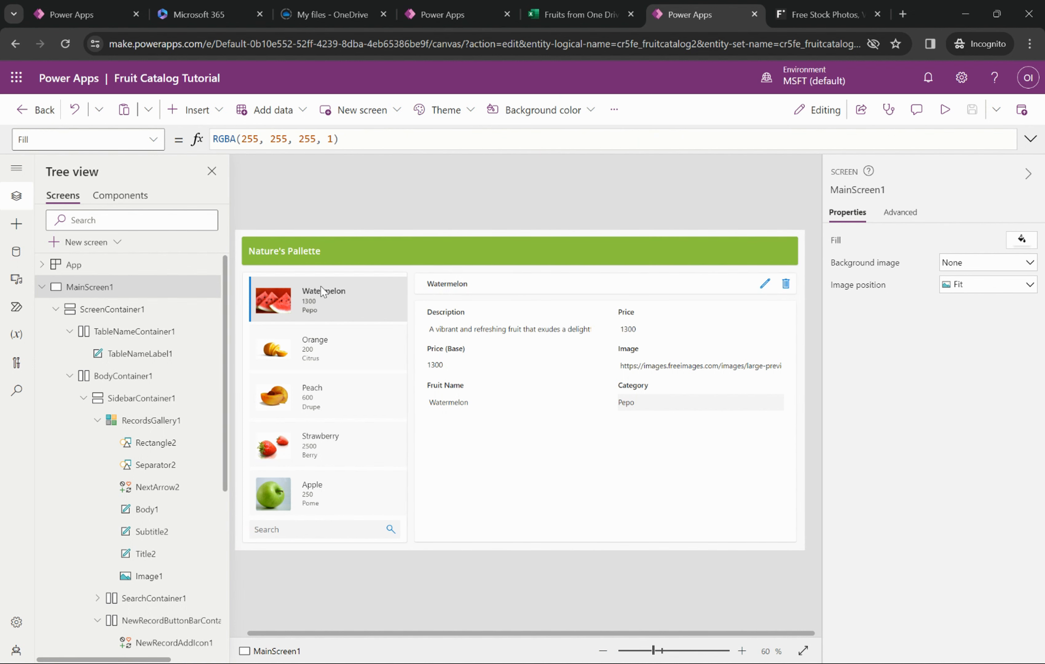
# Step: Check the finished app's price format and replace the gallery's Subtitle2 text formula with Text(ThisItem.Price, "₦#,##0.00")
pyautogui.click(309, 305)
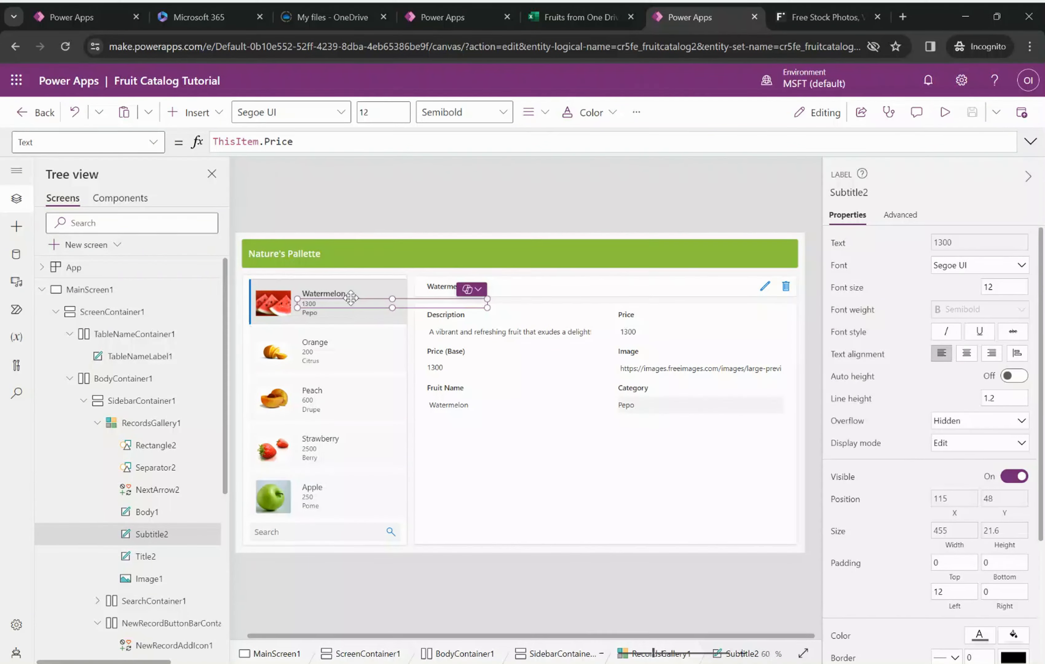
pyautogui.click(448, 13)
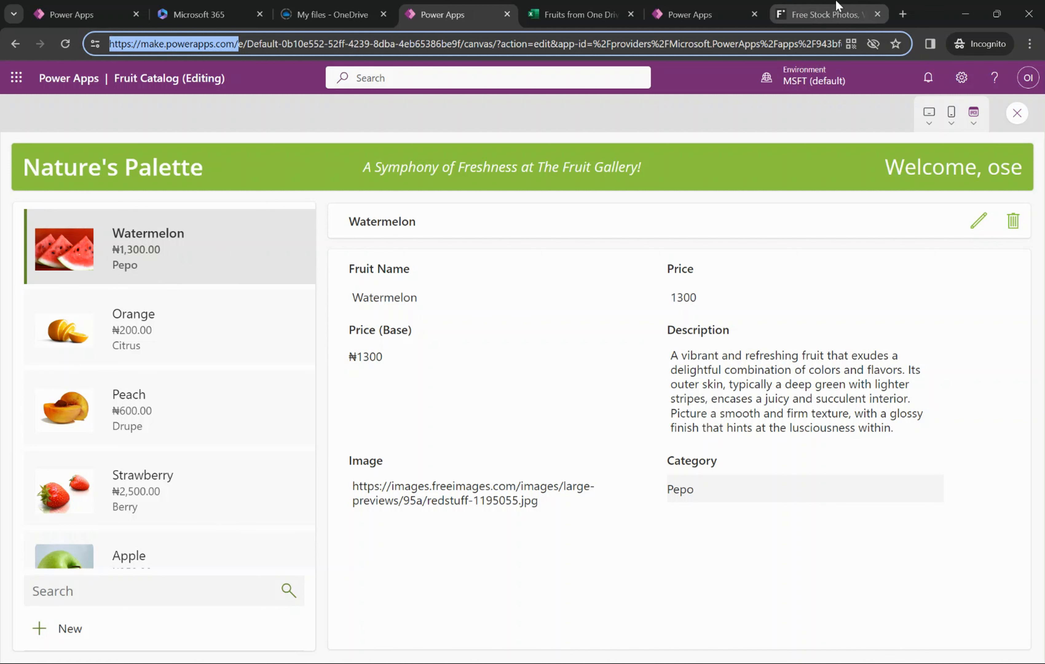
pyautogui.click(688, 9)
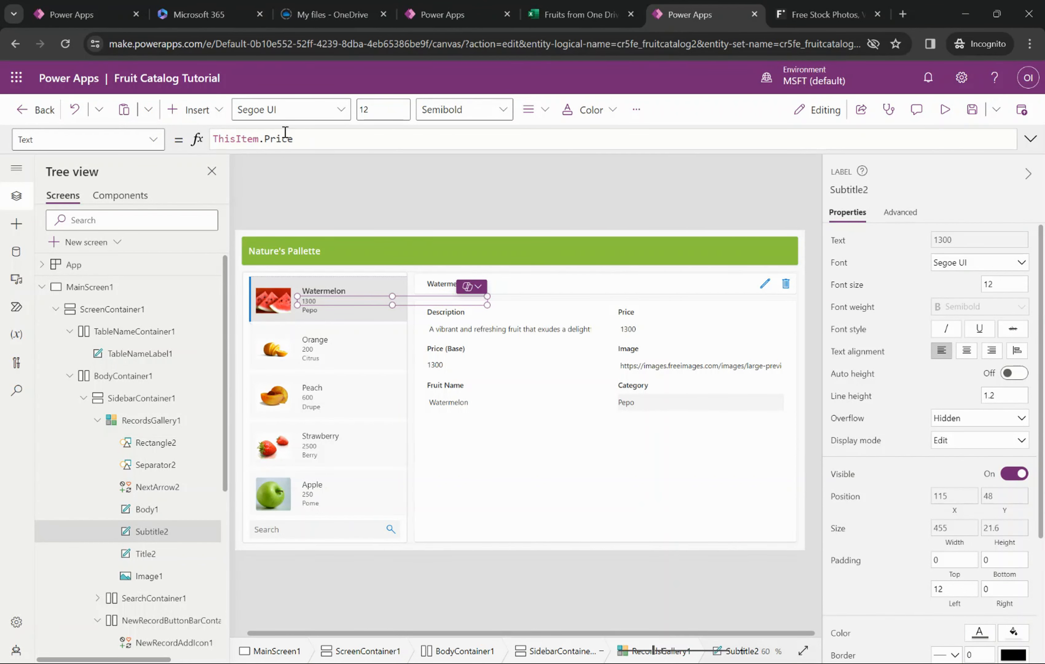
pyautogui.moveTo(321, 138); pyautogui.dragTo(206, 136)
pyautogui.press('BackSpace')
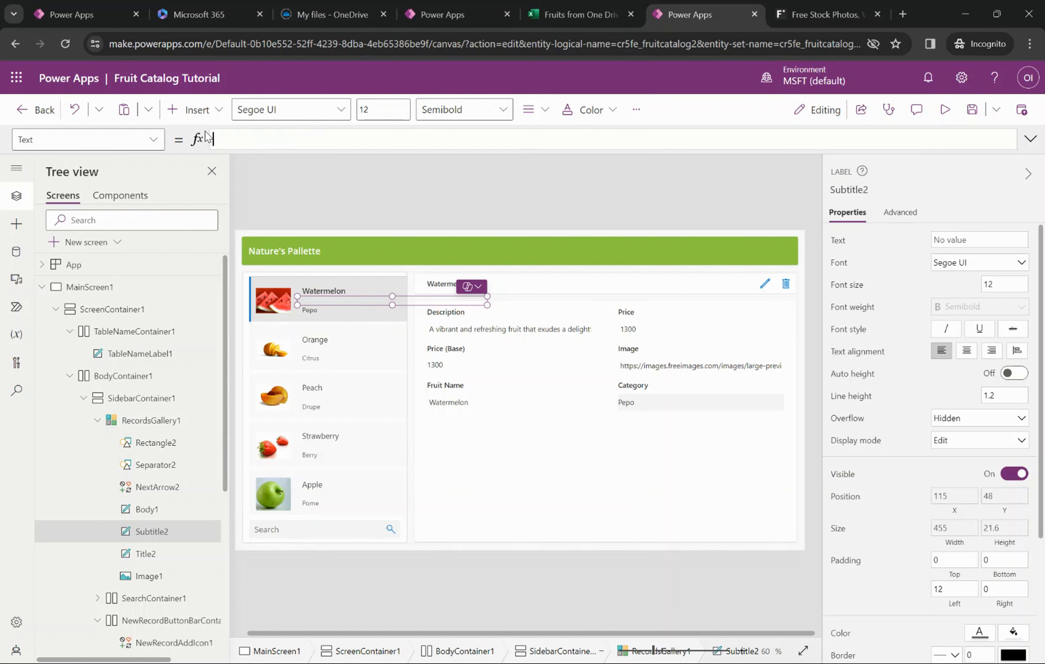
pyautogui.write('Text(ThisItem.Price, "₦#,##0.00")')
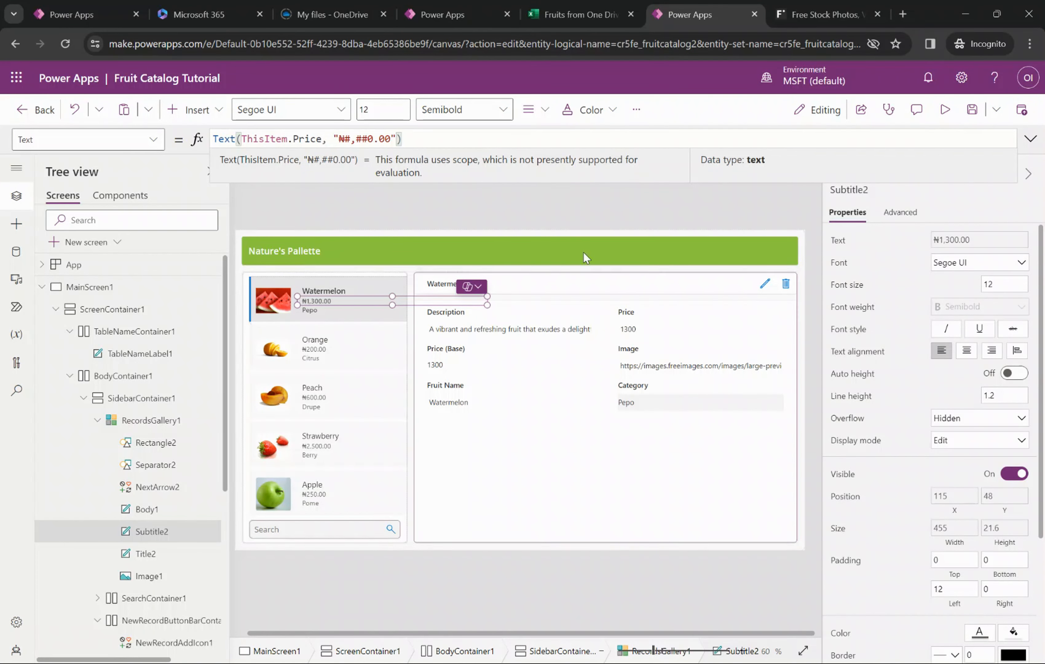
pyautogui.click(650, 213)
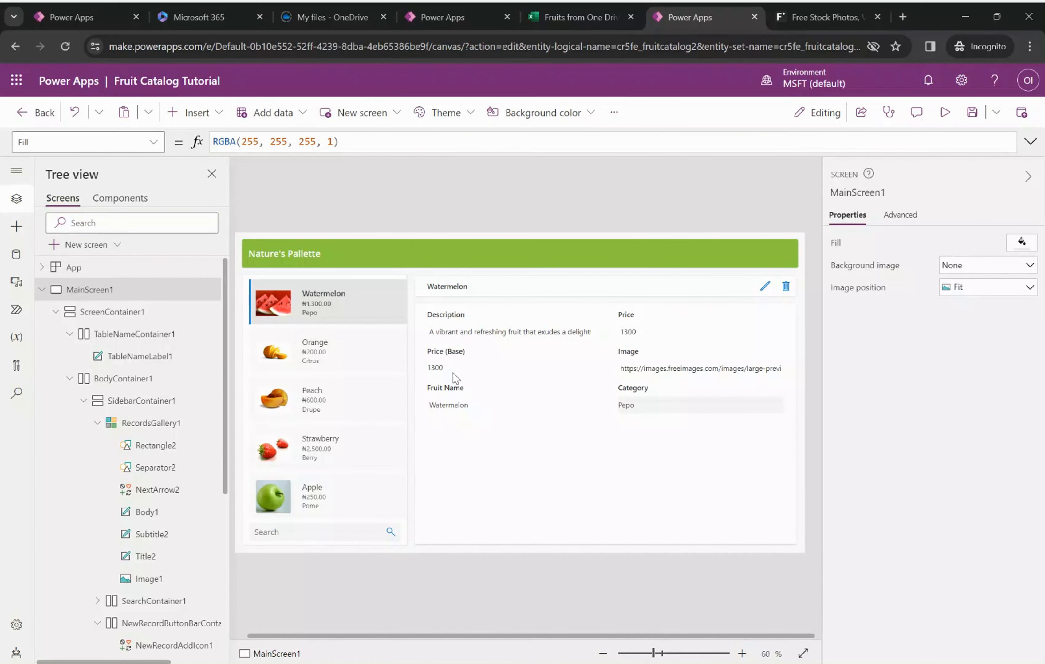
# Step: Unlock the Price (Base) card's value label and replace its text formula with "₦" & Text(Parent.Default, "#,##0.00")
pyautogui.click(441, 373)
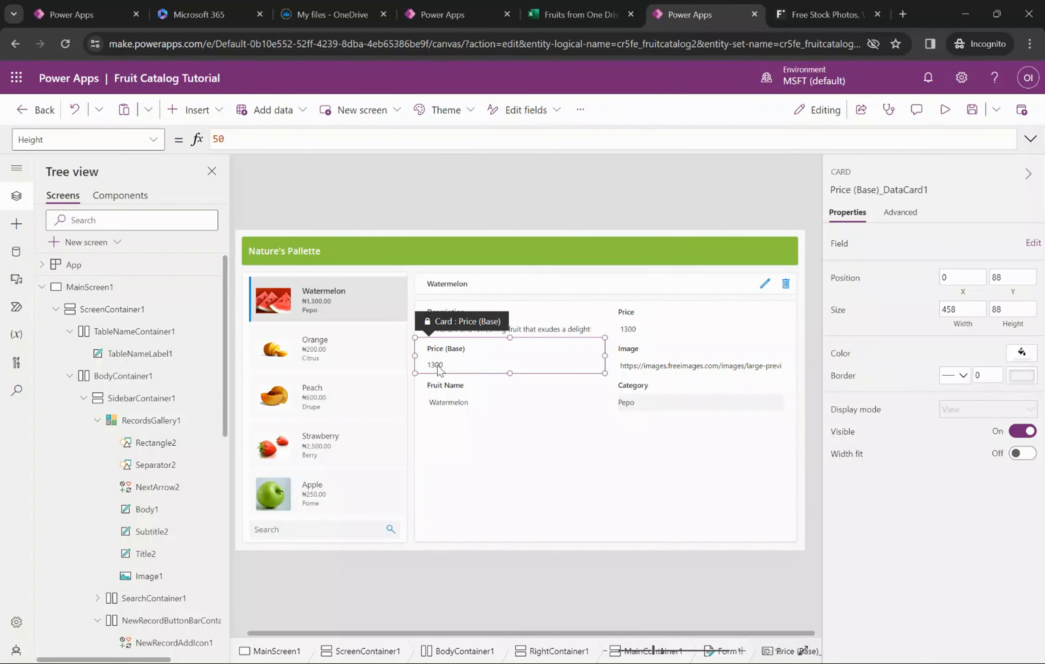
pyautogui.click(439, 366)
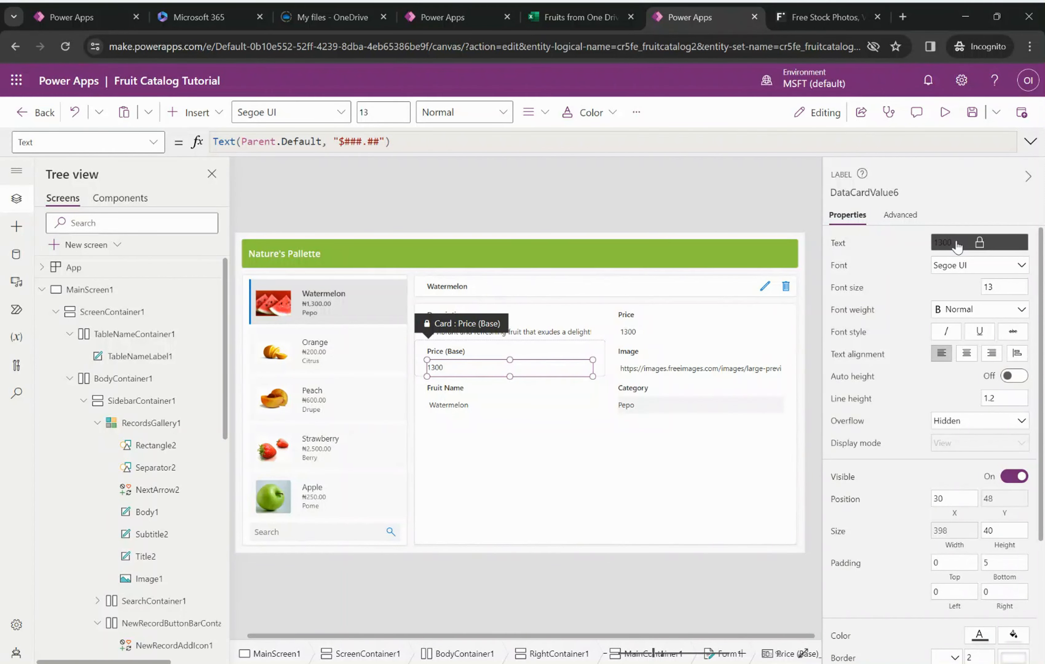
pyautogui.click(956, 245)
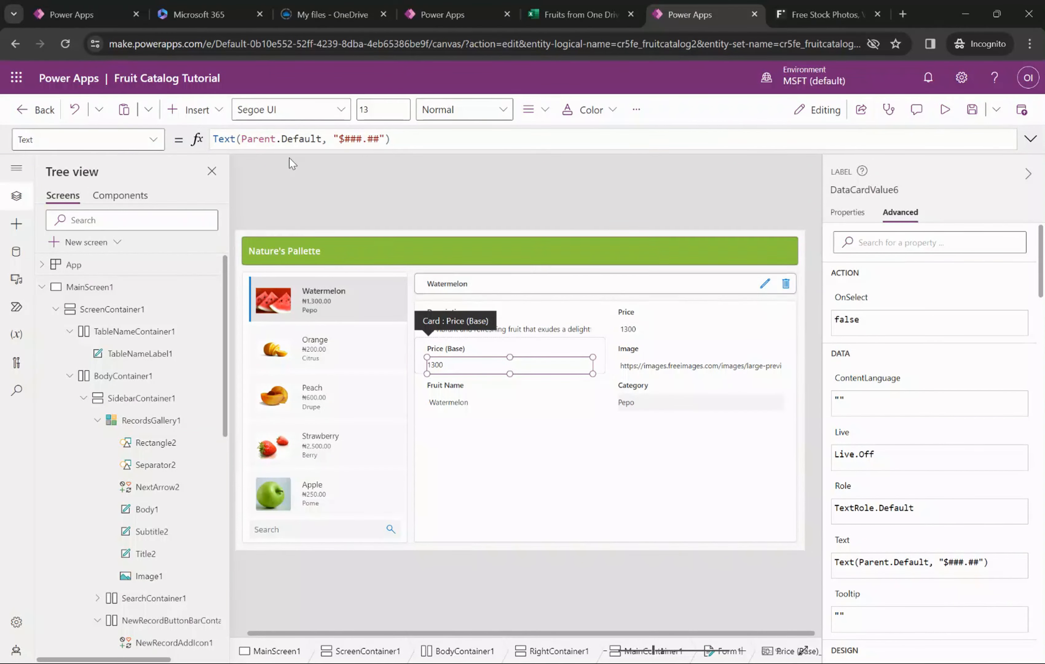
pyautogui.click(402, 132)
pyautogui.moveTo(402, 133); pyautogui.dragTo(205, 135)
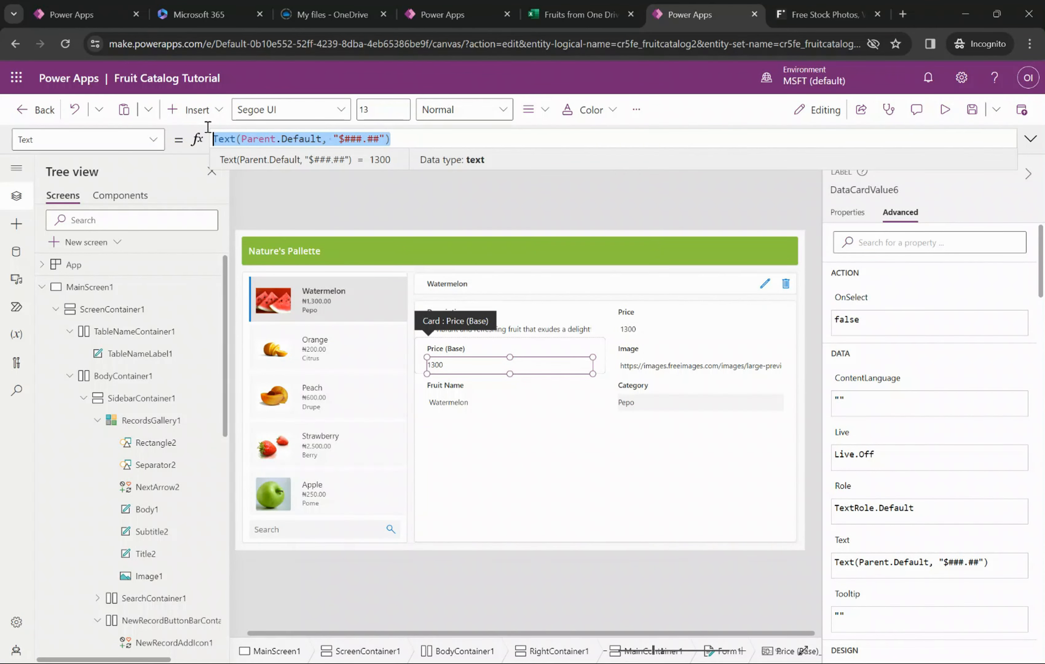
pyautogui.write('"₦" & Text(Parent.Default, "#,##0.00")')
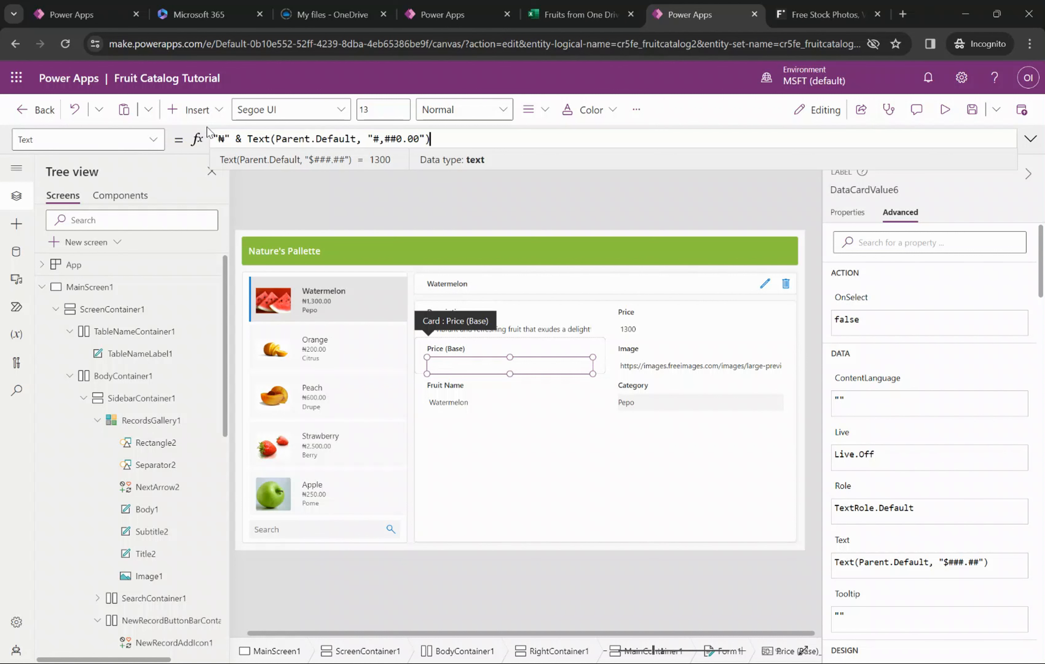
# Step: Review the currency symbol, the ampersand and the number format in the Price (Base) value's text formula
pyautogui.doubleClick(218, 138)
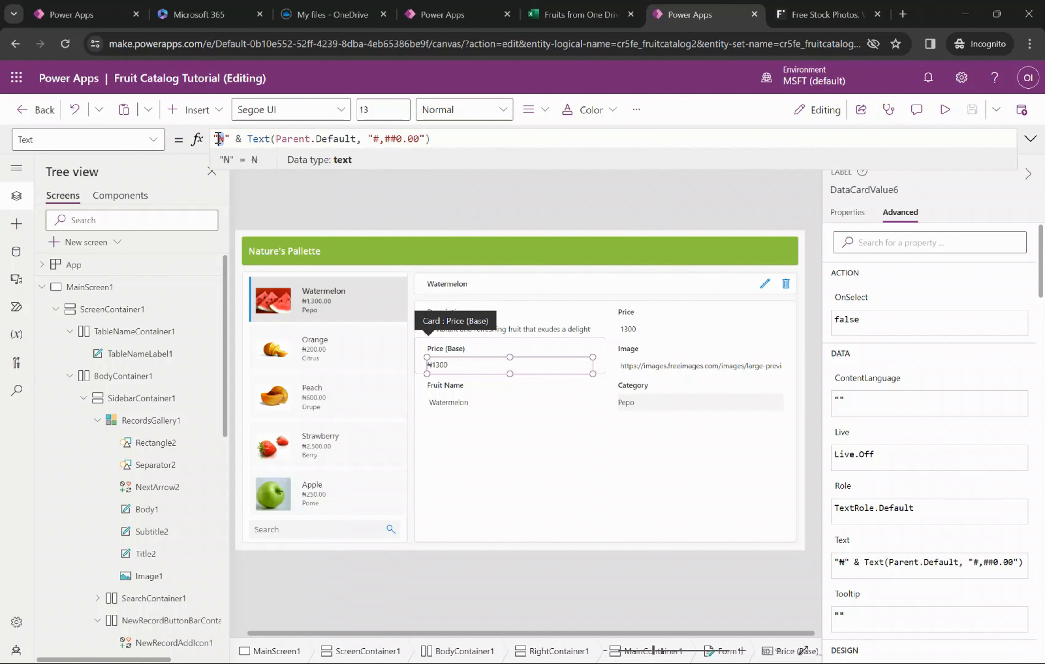
pyautogui.click(243, 138)
pyautogui.moveTo(244, 138); pyautogui.dragTo(236, 138)
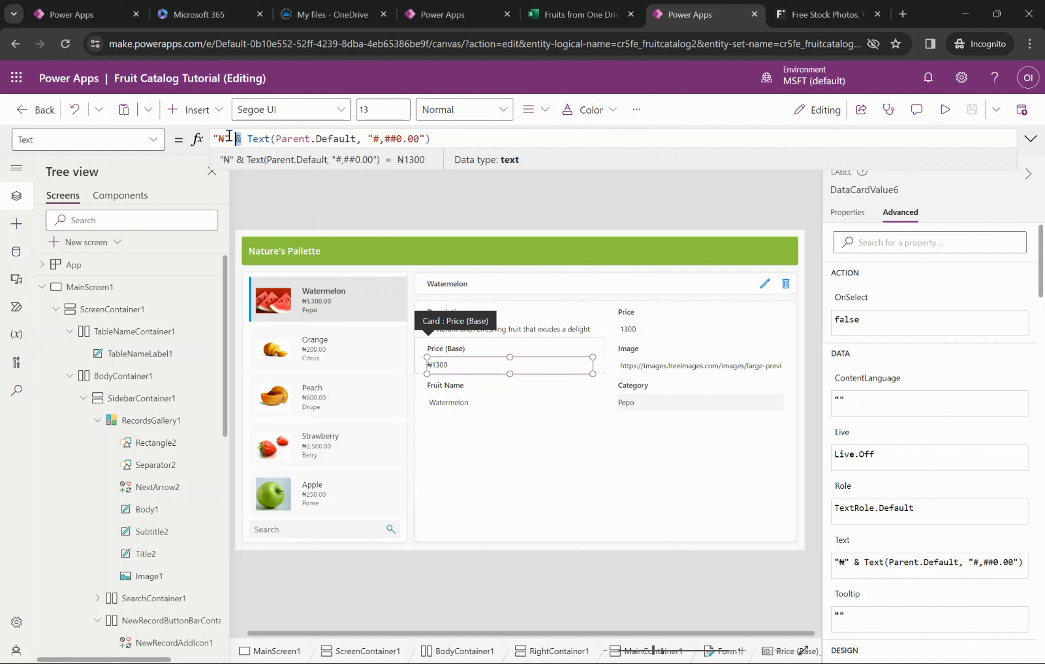
pyautogui.click(231, 138)
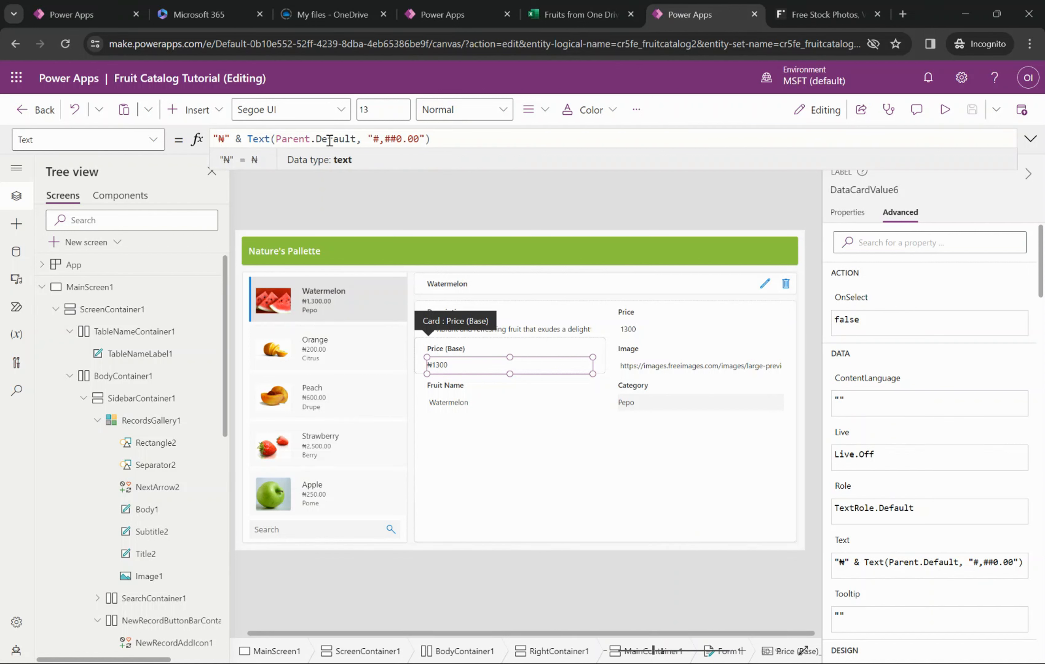
pyautogui.moveTo(369, 139); pyautogui.dragTo(426, 141)
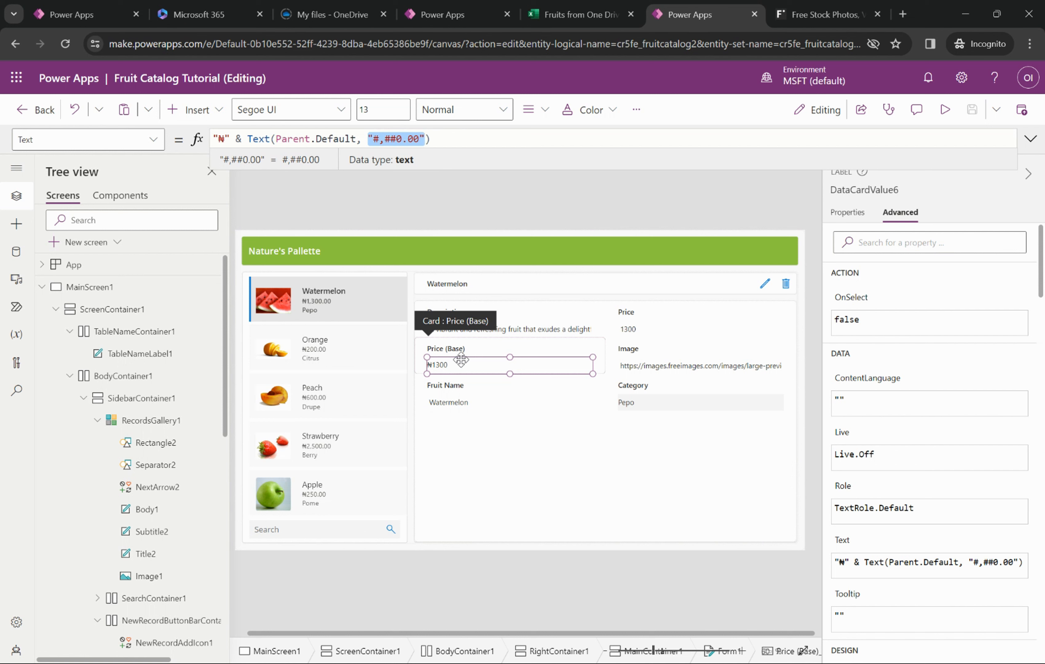
pyautogui.click(603, 563)
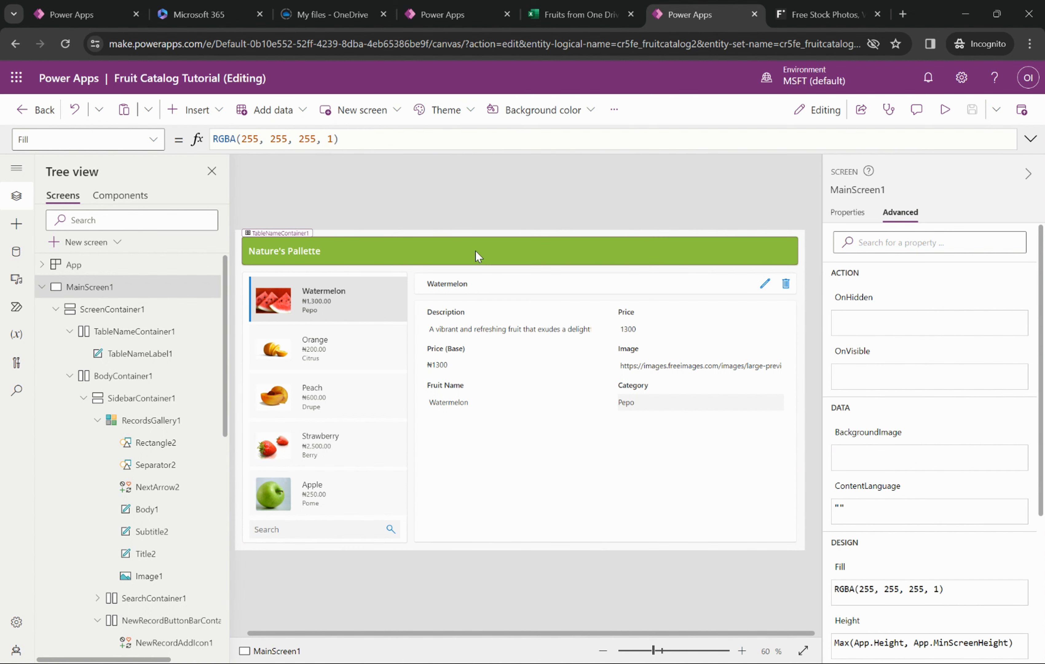
# Step: Examine the delete icon's advanced properties and its colour and hover colour settings in the record header
pyautogui.click(457, 9)
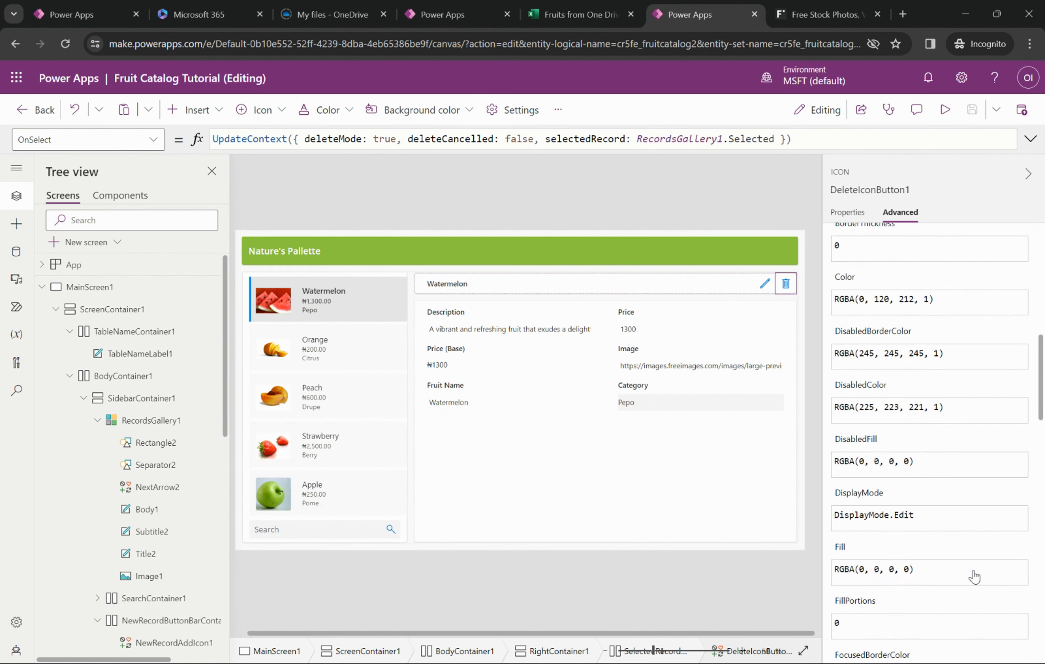
pyautogui.scroll(-5, 976, 573)
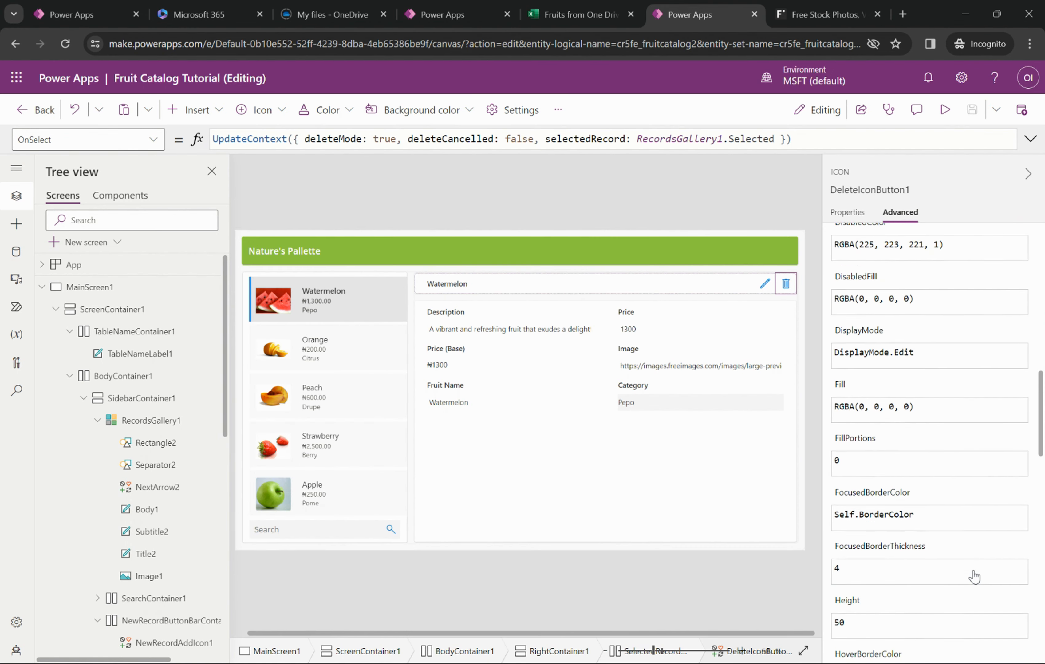
pyautogui.scroll(-10, 976, 575)
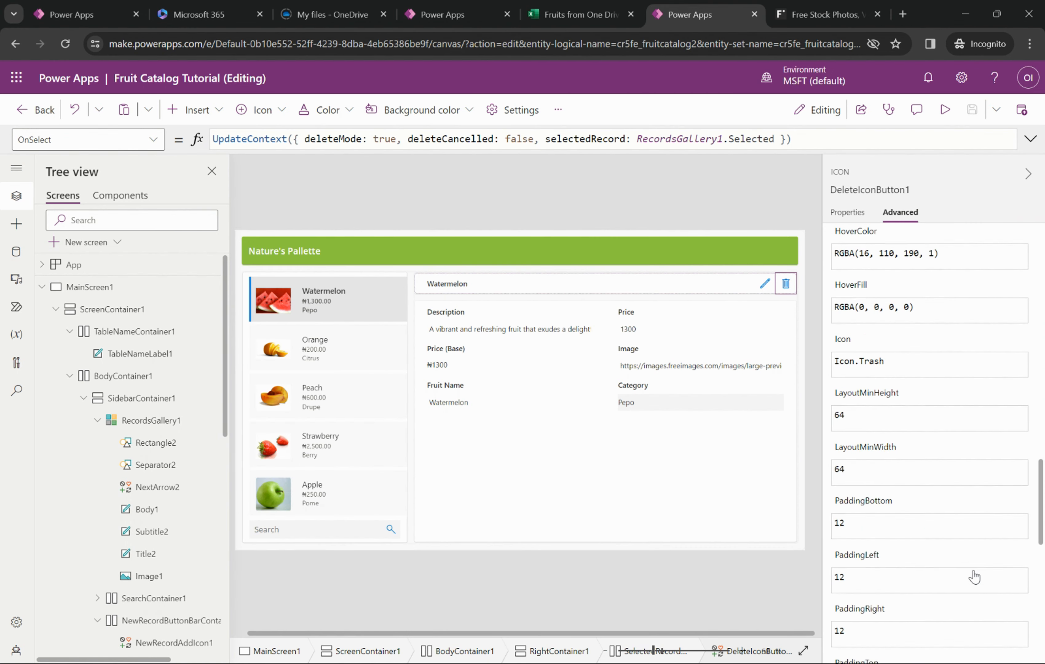
pyautogui.scroll(6, 976, 574)
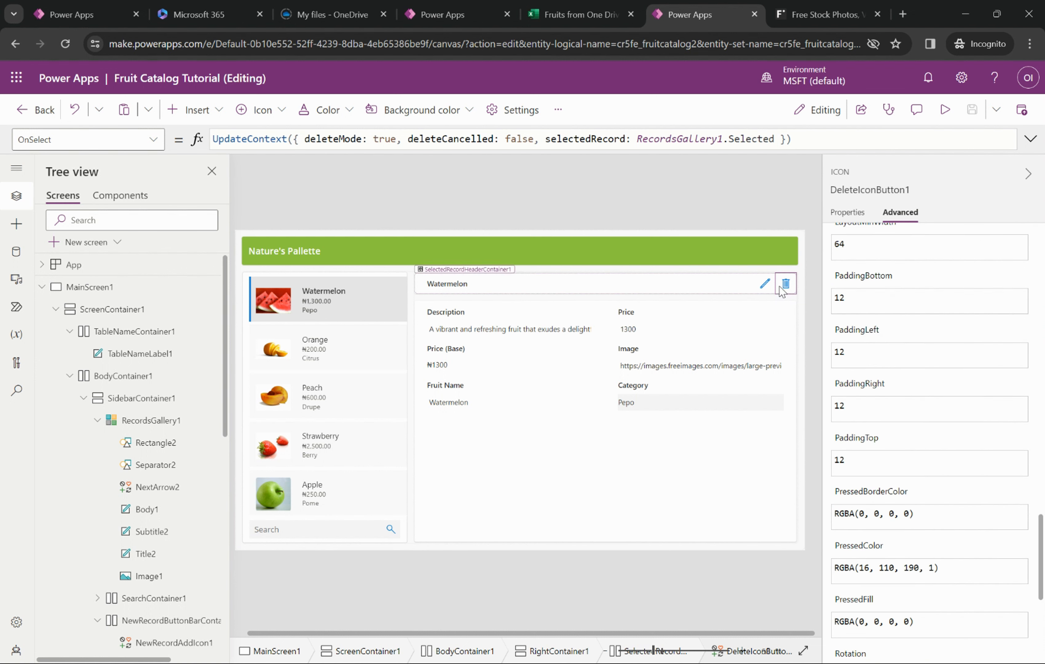
pyautogui.click(848, 213)
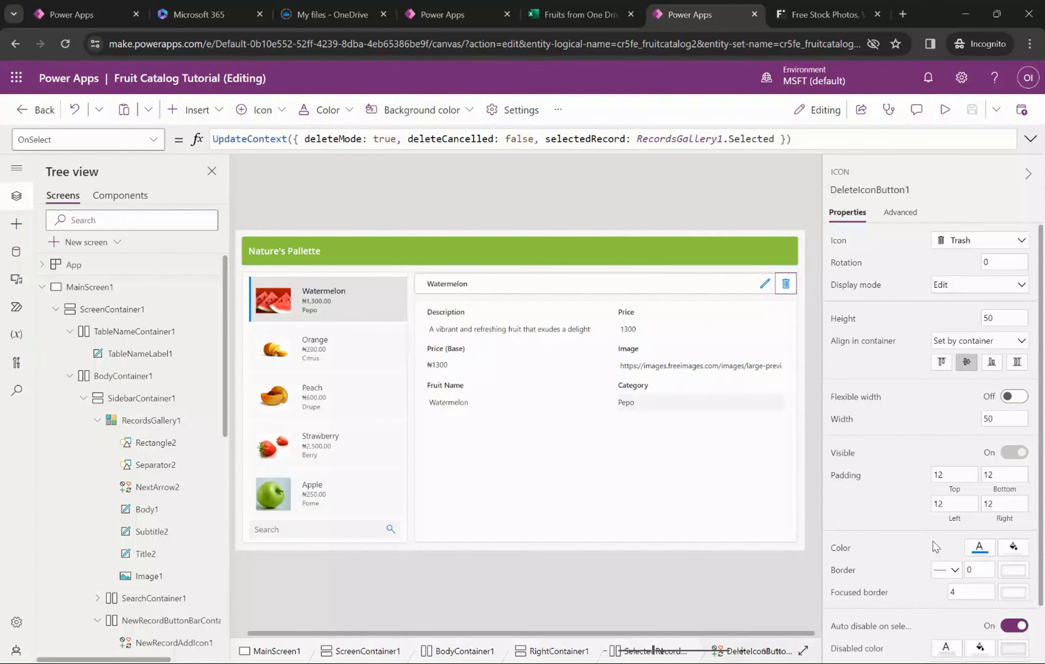
pyautogui.scroll(-2, 938, 549)
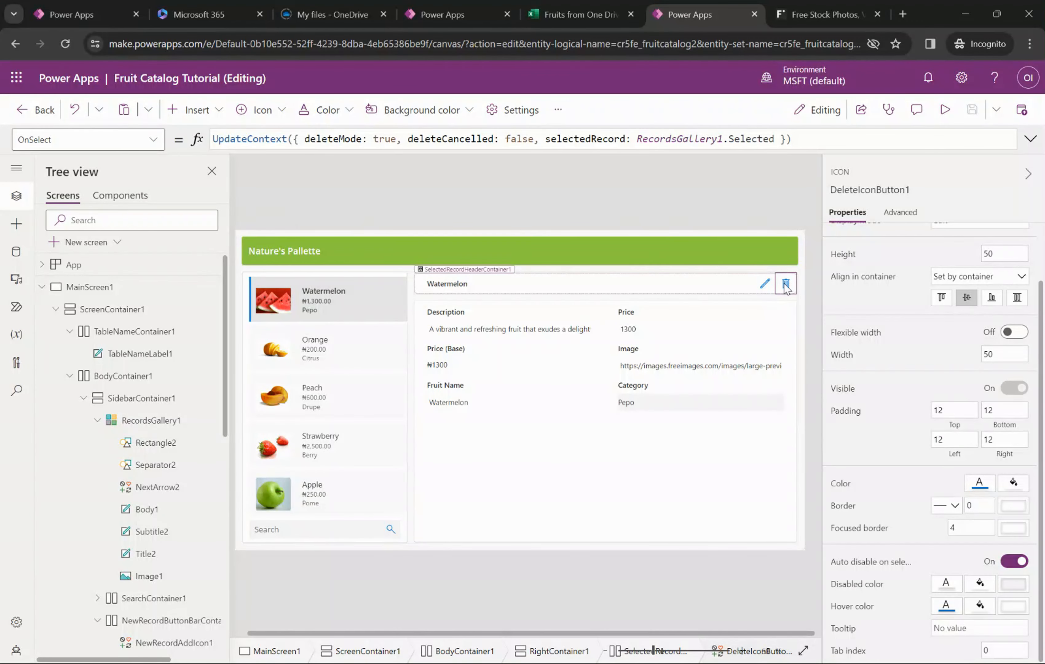
pyautogui.click(946, 610)
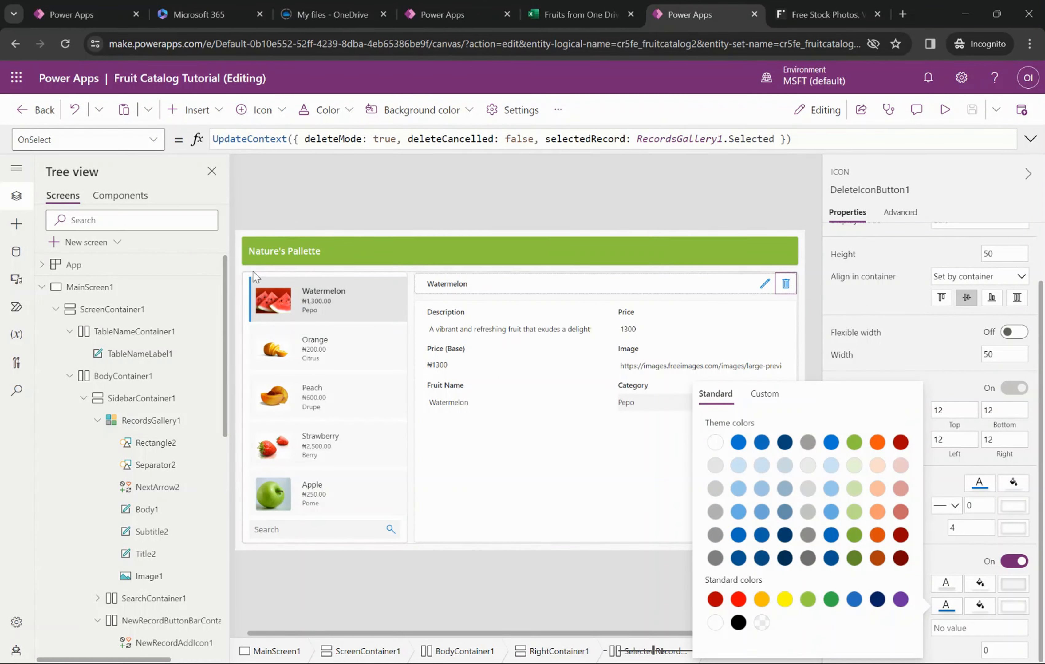
# Step: Examine the colour settings of Rectangle2, the selection bar in the records gallery
pyautogui.click(259, 303)
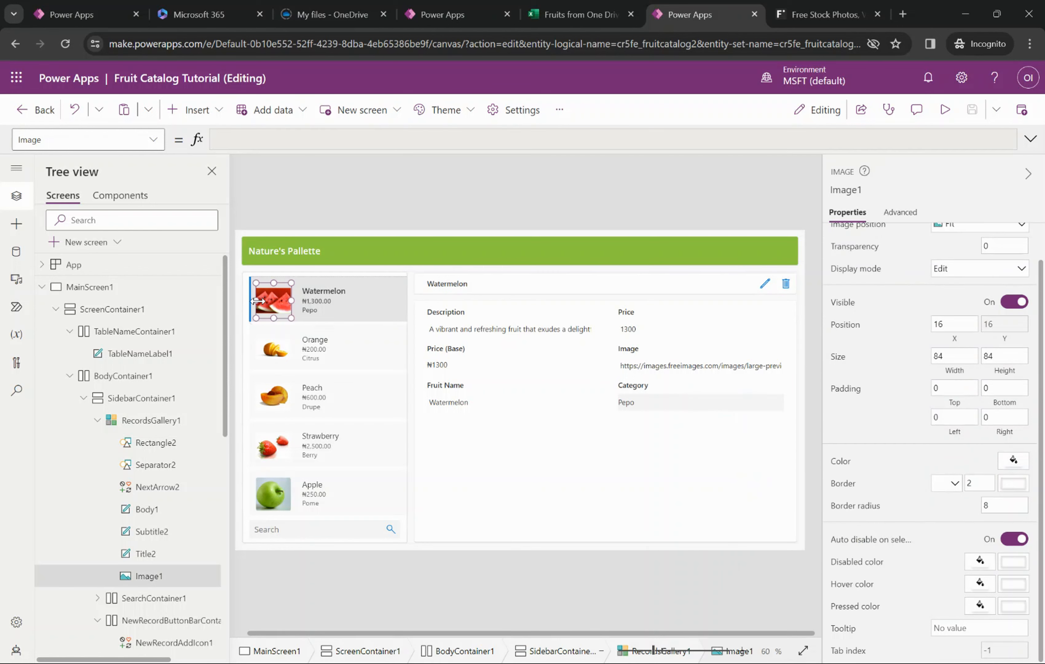
pyautogui.click(324, 306)
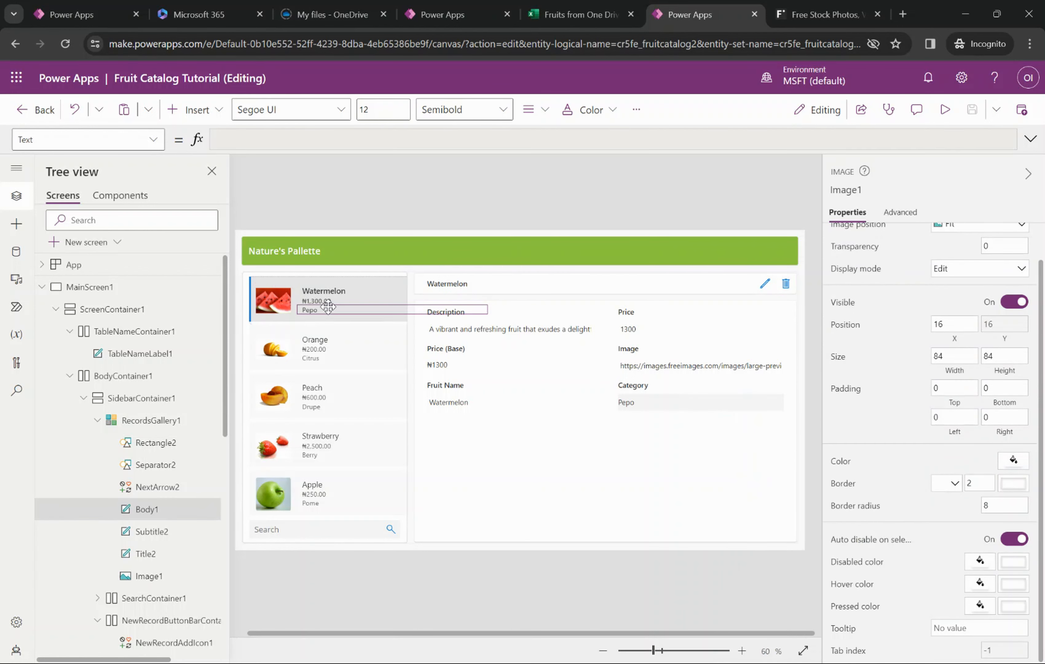
pyautogui.click(160, 422)
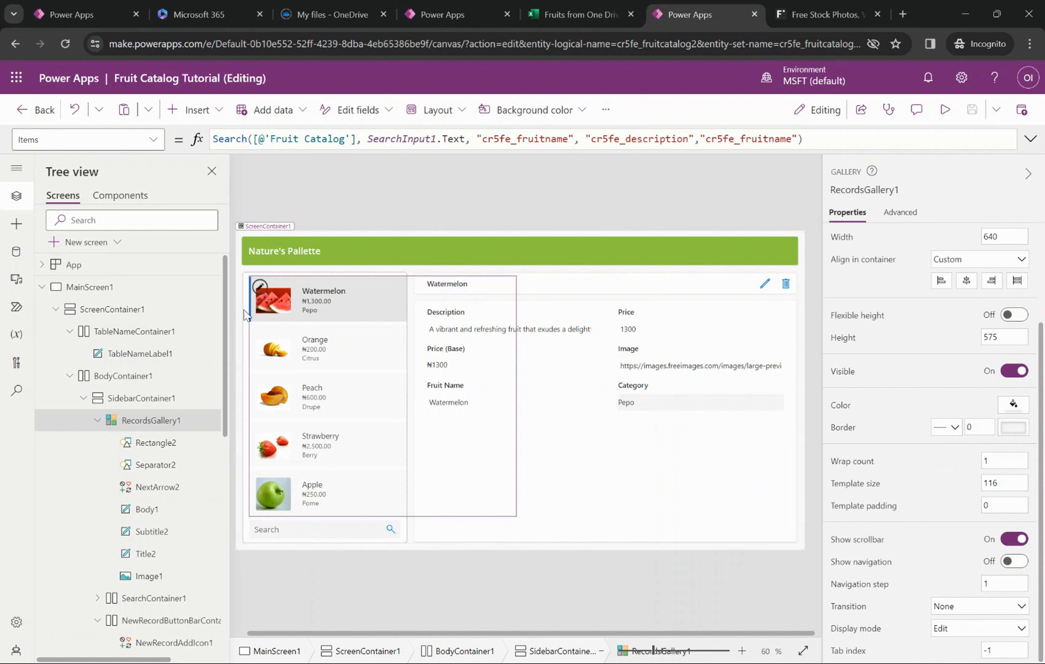
pyautogui.click(156, 442)
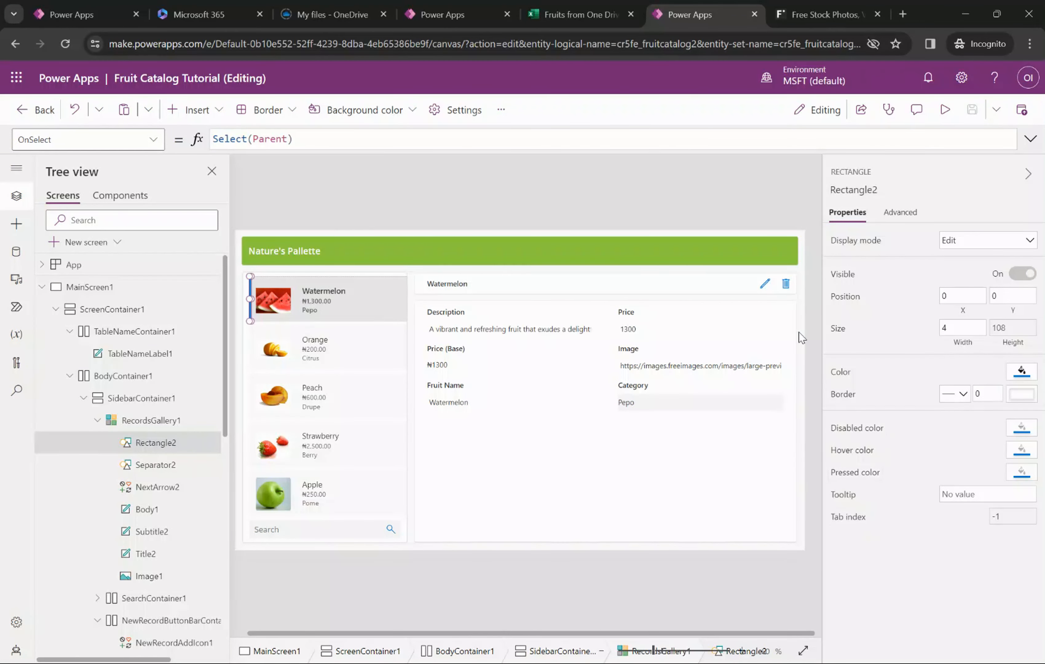
pyautogui.click(509, 194)
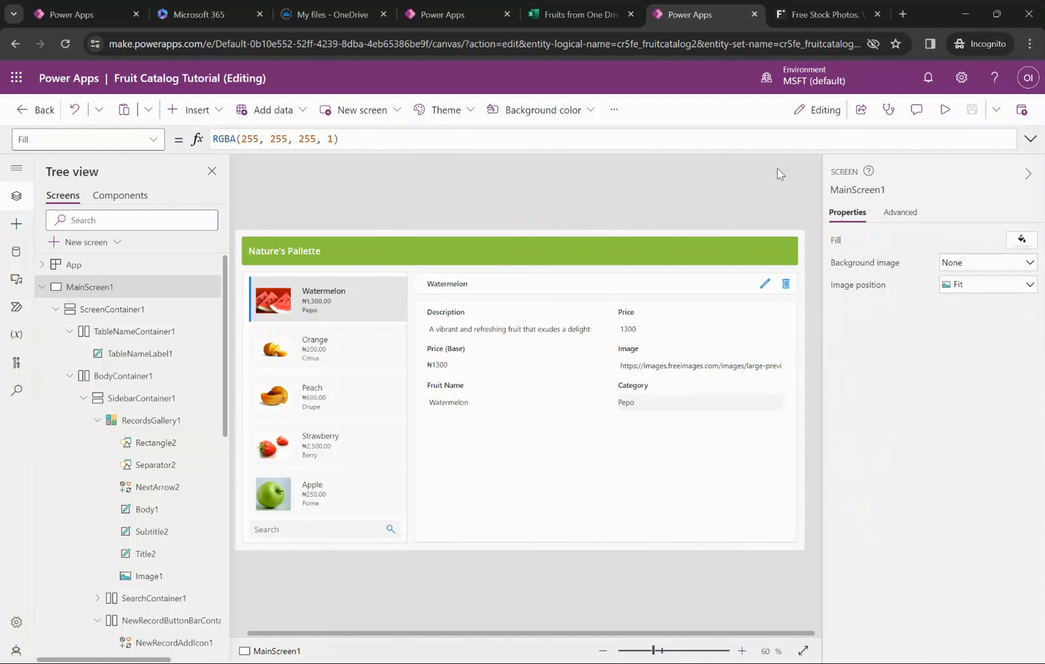
# Step: Preview the app and look through all the fruit records in the gallery
pyautogui.click(946, 117)
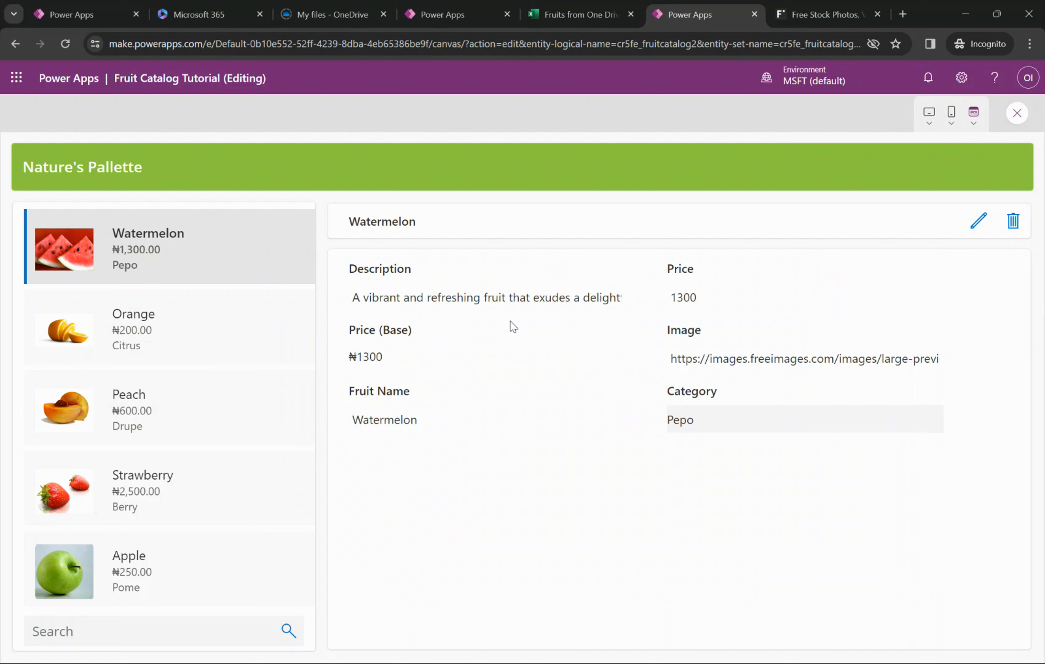
pyautogui.scroll(-5, 175, 550)
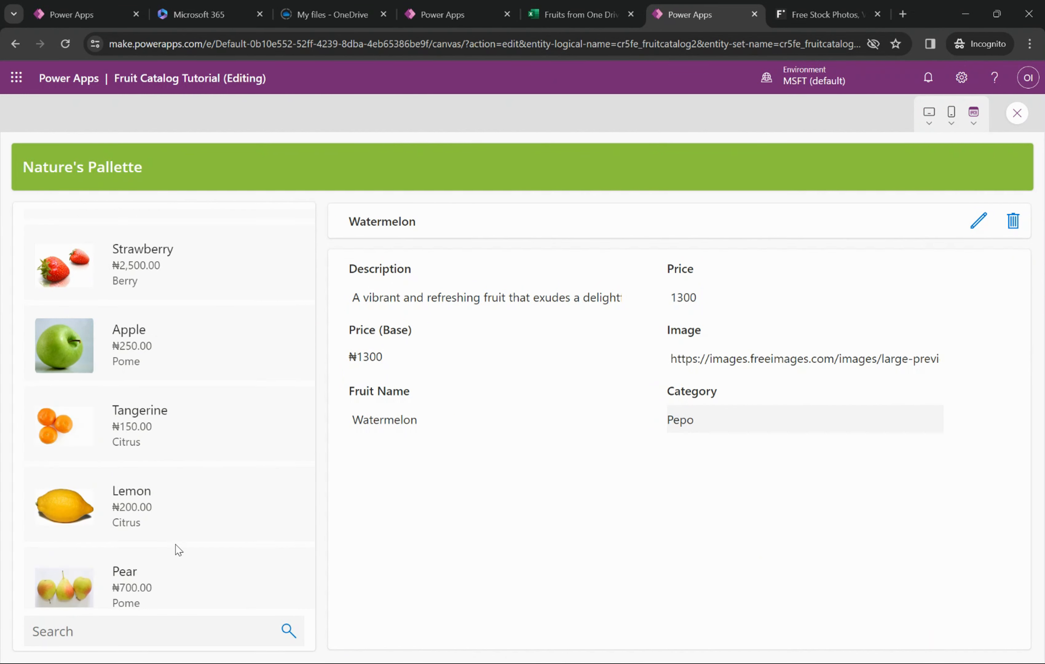
pyautogui.scroll(5, 175, 550)
pyautogui.scroll(-5, 175, 550)
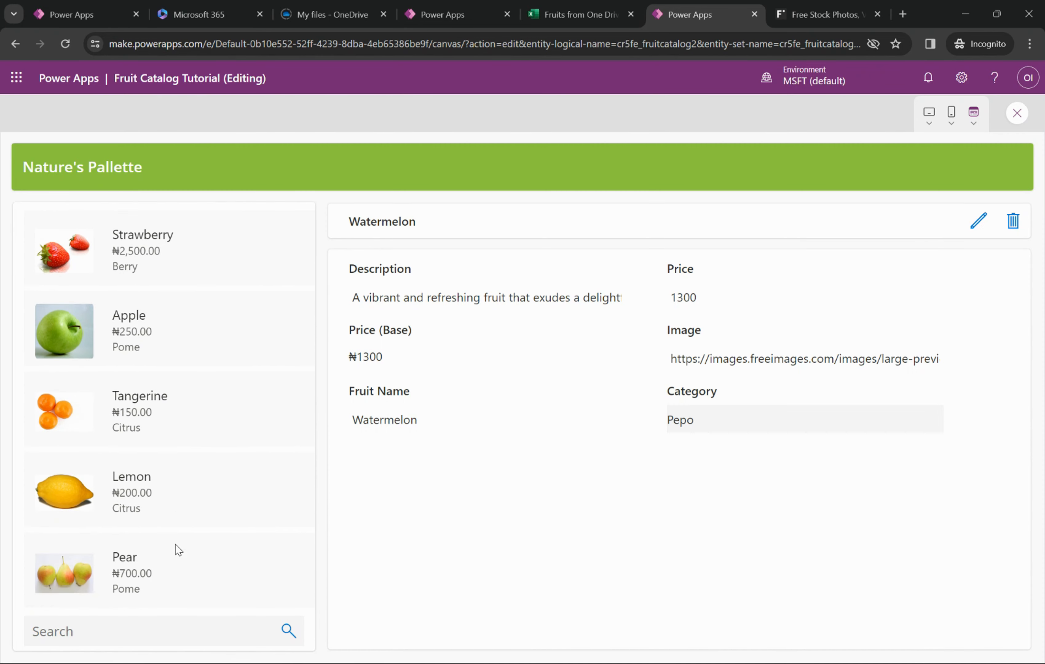
pyautogui.scroll(-4, 178, 550)
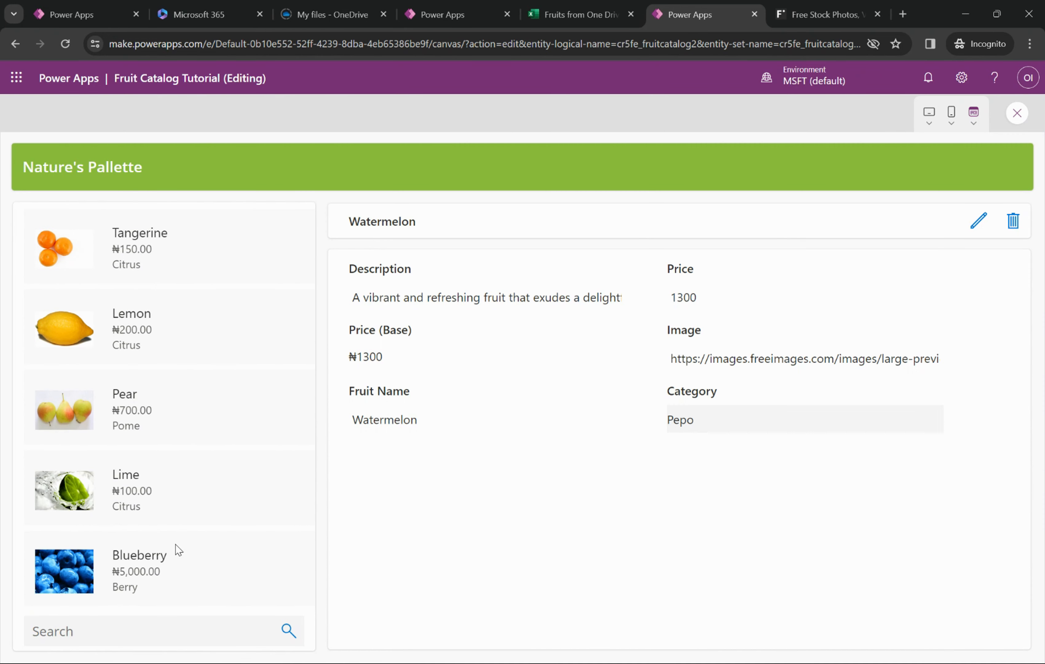
pyautogui.scroll(10, 175, 551)
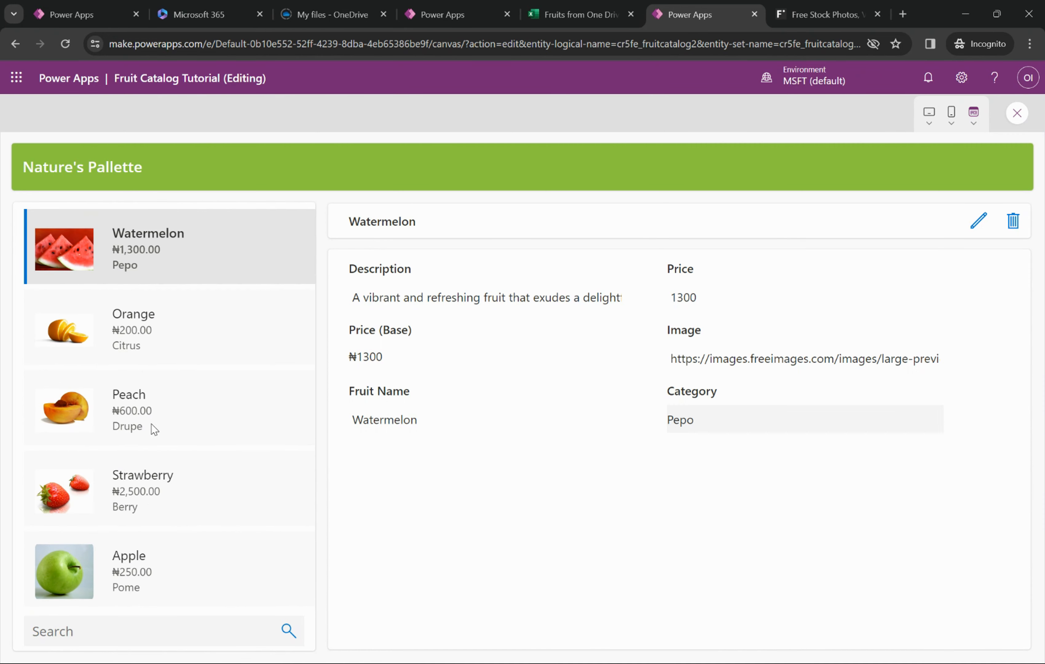
pyautogui.scroll(-3, 156, 466)
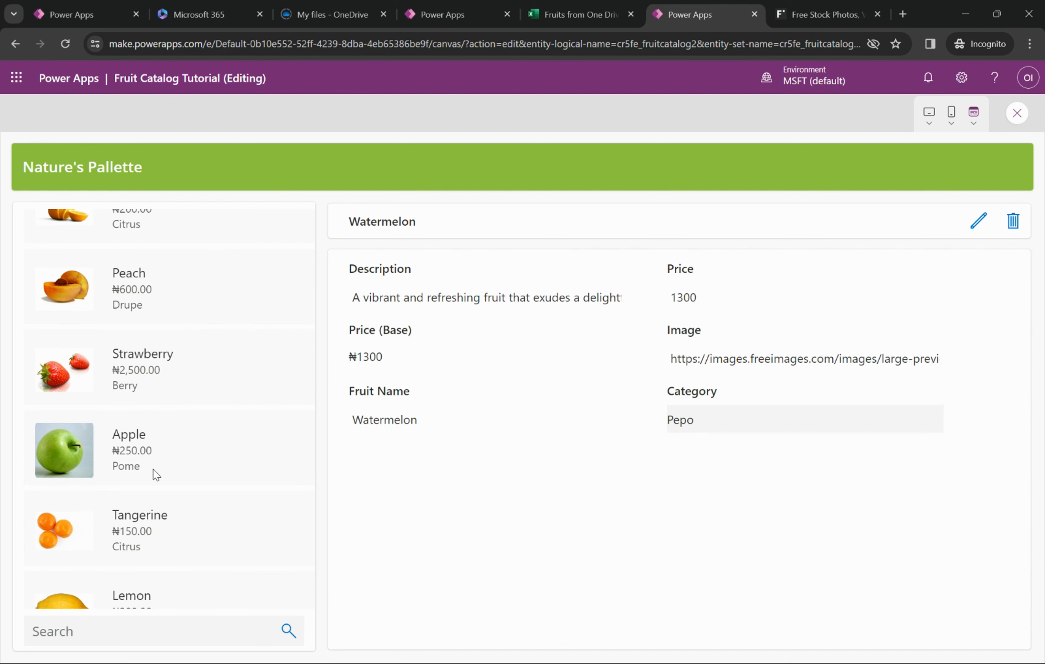
pyautogui.scroll(-7, 155, 474)
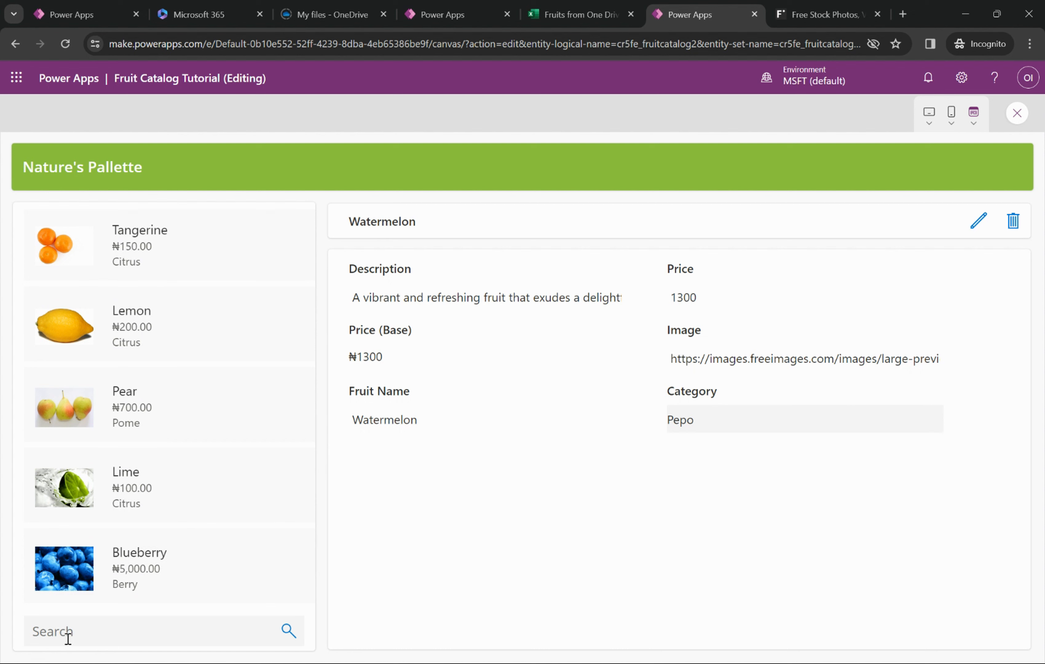
# Step: Test the gallery search with "Lim" and "Oran", and clear the search text
pyautogui.click(102, 634)
pyautogui.write('Lim')
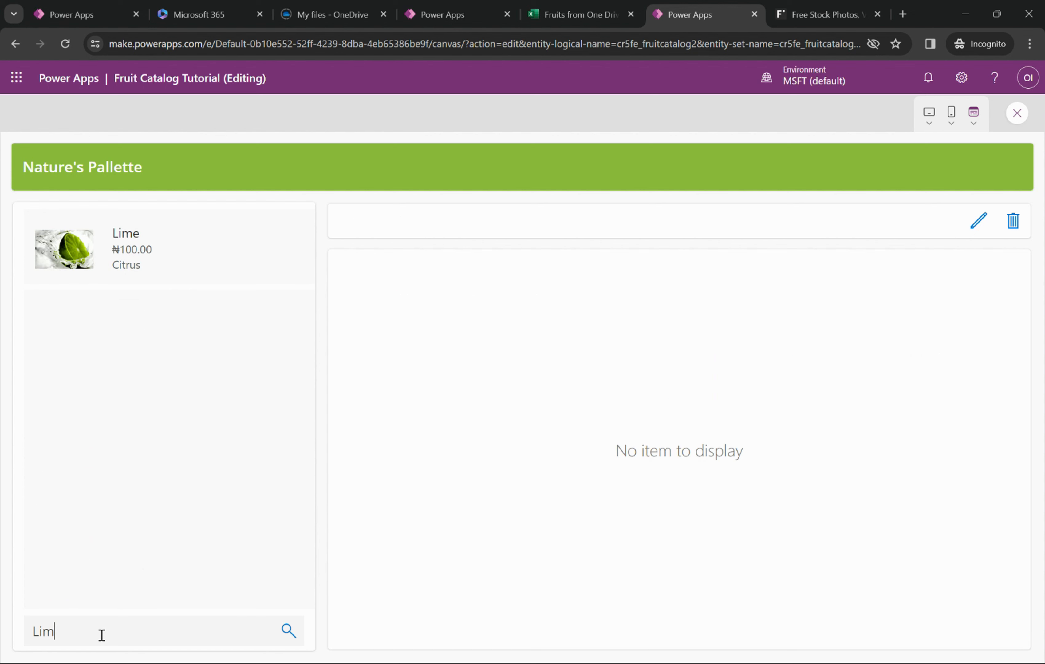
pyautogui.press('BackSpace')
pyautogui.press('BackSpace')
pyautogui.press('BackSpace')
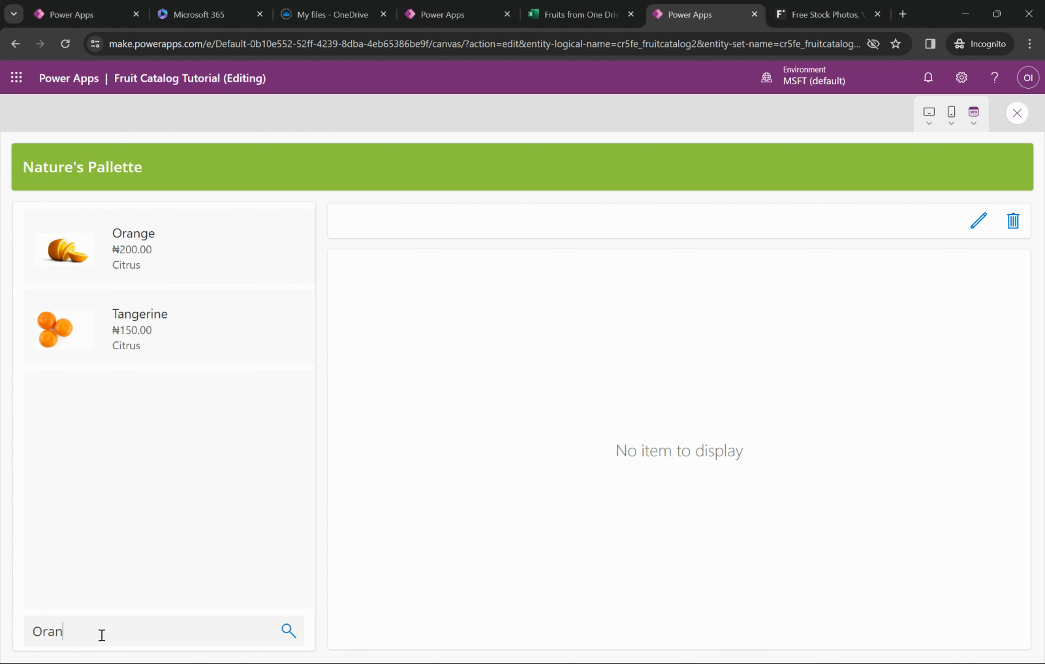
pyautogui.press('BackSpace')
pyautogui.press('BackSpace')
pyautogui.press('BackSpace')
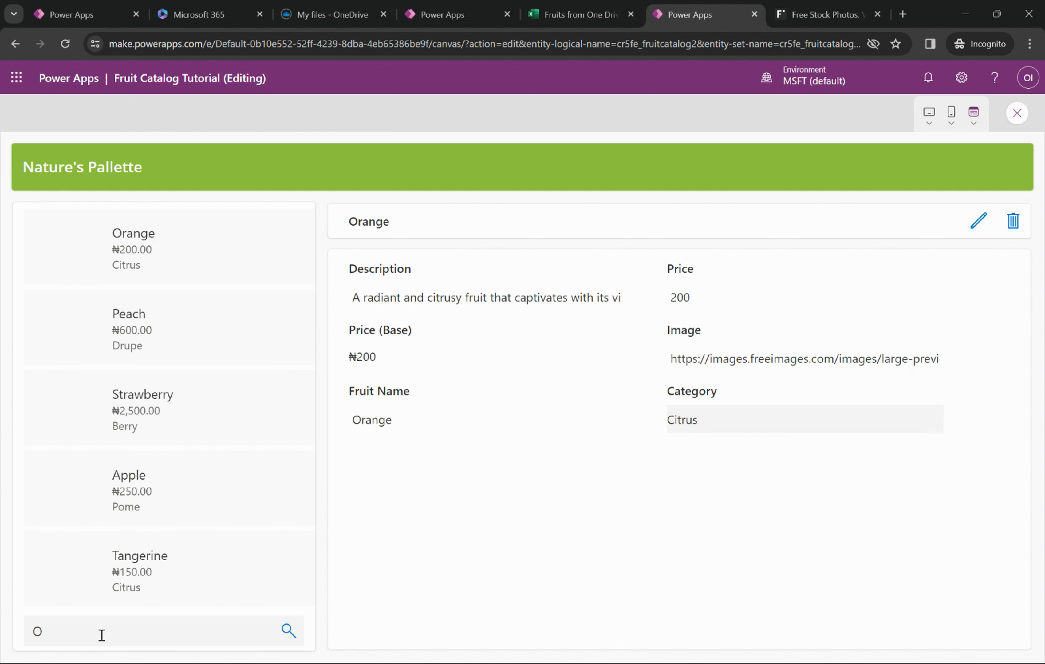
pyautogui.press('BackSpace')
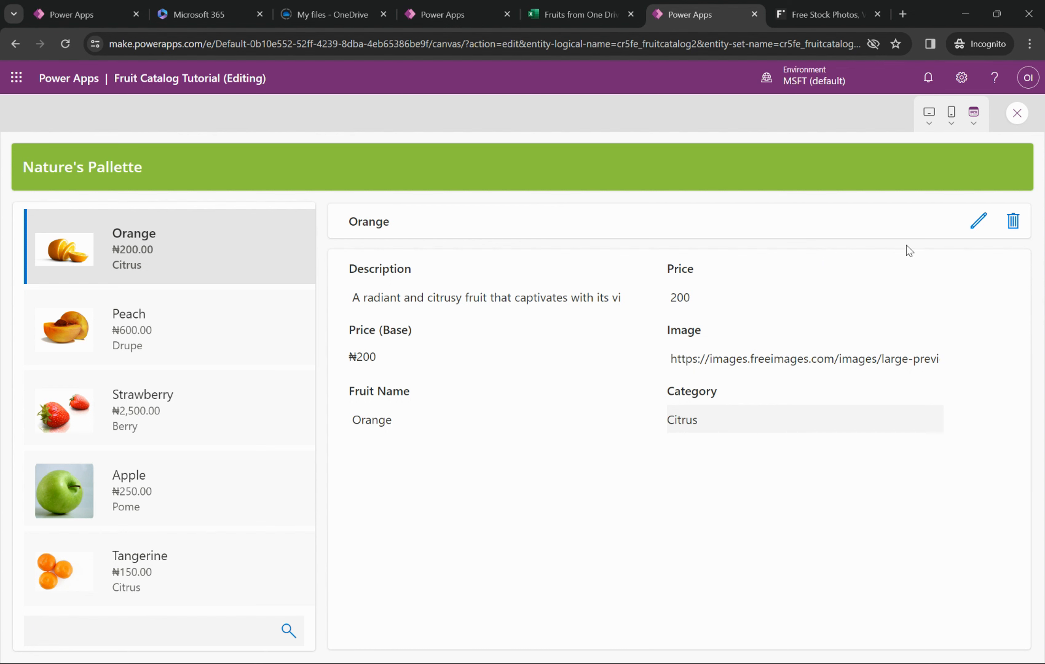
# Step: Open the Orange record for editing and replace the opening "A" of its description with "The"
pyautogui.click(978, 224)
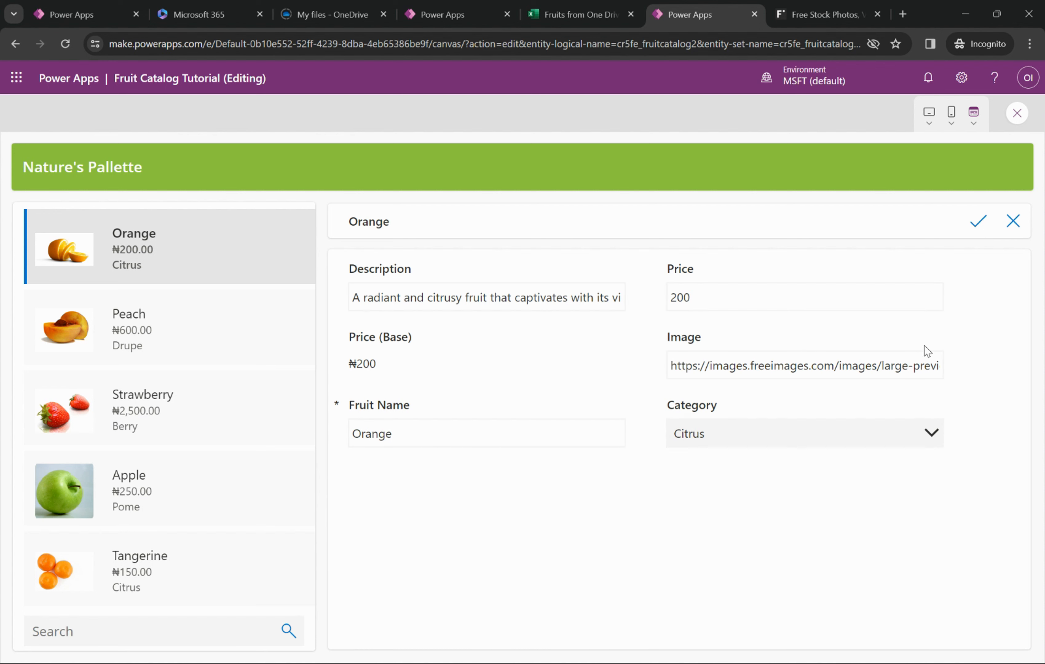
pyautogui.click(518, 300)
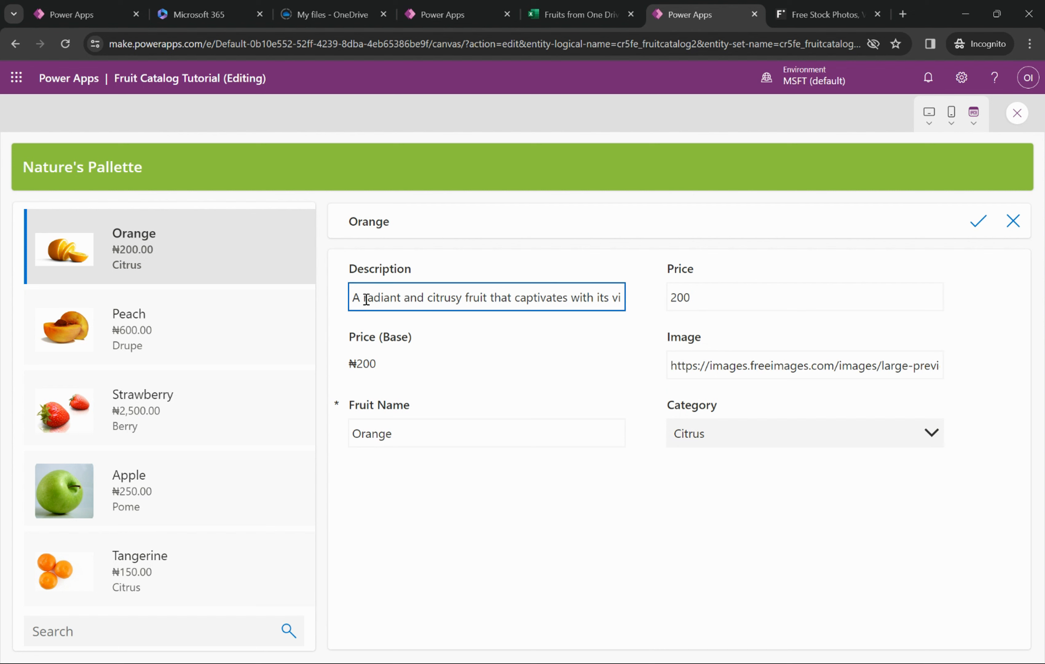
pyautogui.moveTo(364, 299); pyautogui.dragTo(348, 300)
pyautogui.write('T')
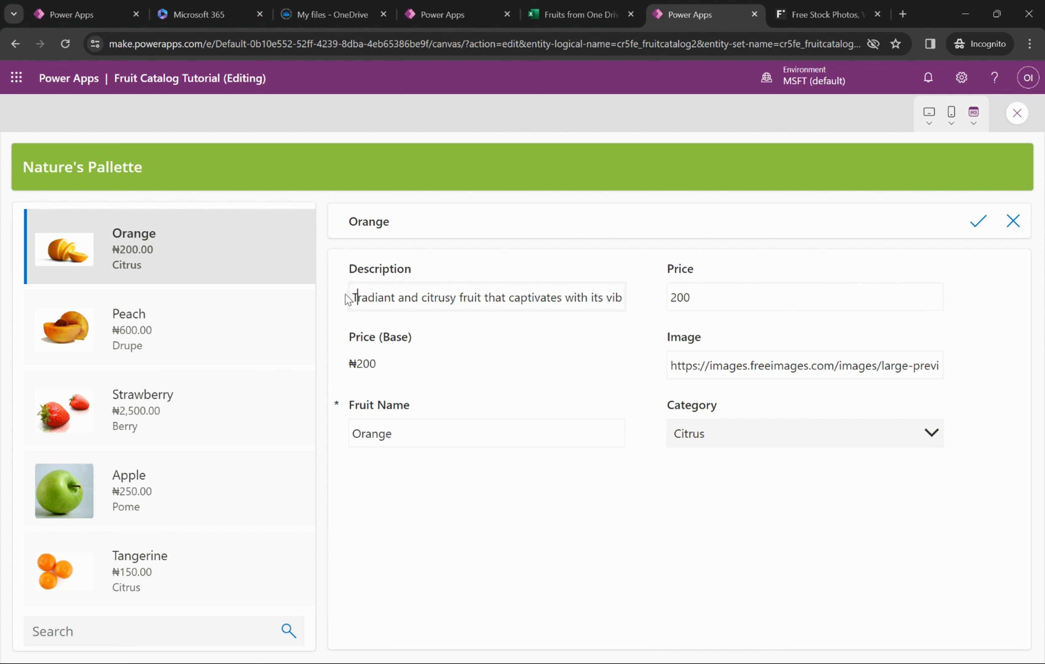
pyautogui.write('he')
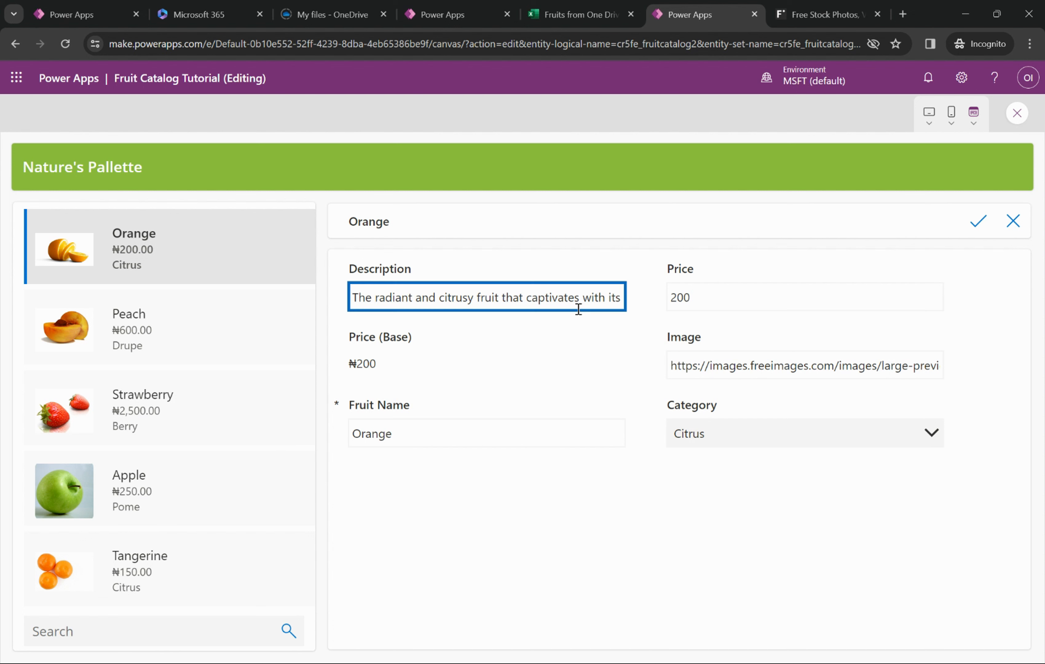
# Step: Set the Orange record's price to 500 and its category to Drupe, and save the record
pyautogui.click(669, 299)
pyautogui.moveTo(674, 299); pyautogui.dragTo(668, 303)
pyautogui.write('5')
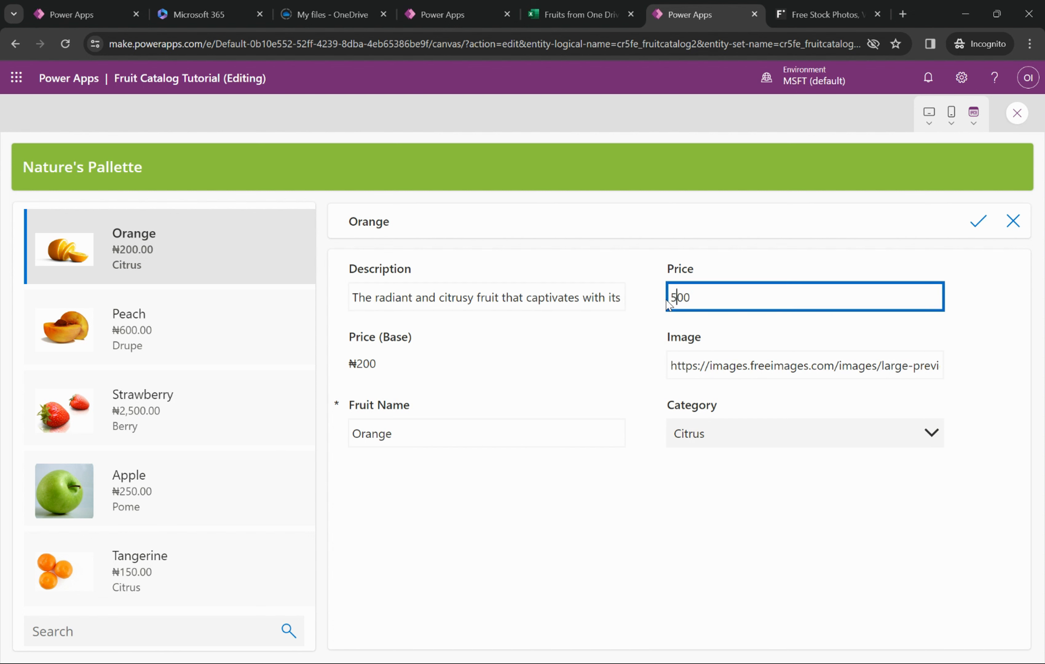
pyautogui.click(786, 438)
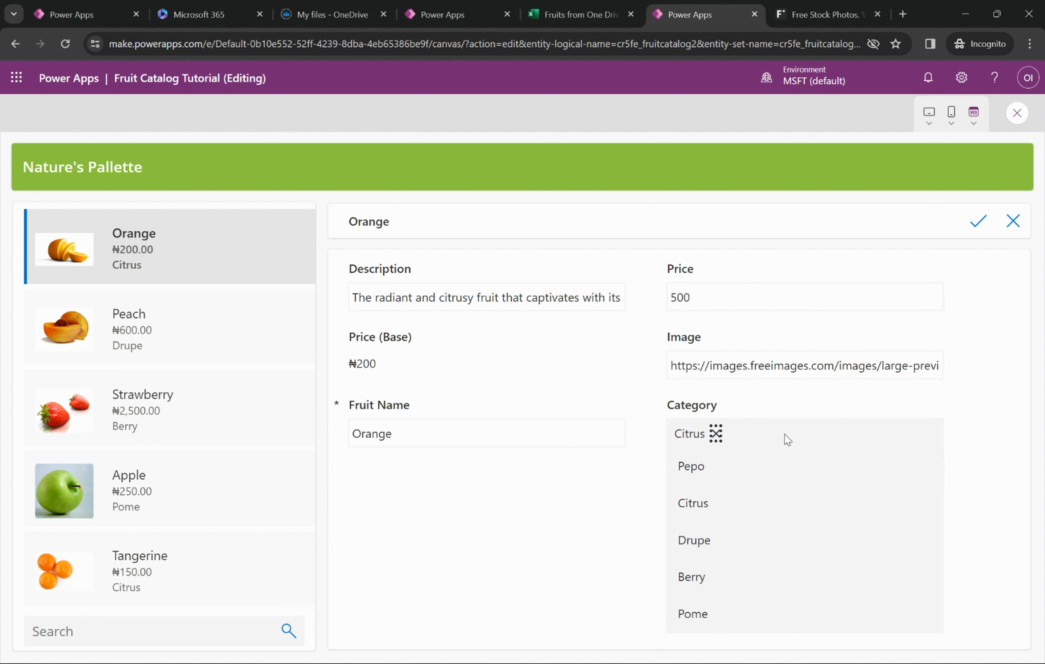
pyautogui.click(698, 544)
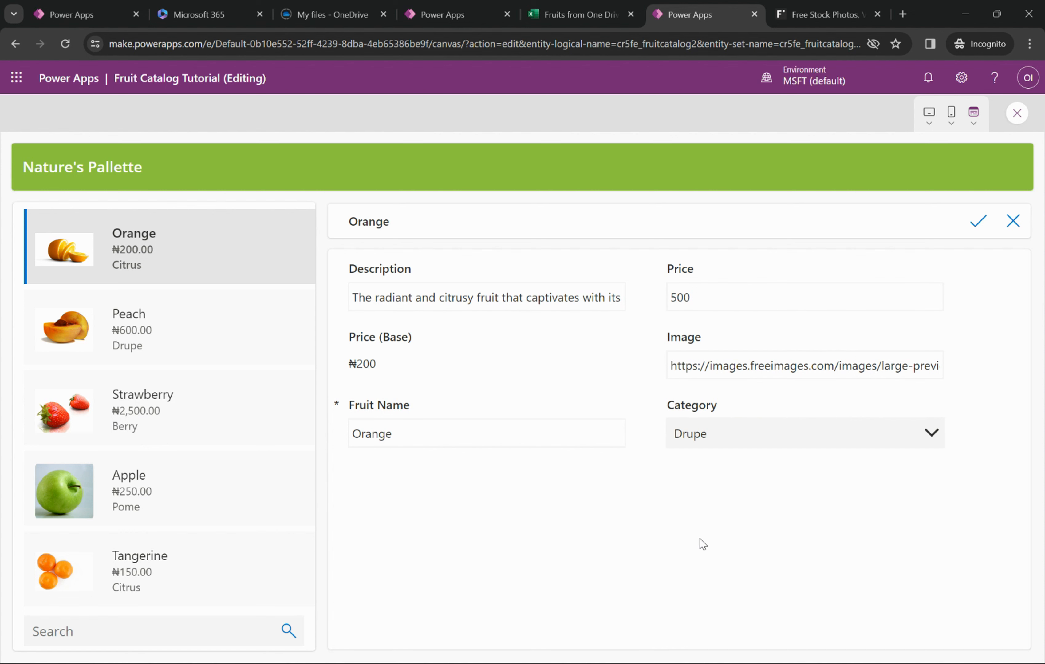
pyautogui.click(981, 223)
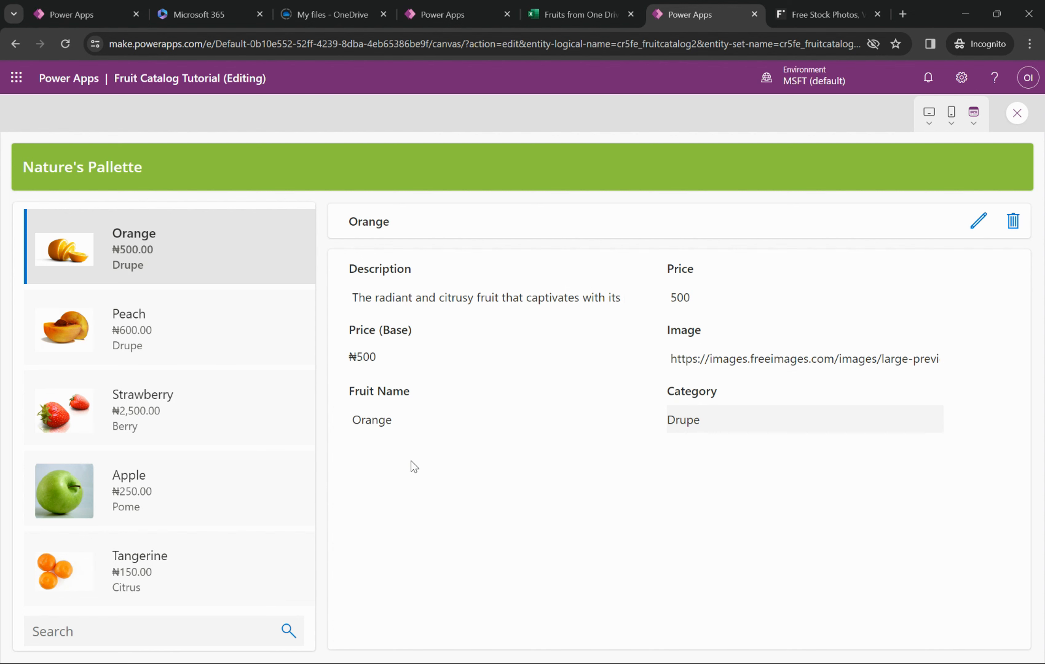
# Step: Display the Watermelon record's details and look through the rest of the fruit gallery
pyautogui.scroll(-5, 191, 473)
pyautogui.scroll(6, 191, 473)
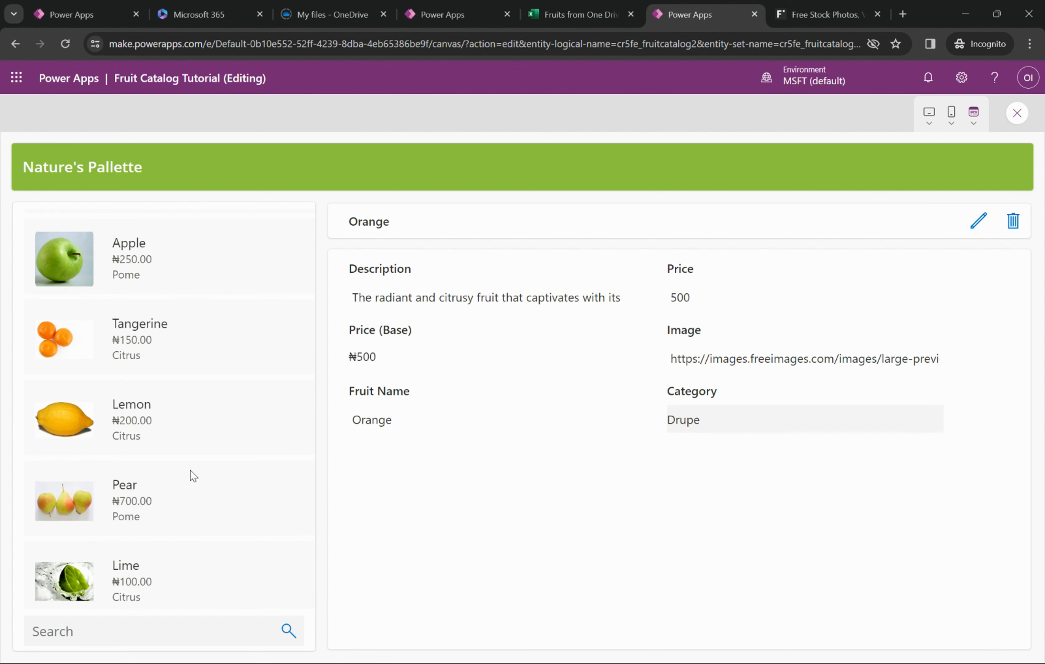
pyautogui.click(212, 248)
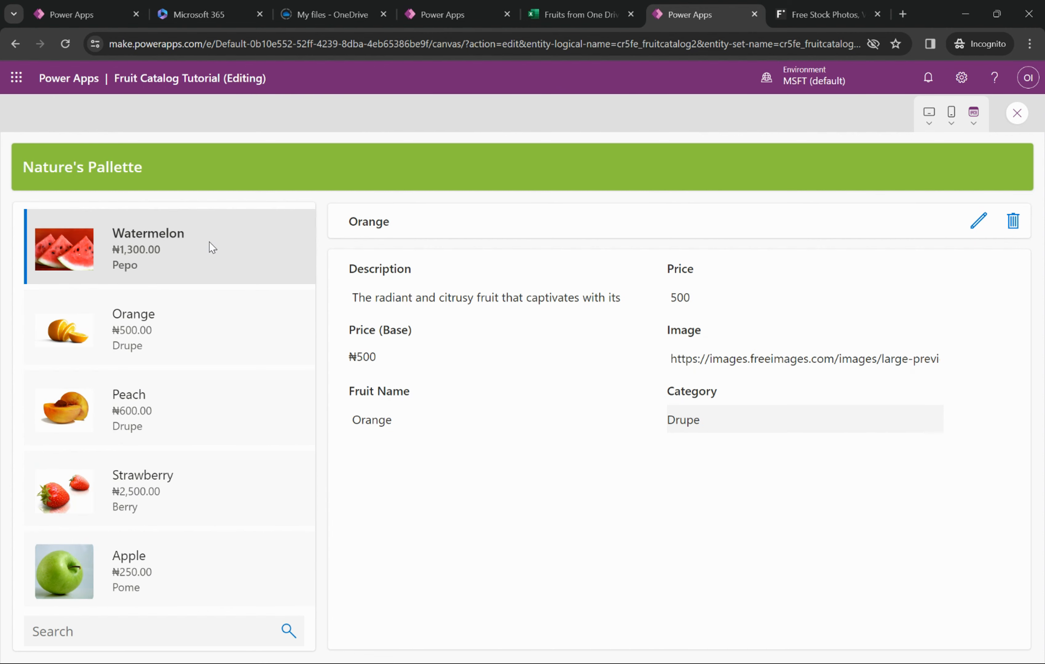
pyautogui.scroll(-5, 177, 555)
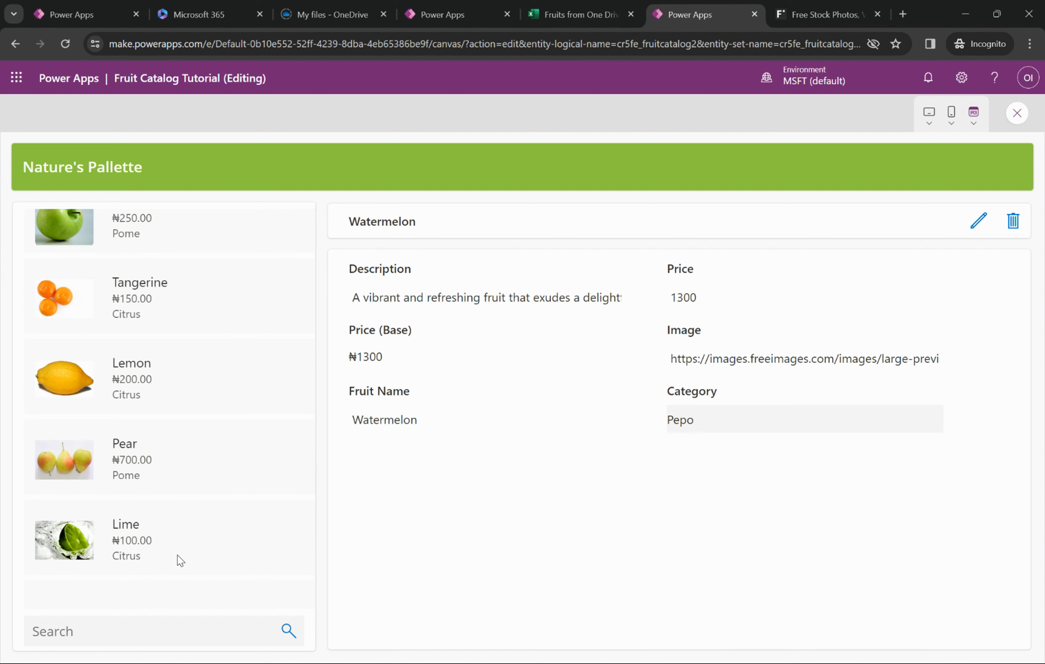
pyautogui.scroll(-1, 178, 555)
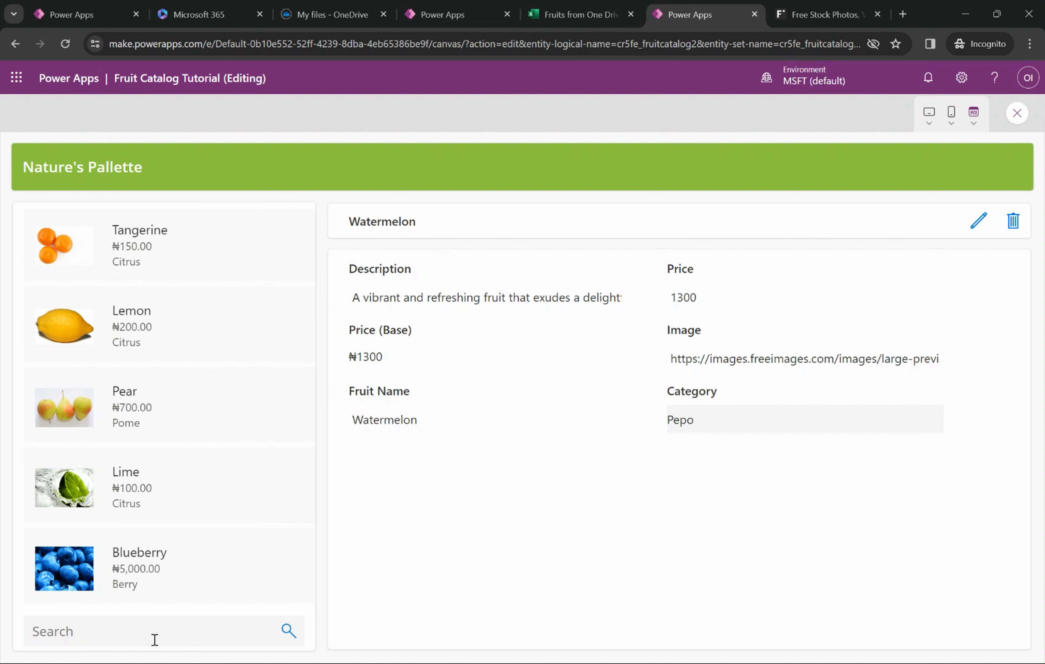
# Step: Close the app preview and turn on flexible height for RecordsGallery1 in the sidebar container
pyautogui.click(1021, 124)
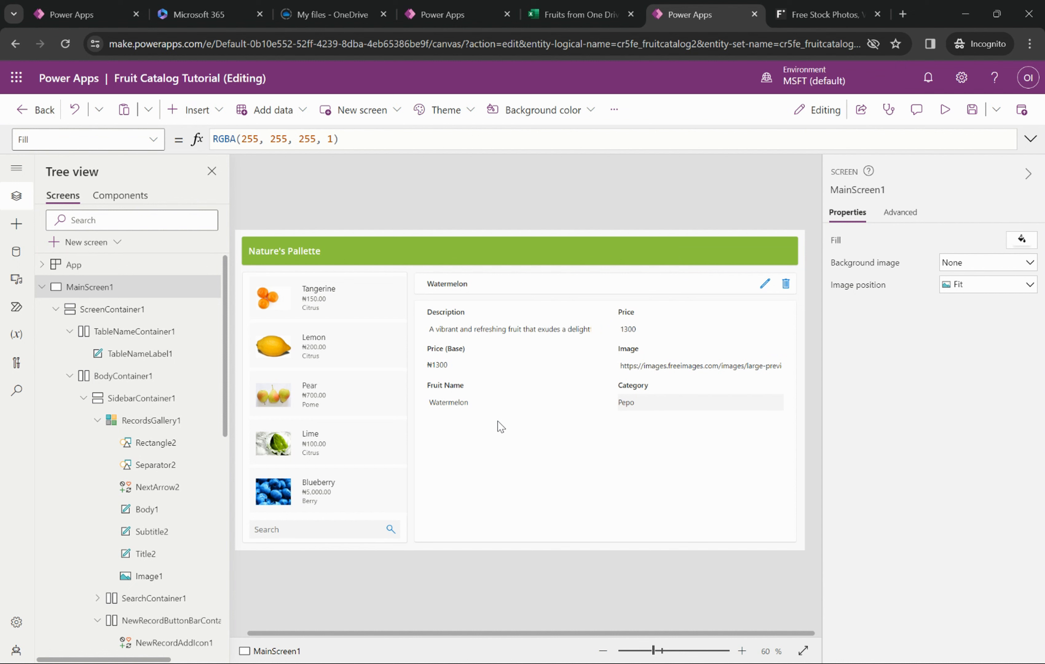
pyautogui.click(415, 444)
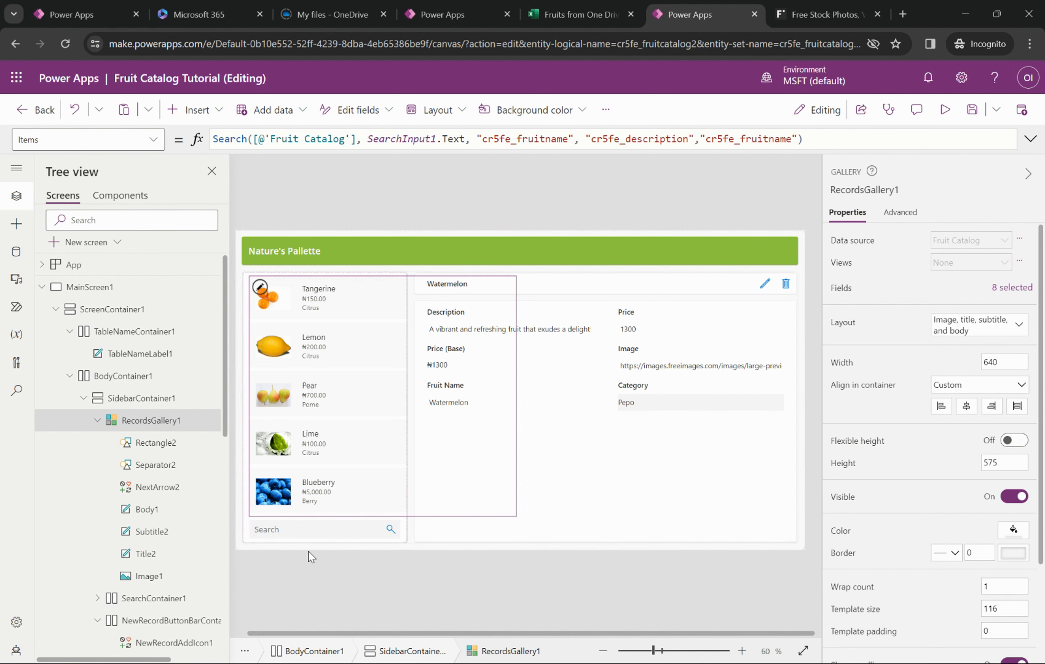
pyautogui.click(163, 624)
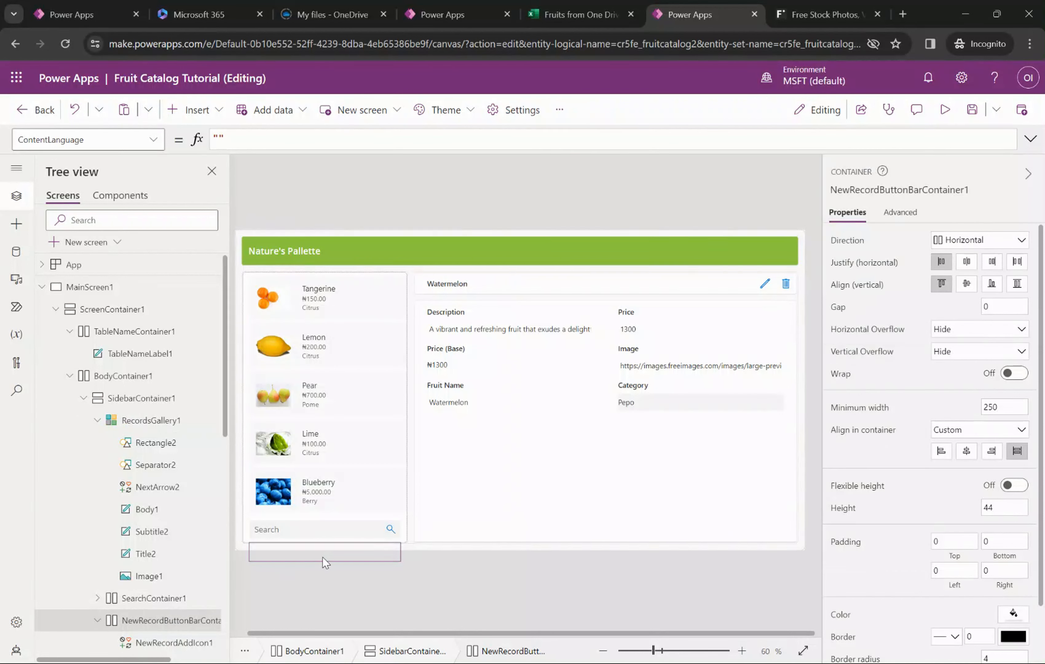
pyautogui.click(167, 423)
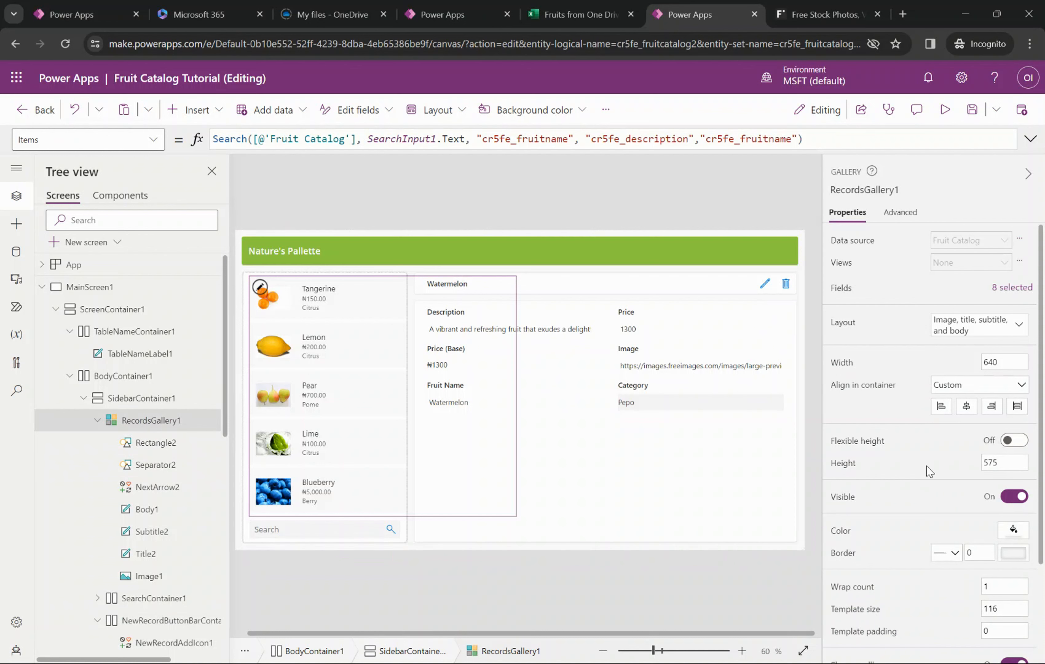
pyautogui.scroll(-1, 918, 522)
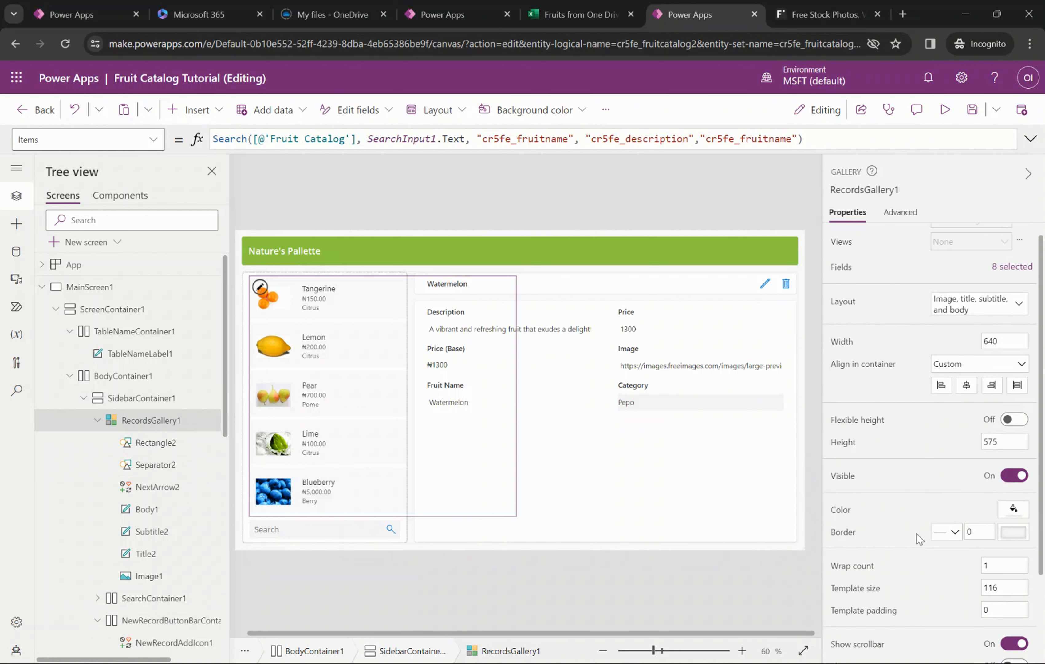
pyautogui.scroll(-1, 919, 539)
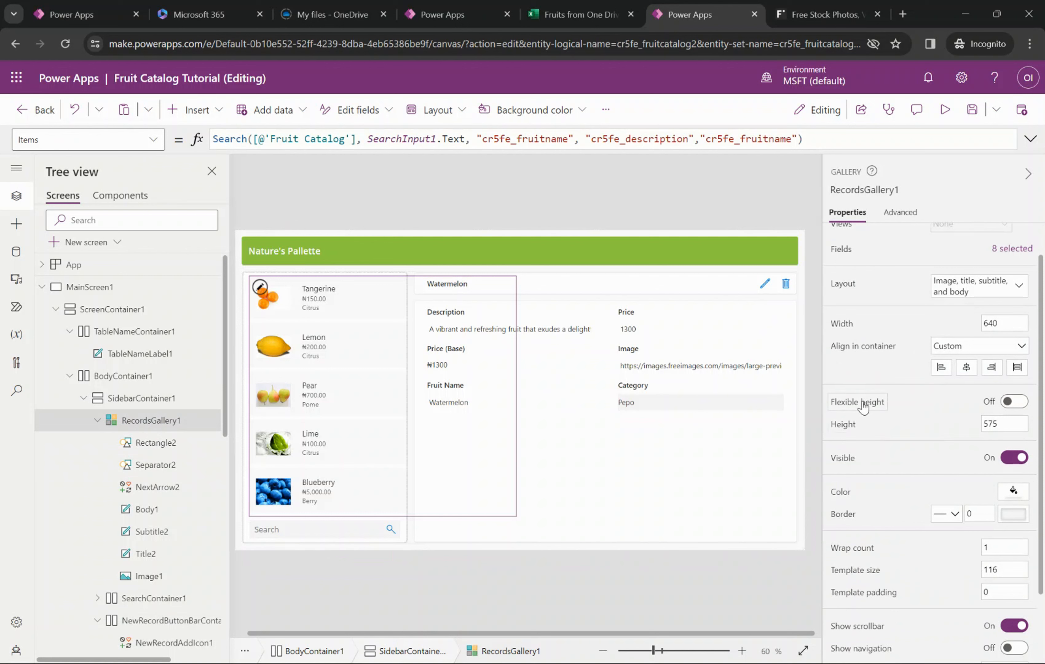
pyautogui.click(1022, 405)
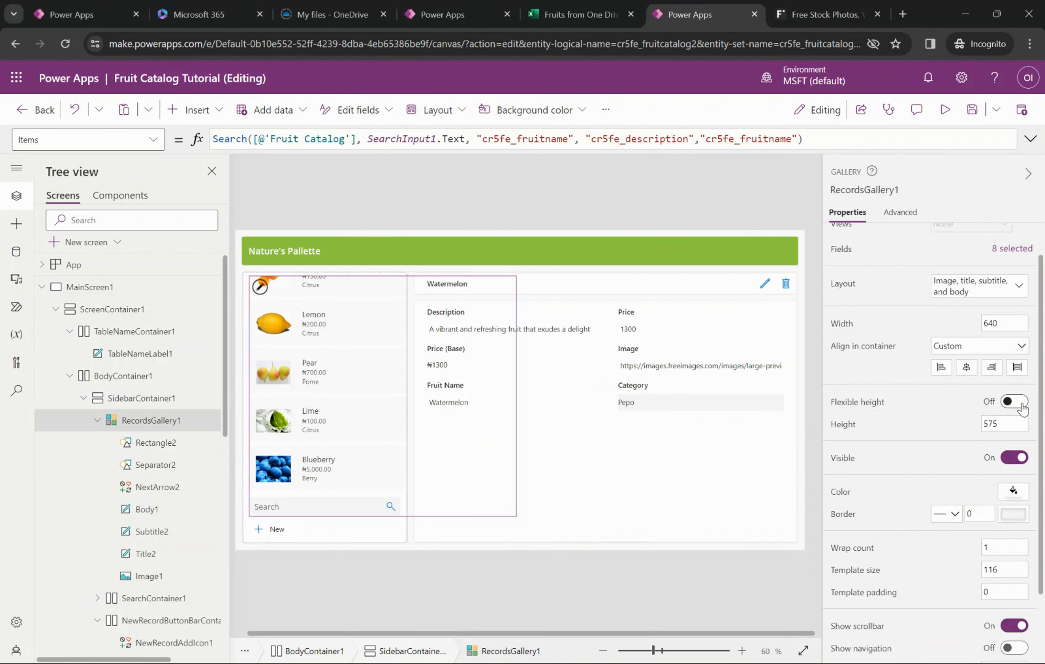
pyautogui.click(1018, 401)
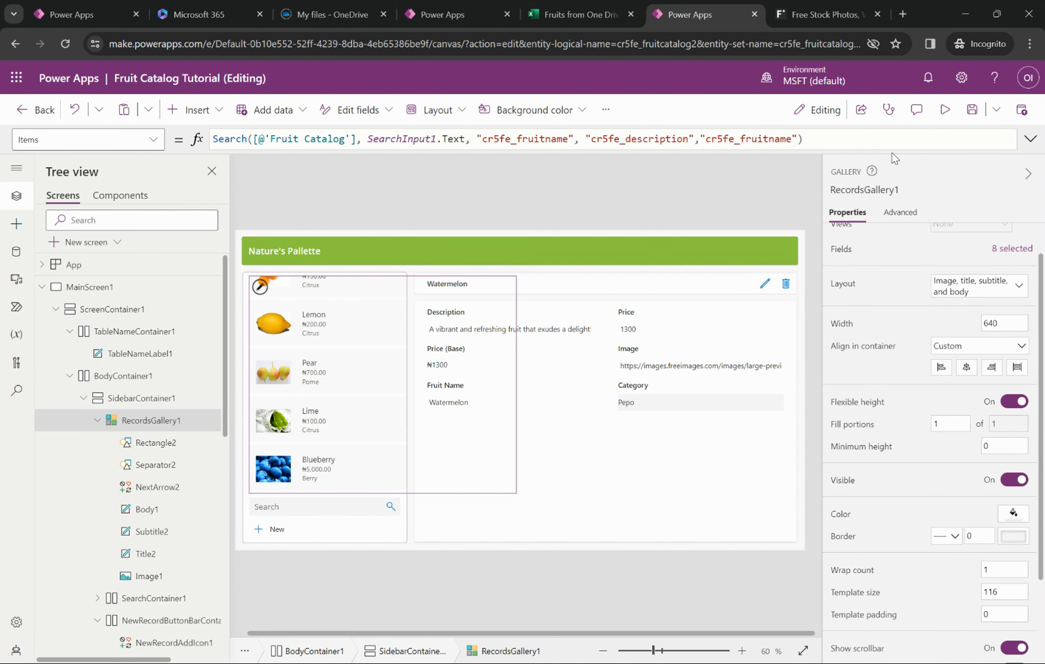
# Step: Save the app, preview it, and start a new fruit record
pyautogui.click(971, 115)
pyautogui.click(946, 109)
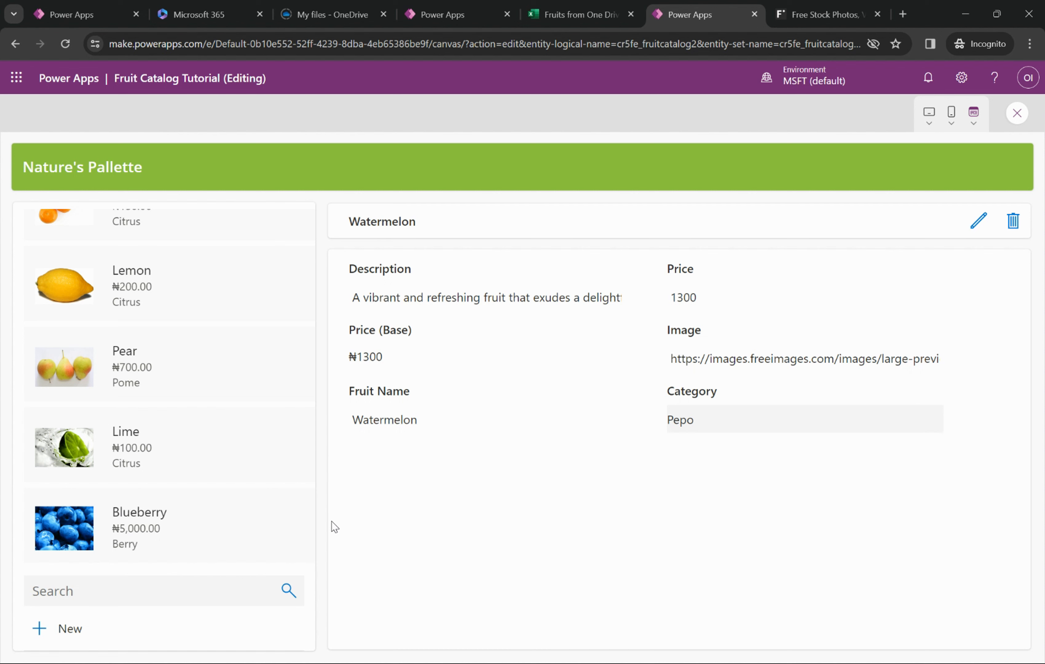
pyautogui.click(41, 632)
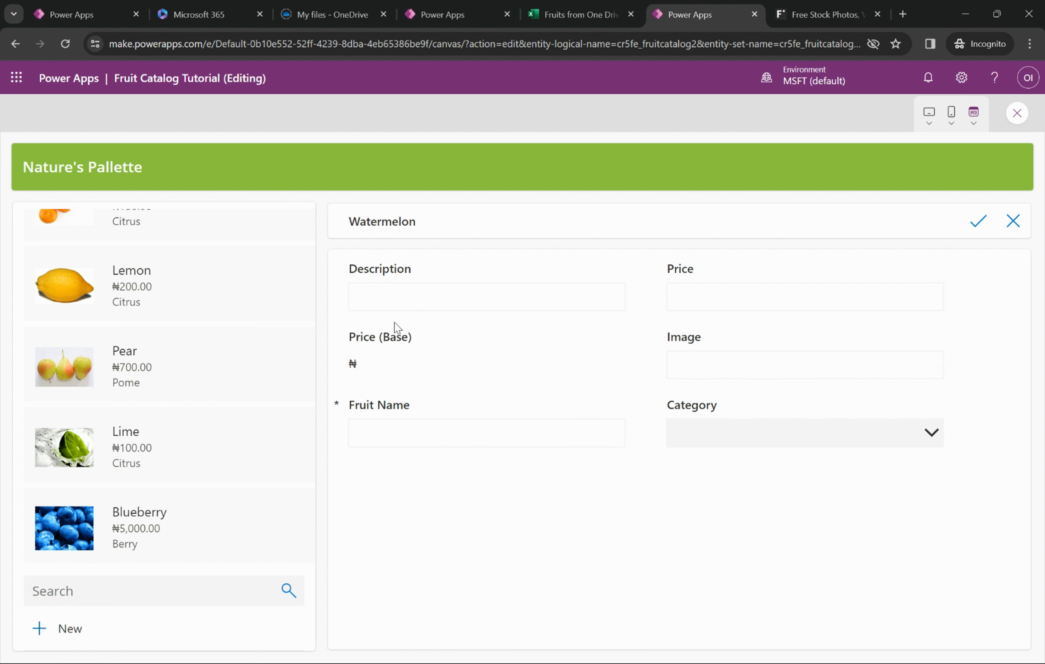
# Step: Enter Clementine as the new record's fruit name, "A really tasty fruit" as its description, and 350 as its price
pyautogui.click(436, 301)
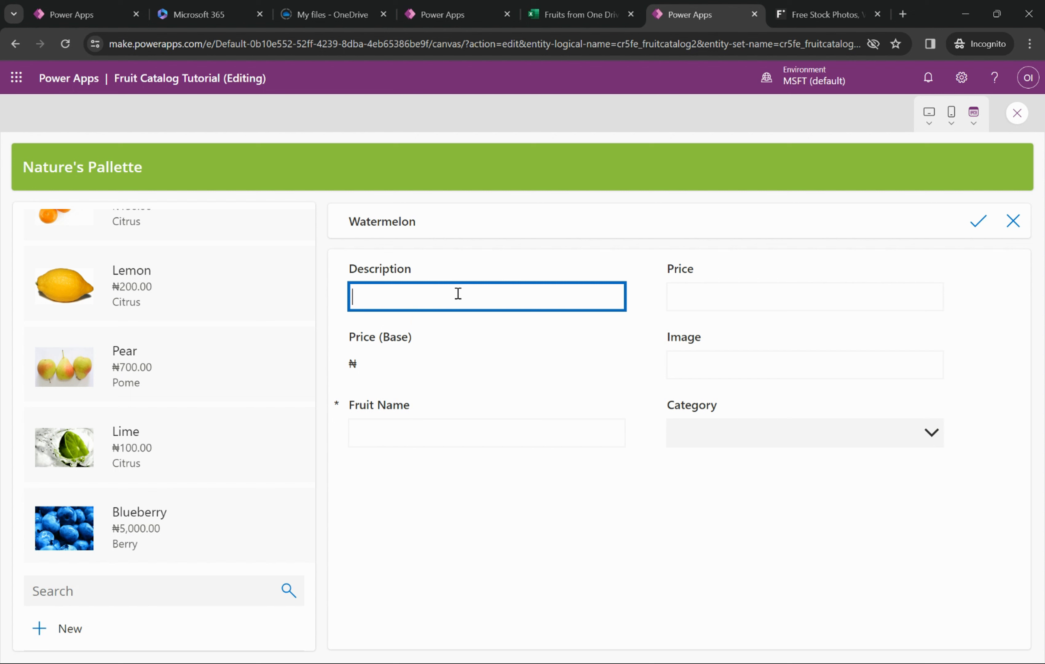
pyautogui.click(423, 439)
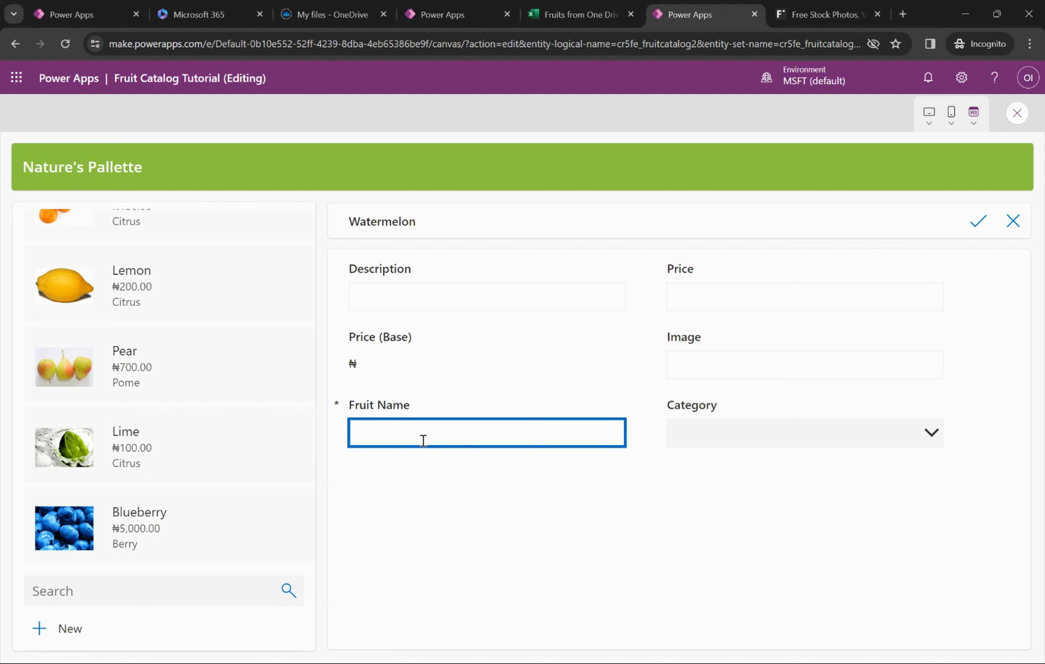
pyautogui.write('Clementine')
pyautogui.click(474, 298)
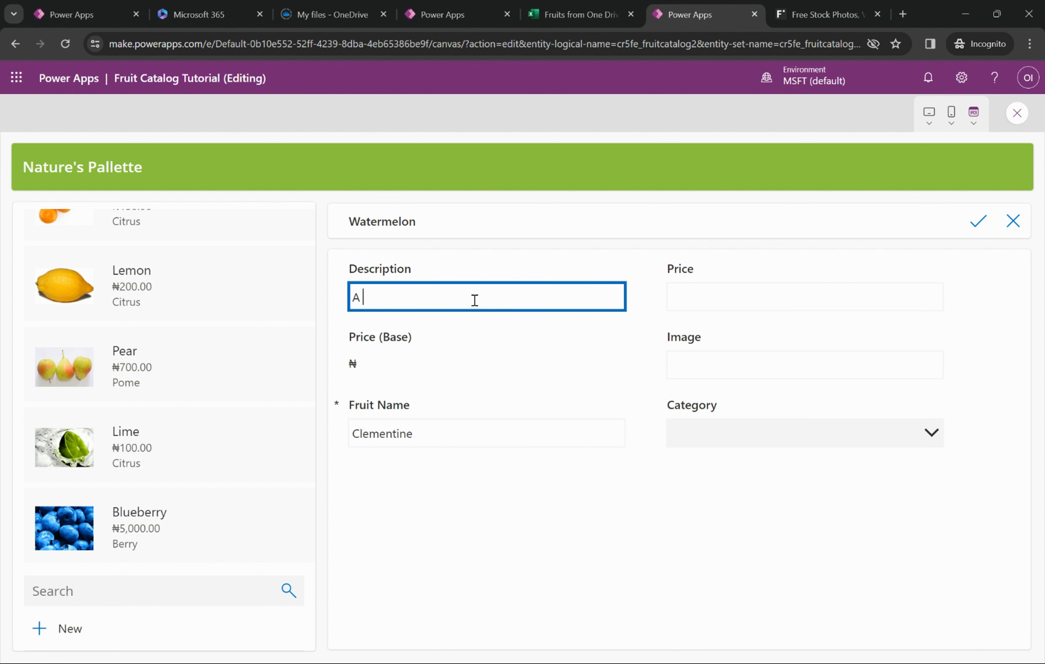
pyautogui.write('A really tasty fruit')
pyautogui.click(733, 301)
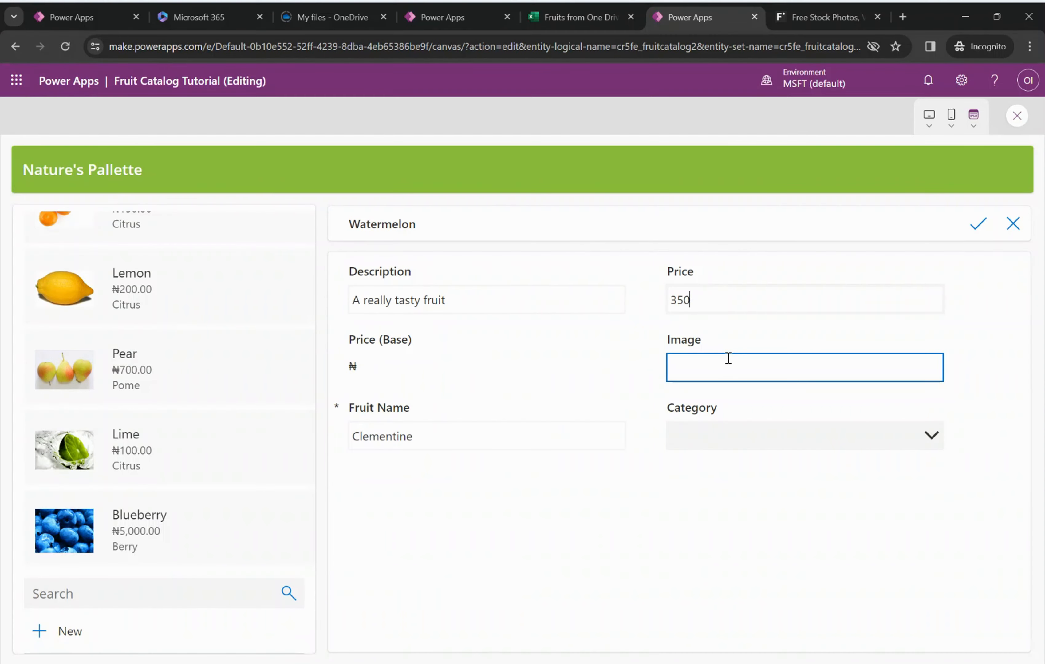
# Step: Switch to the FreeImages site, search for "clementine" photos, and look through the results
pyautogui.click(823, 15)
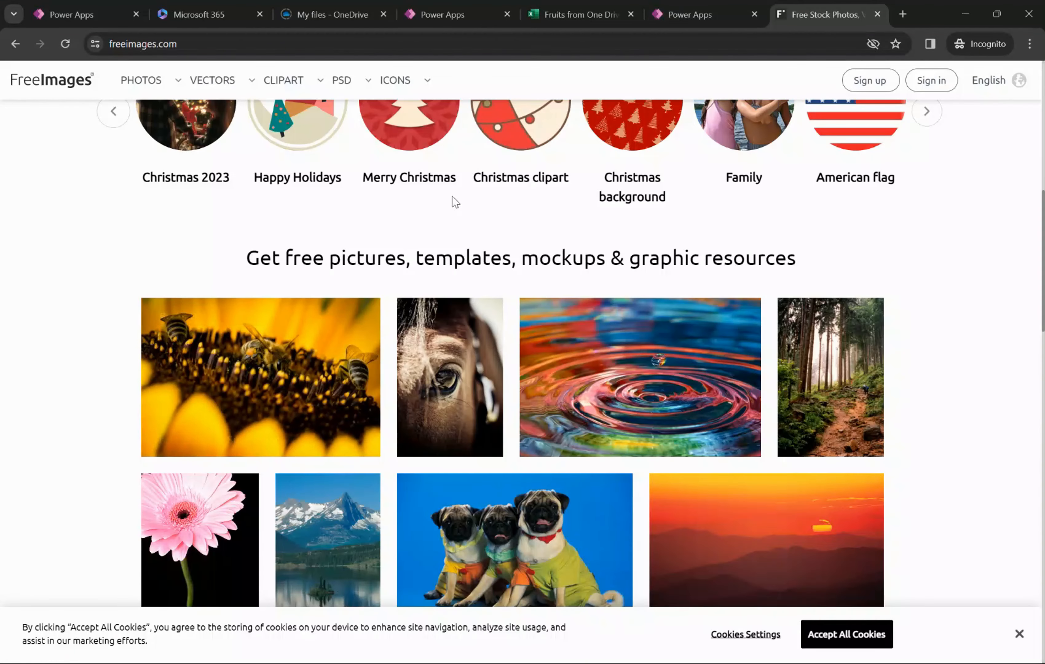
pyautogui.scroll(10, 478, 240)
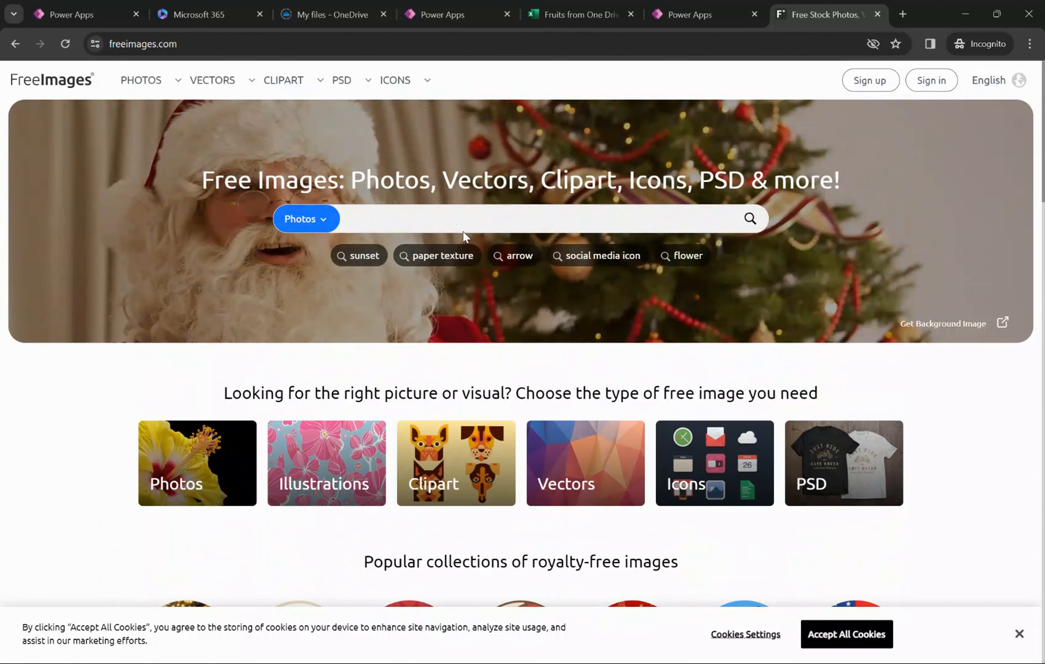
pyautogui.click(422, 215)
pyautogui.write('clementine')
pyautogui.press('Return')
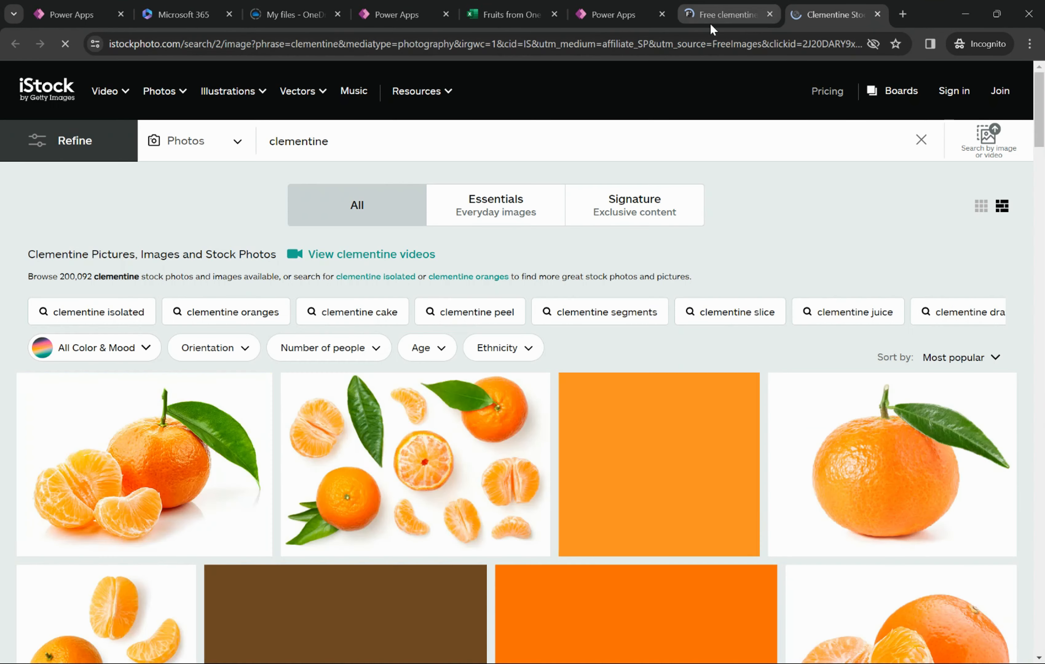
pyautogui.click(710, 22)
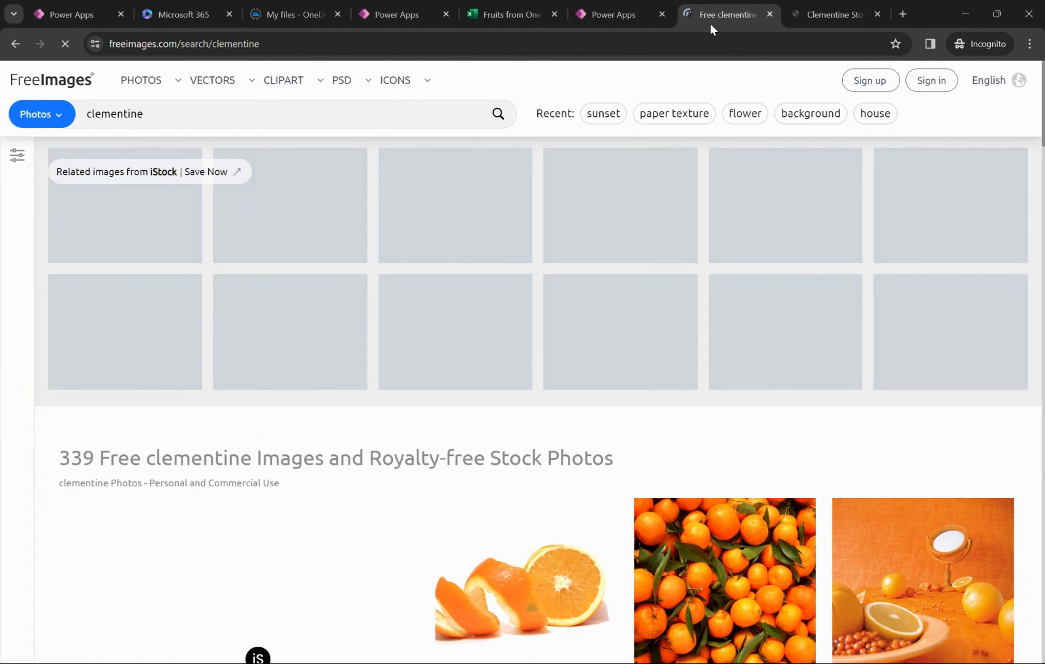
pyautogui.scroll(-5, 544, 532)
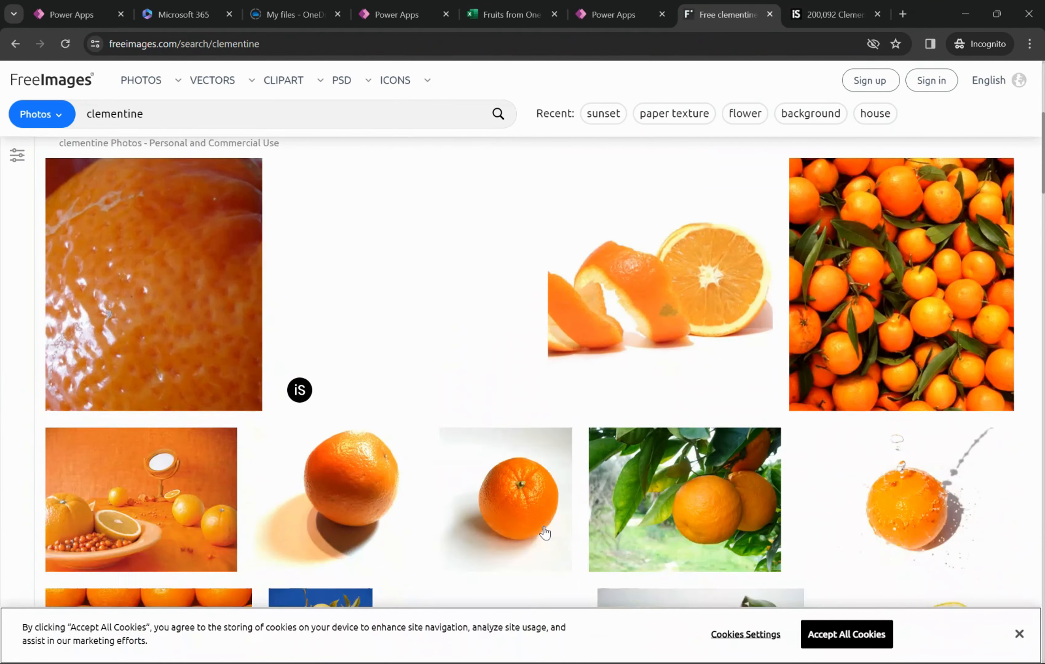
pyautogui.scroll(3, 544, 532)
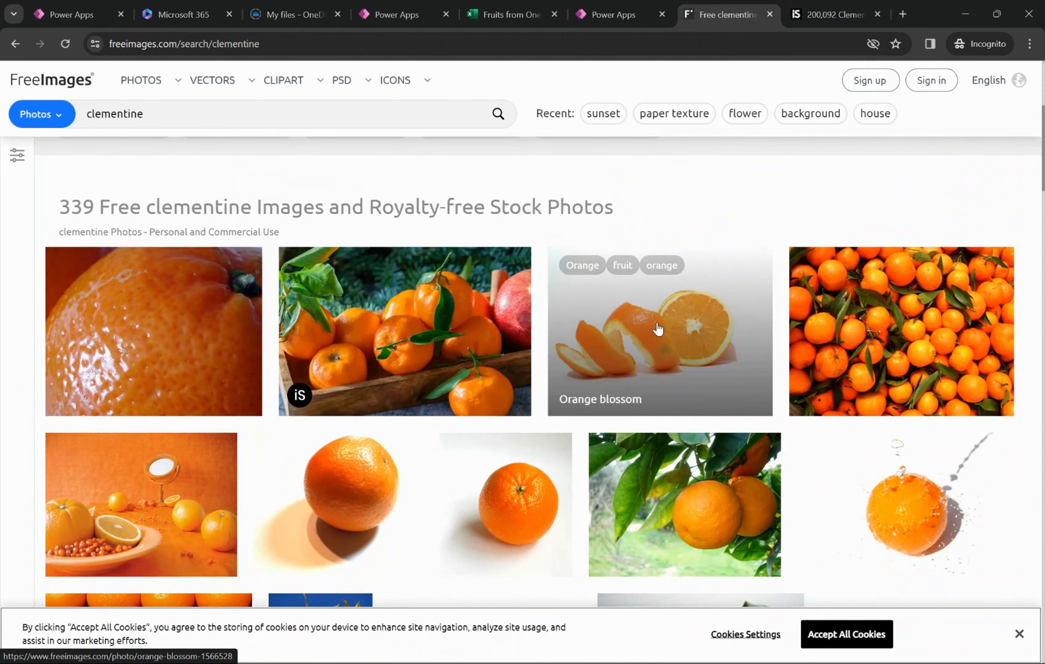
# Step: Copy the image address of the orange with splashing water and paste it as the Clementine record's image in Power Apps
pyautogui.rightClick(657, 326)
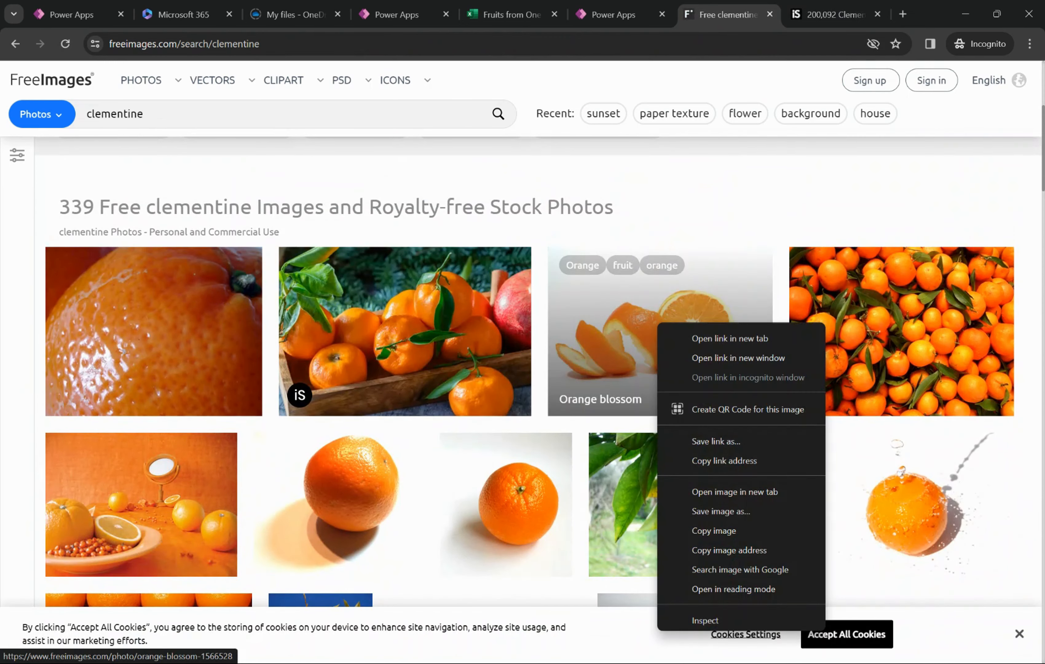
pyautogui.click(918, 473)
pyautogui.rightClick(918, 508)
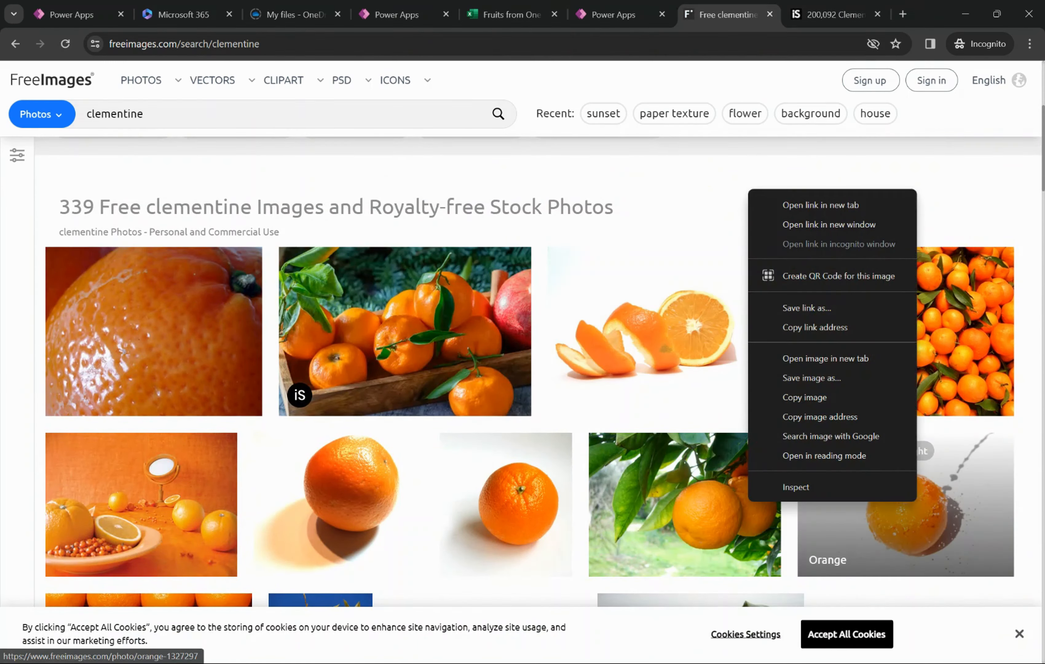
pyautogui.click(837, 417)
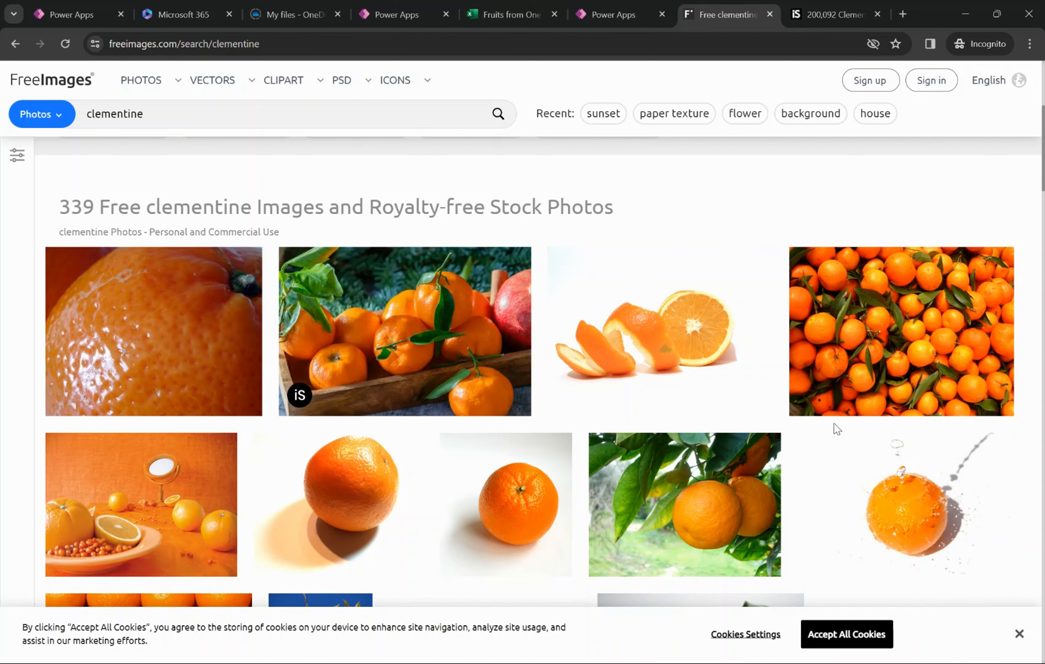
pyautogui.click(650, 13)
pyautogui.click(732, 366)
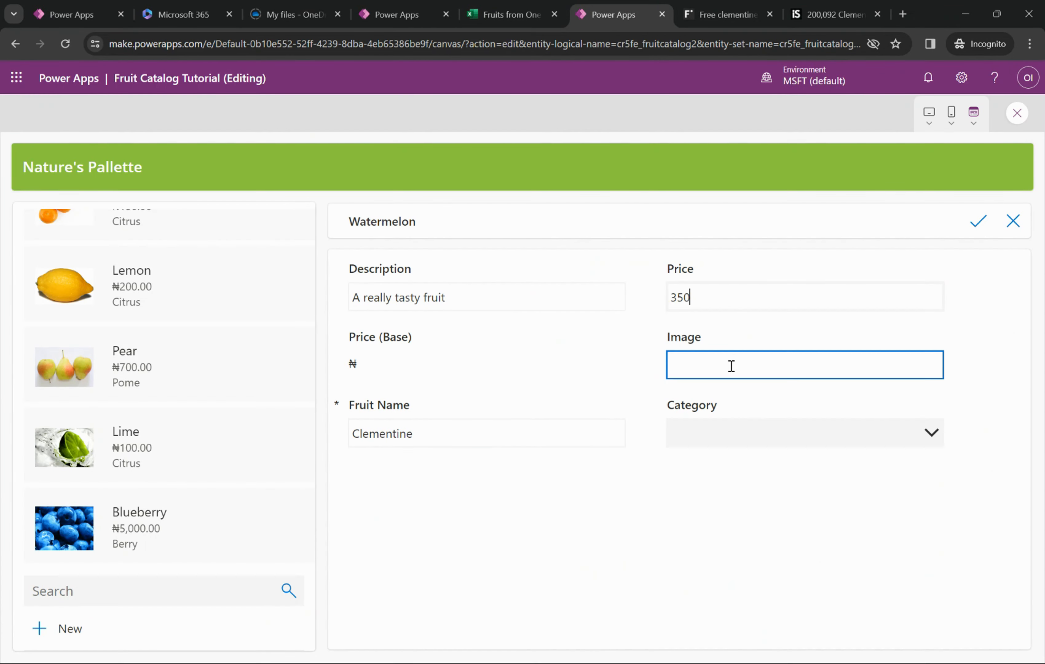
pyautogui.hotkey('ctrl', 'v')
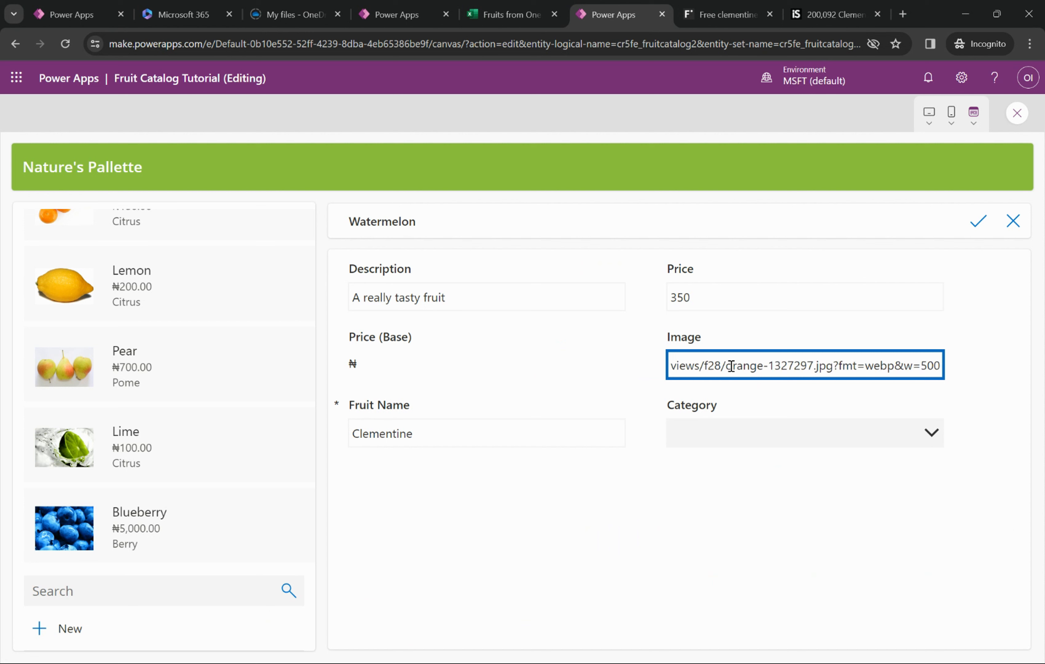
# Step: Set the Clementine record's category to Citrus and save the new record
pyautogui.click(827, 436)
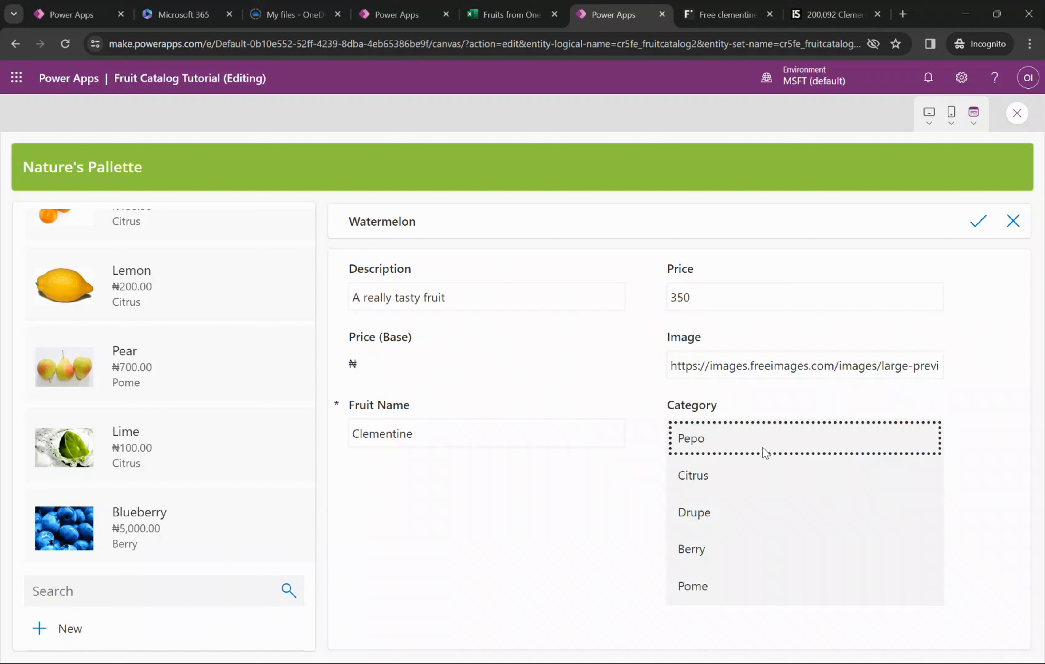
pyautogui.click(701, 479)
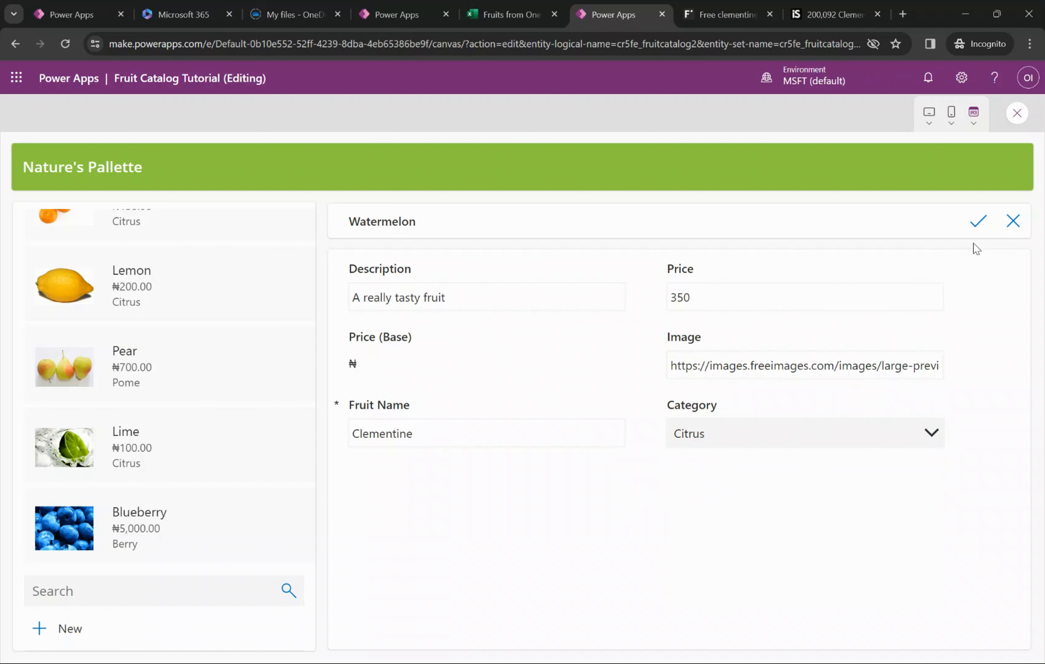
pyautogui.click(979, 223)
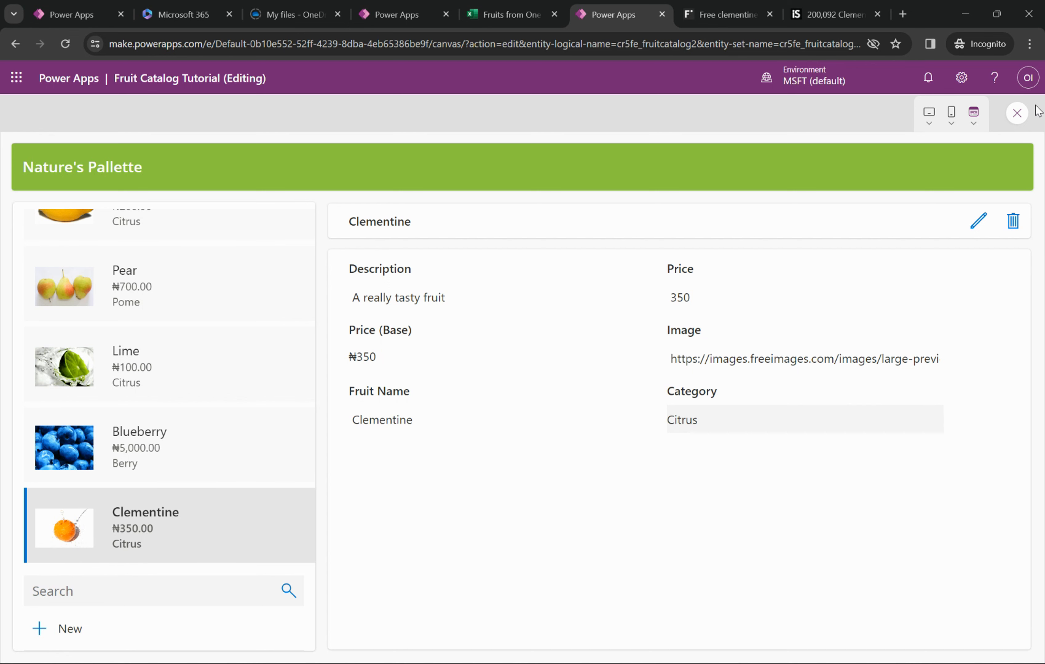
# Step: Close the app preview and set the text input inside the form's Image card to Multiline mode
pyautogui.click(1017, 113)
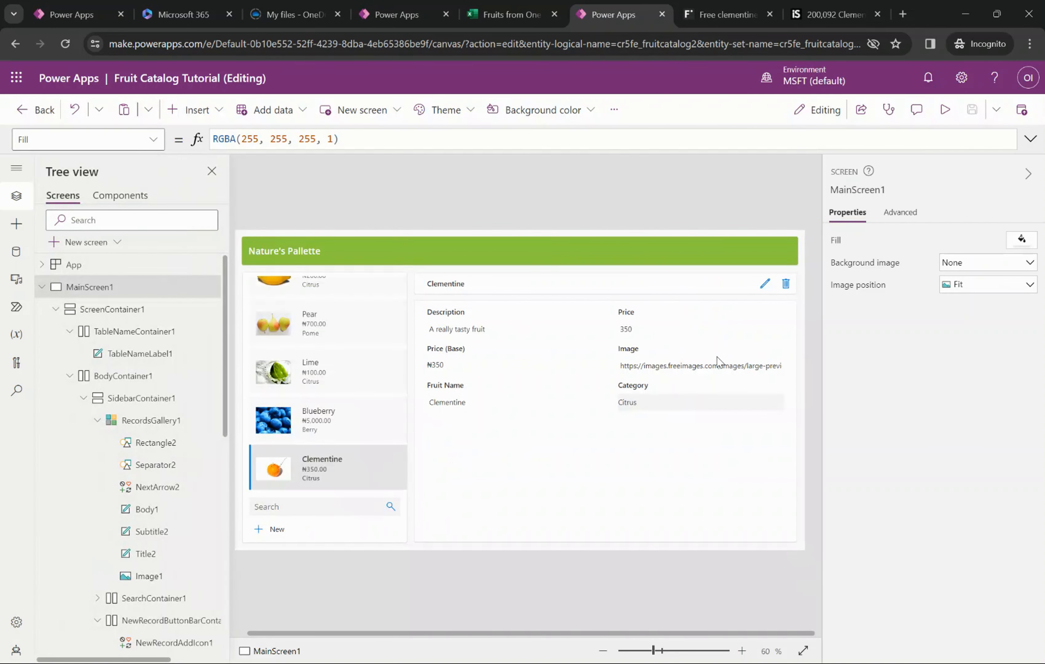
pyautogui.click(663, 366)
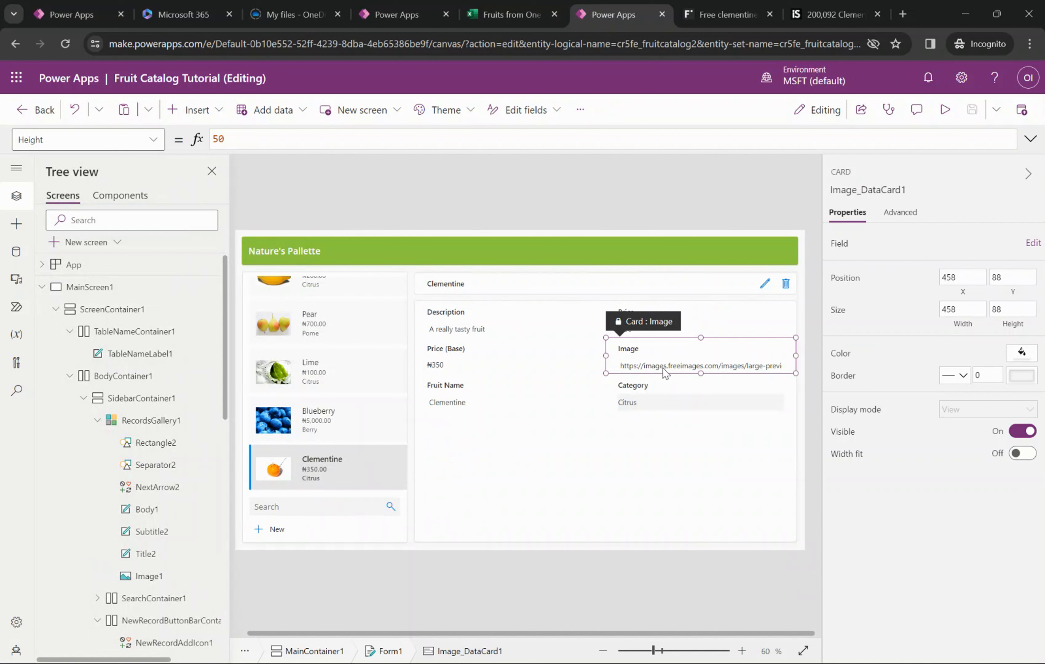
pyautogui.click(662, 365)
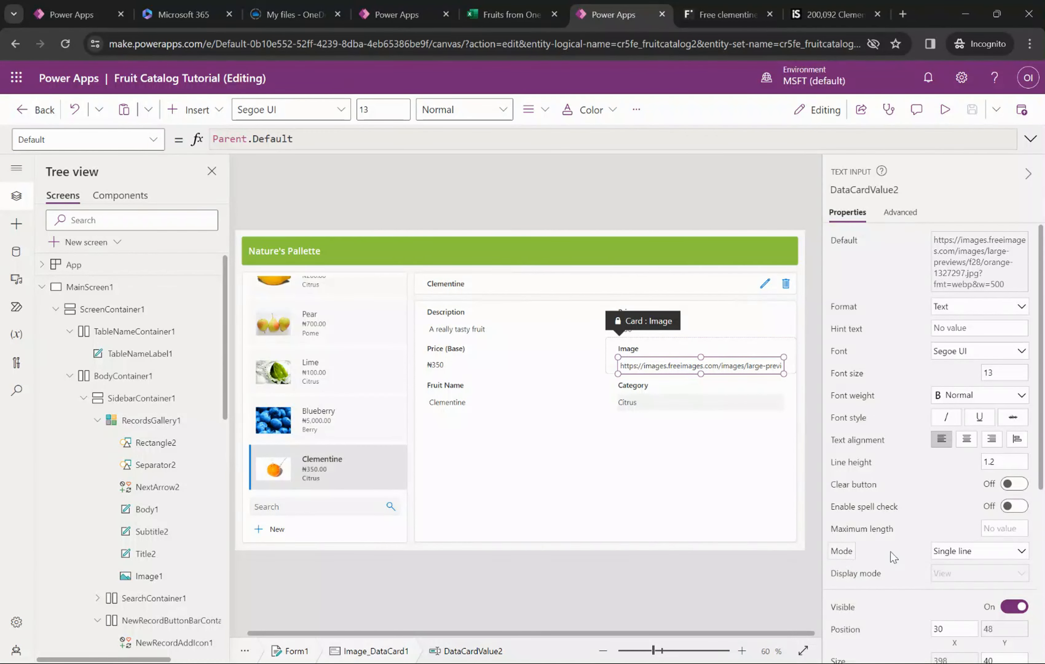
pyautogui.click(963, 555)
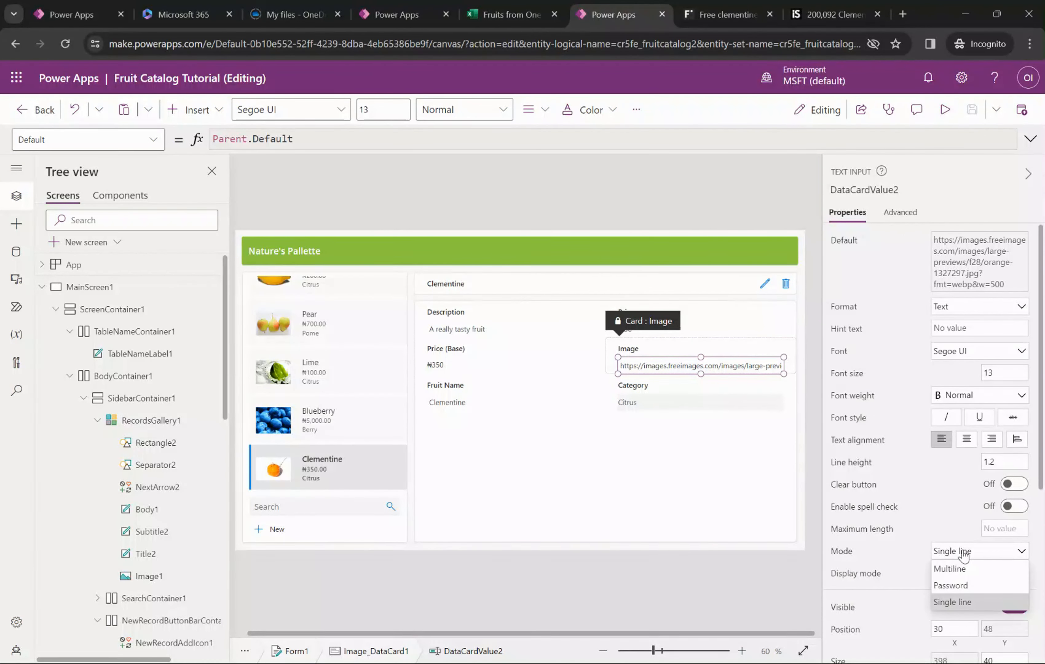
pyautogui.click(962, 570)
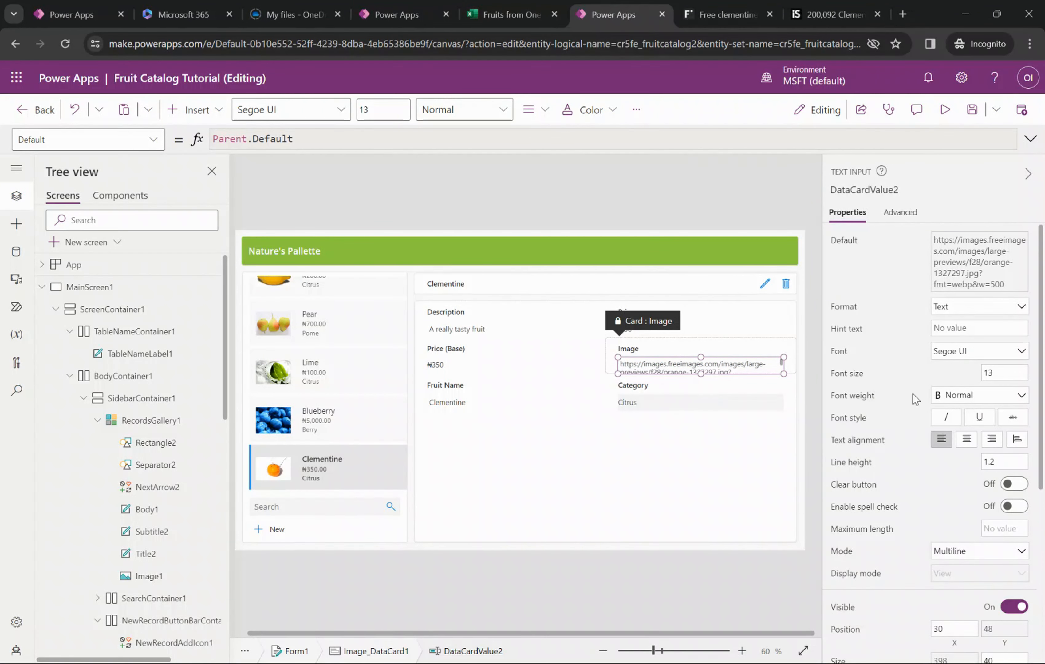
pyautogui.scroll(-3, 916, 400)
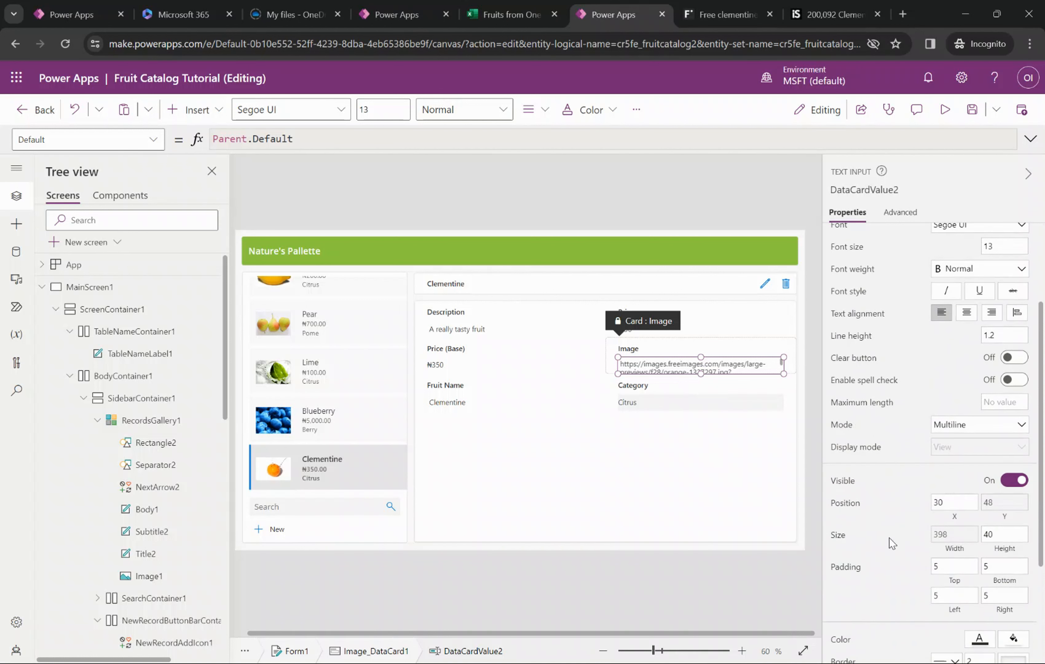
pyautogui.scroll(-3, 891, 543)
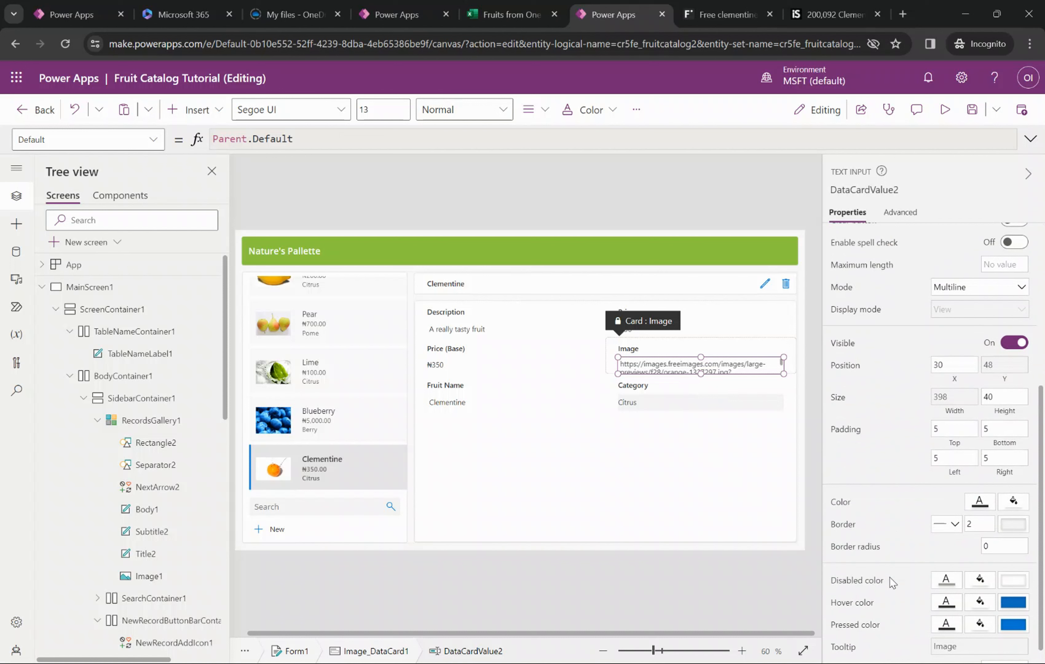
# Step: Set the height of the text input in the form's Image card to 140
pyautogui.scroll(-1, 892, 582)
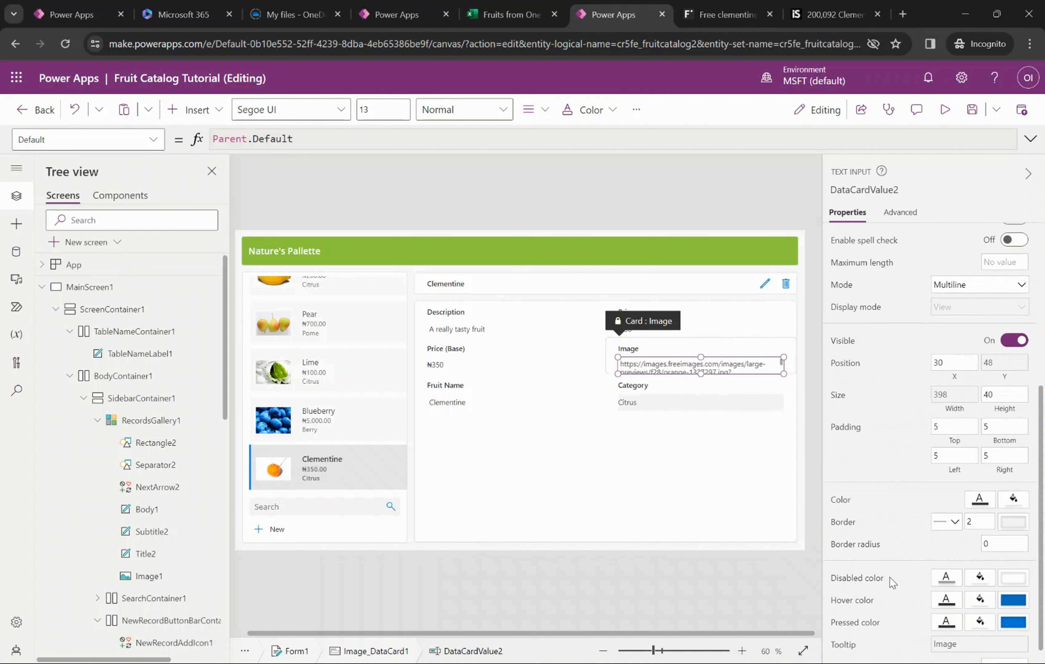
pyautogui.scroll(-1, 891, 581)
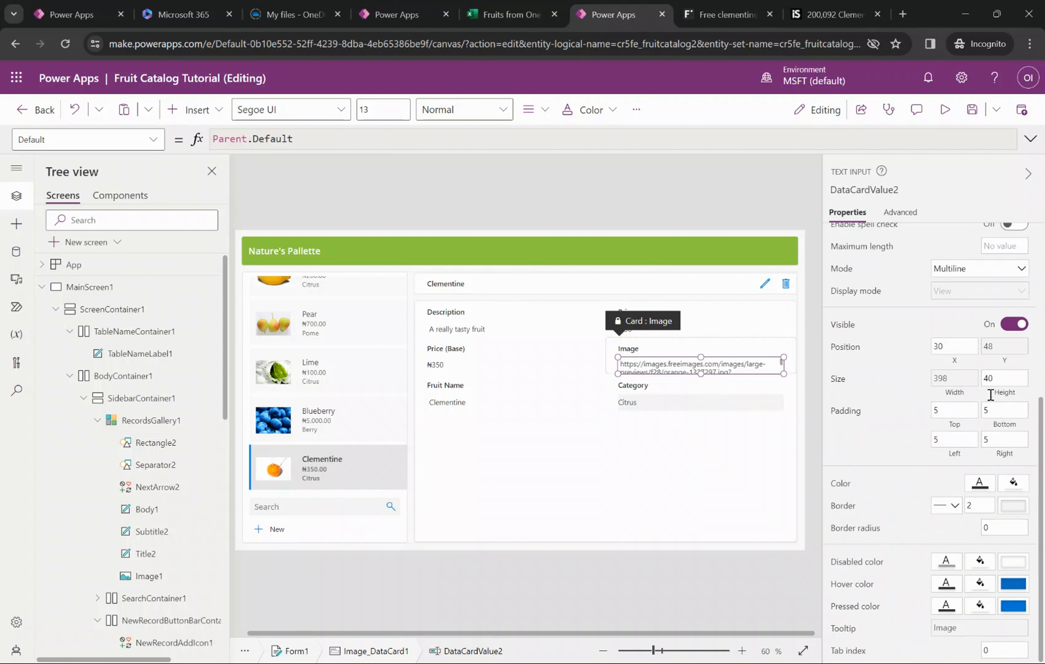
pyautogui.click(984, 380)
pyautogui.click(870, 446)
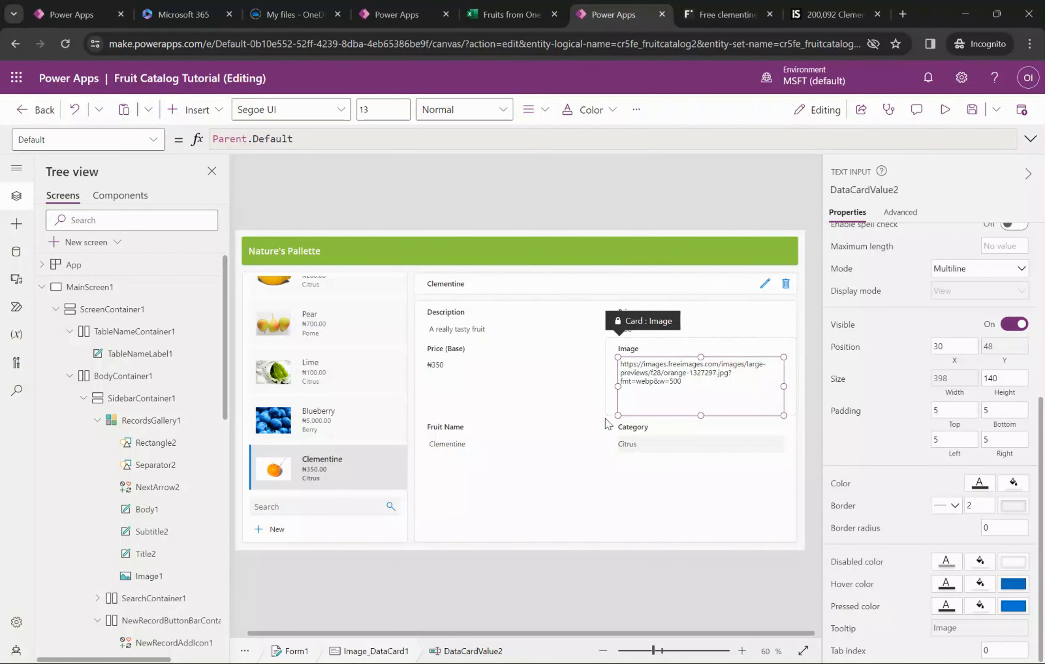
# Step: Set the text input in the form's Description card to Multiline mode with a height of 100
pyautogui.click(476, 339)
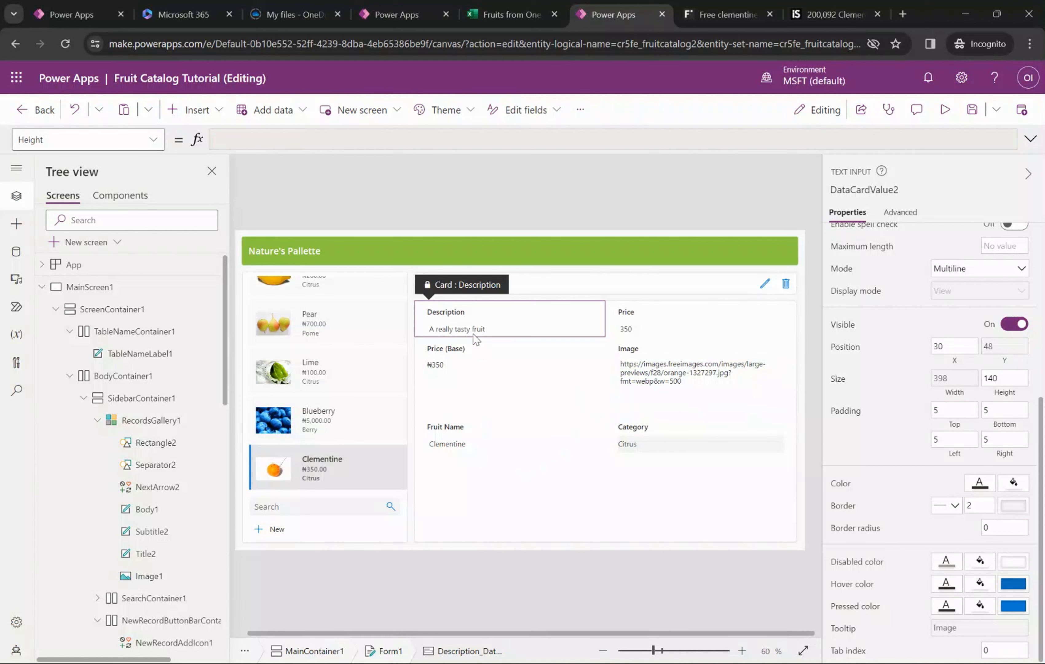
pyautogui.click(465, 330)
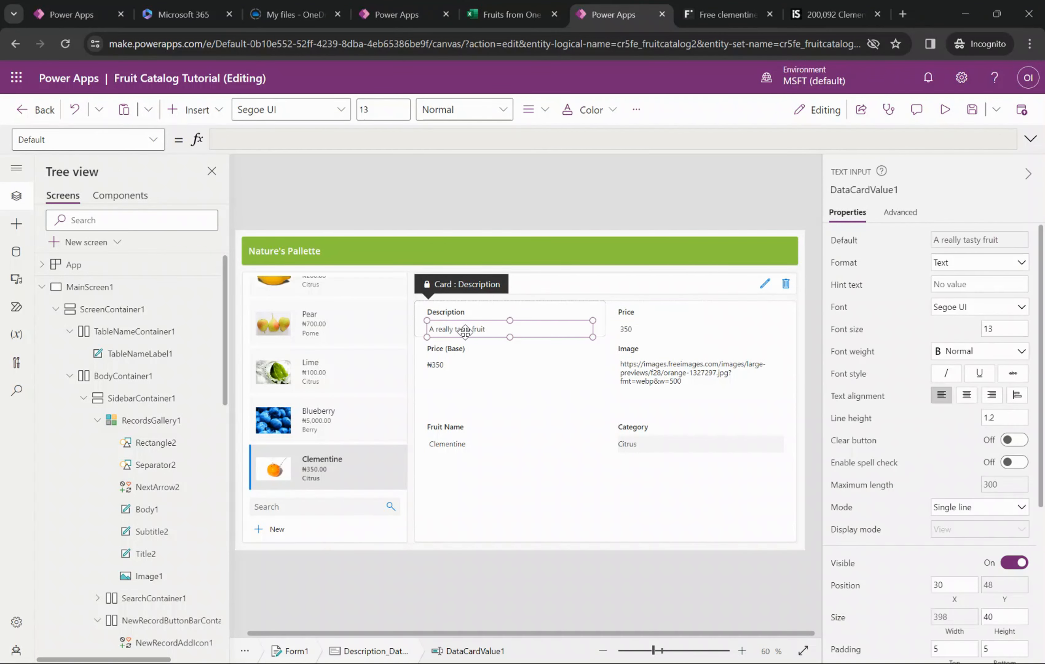
pyautogui.scroll(-3, 934, 556)
pyautogui.scroll(-2, 935, 563)
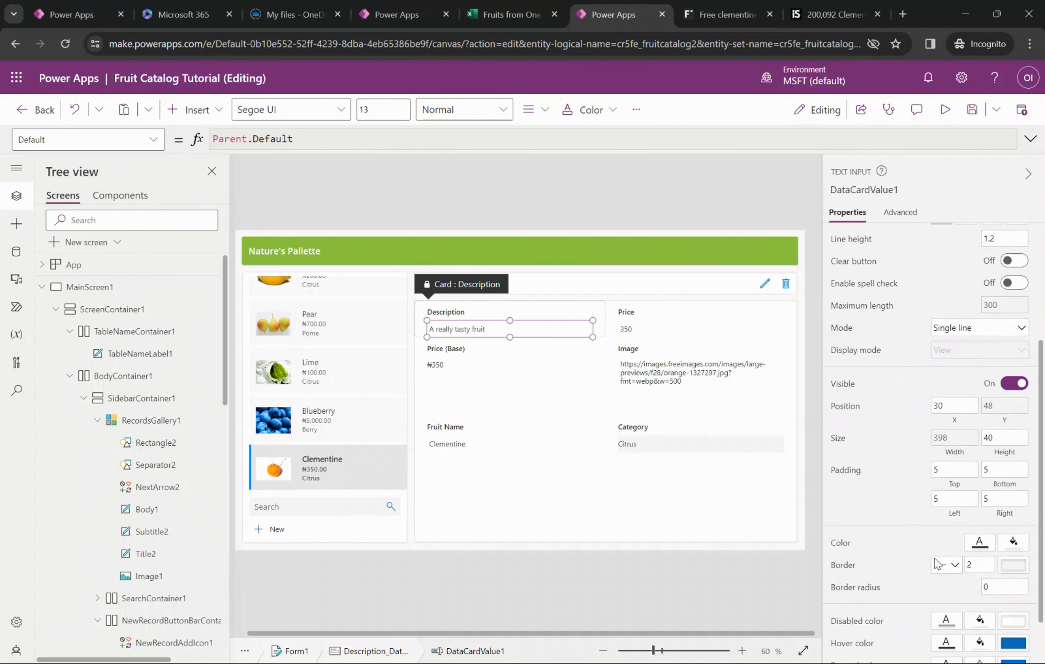
pyautogui.scroll(4, 935, 563)
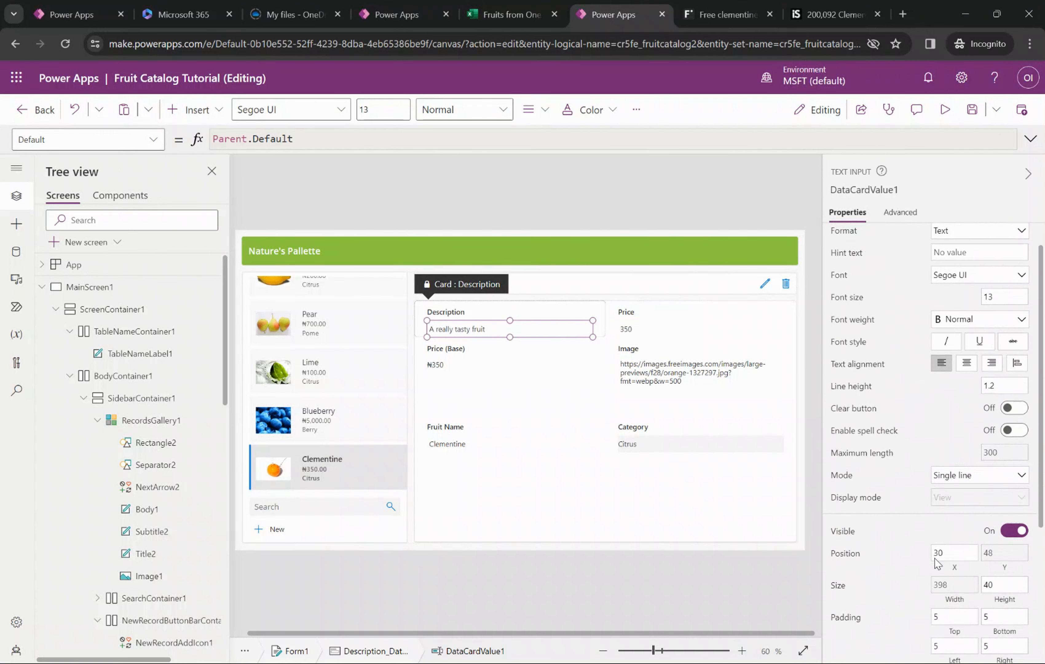
pyautogui.click(982, 474)
pyautogui.click(969, 492)
pyautogui.scroll(-5, 926, 539)
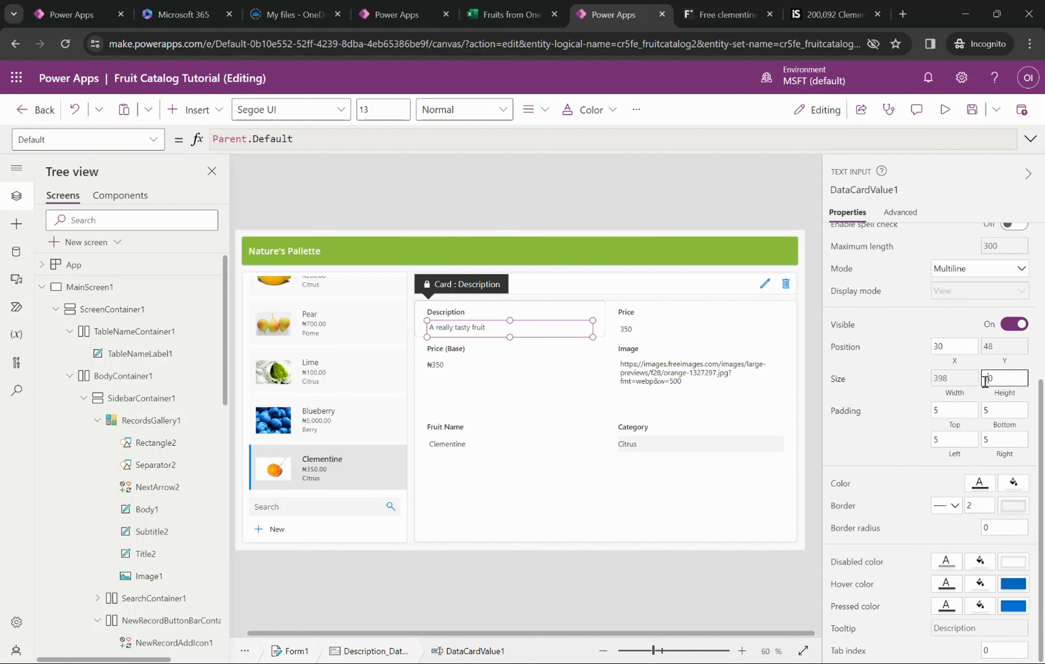
pyautogui.write('00')
pyautogui.click(867, 429)
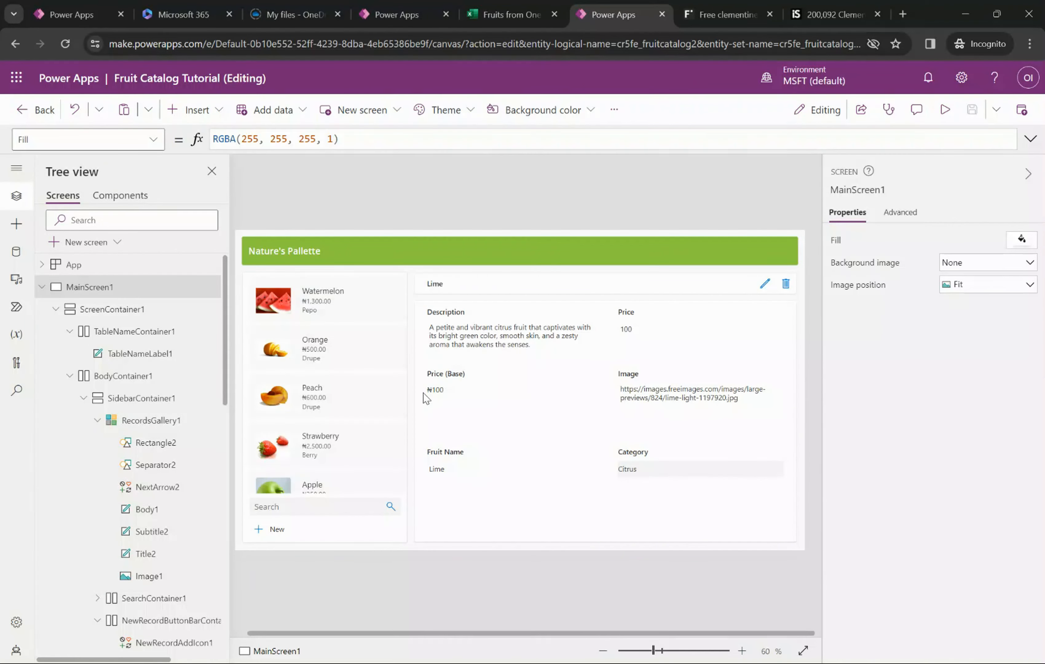
# Step: Preview the app, check how the Description and Image fields display for the Pear and Lime records, and close the preview
pyautogui.click(943, 109)
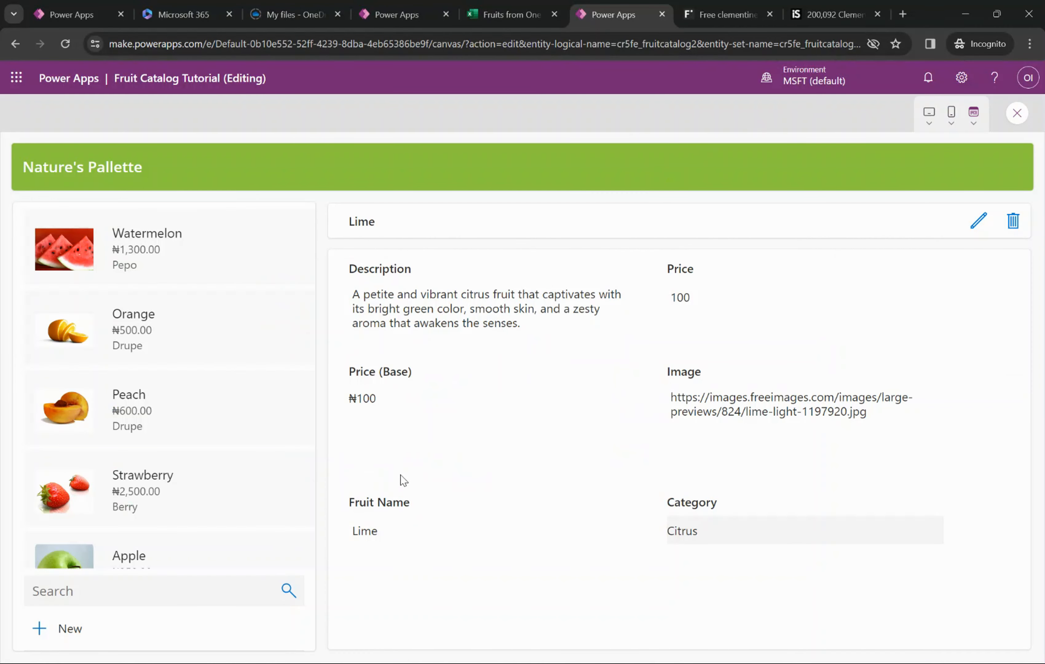
pyautogui.scroll(-5, 169, 501)
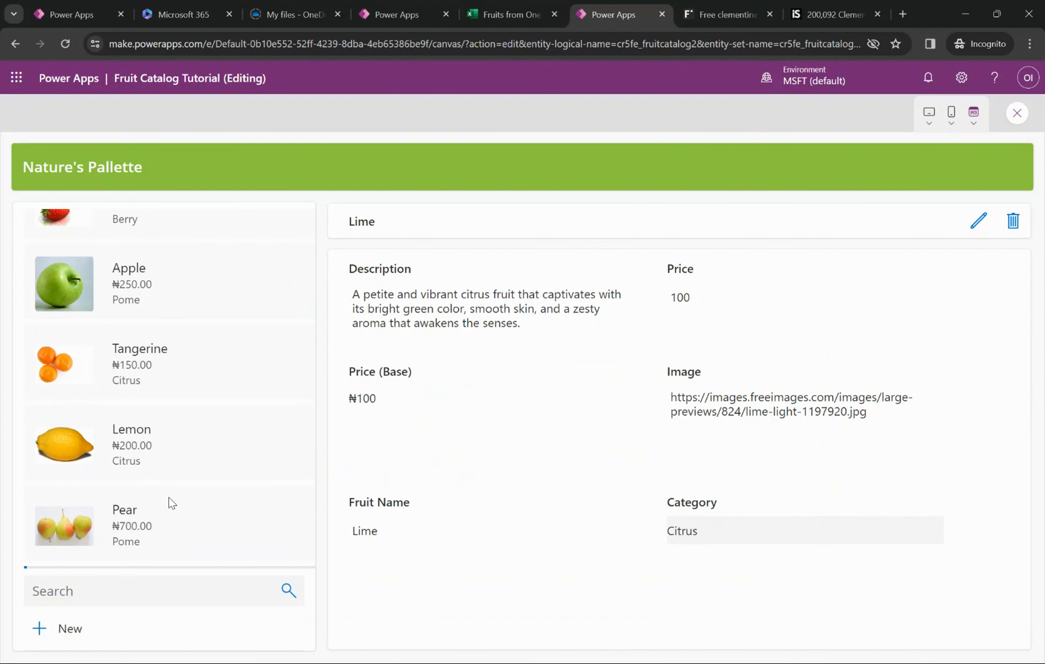
pyautogui.click(168, 498)
pyautogui.scroll(-3, 227, 464)
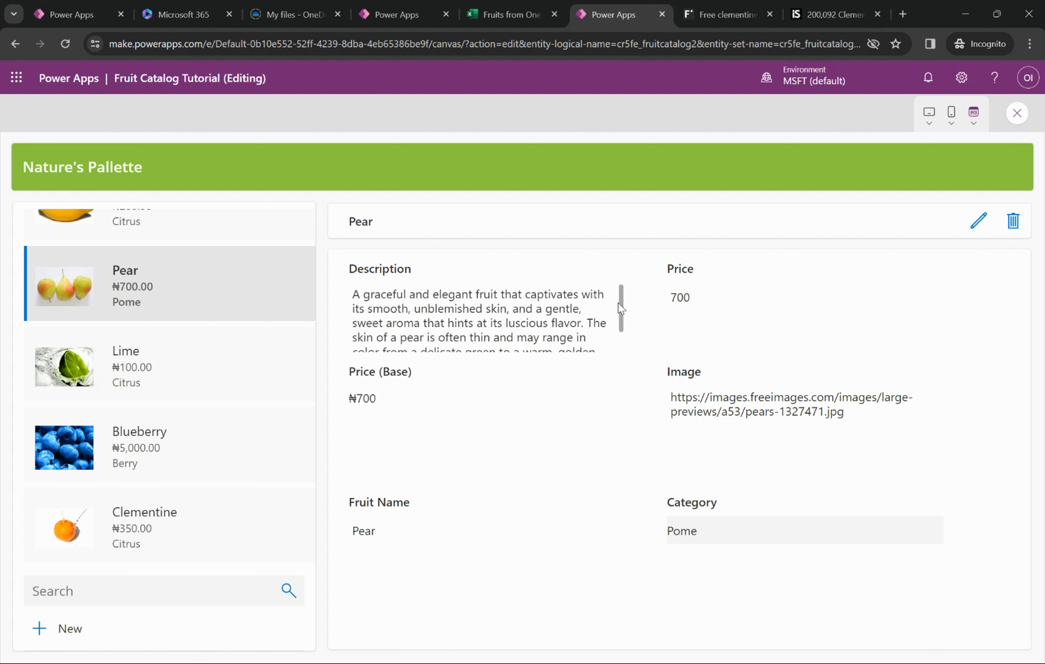
pyautogui.scroll(-3, 622, 310)
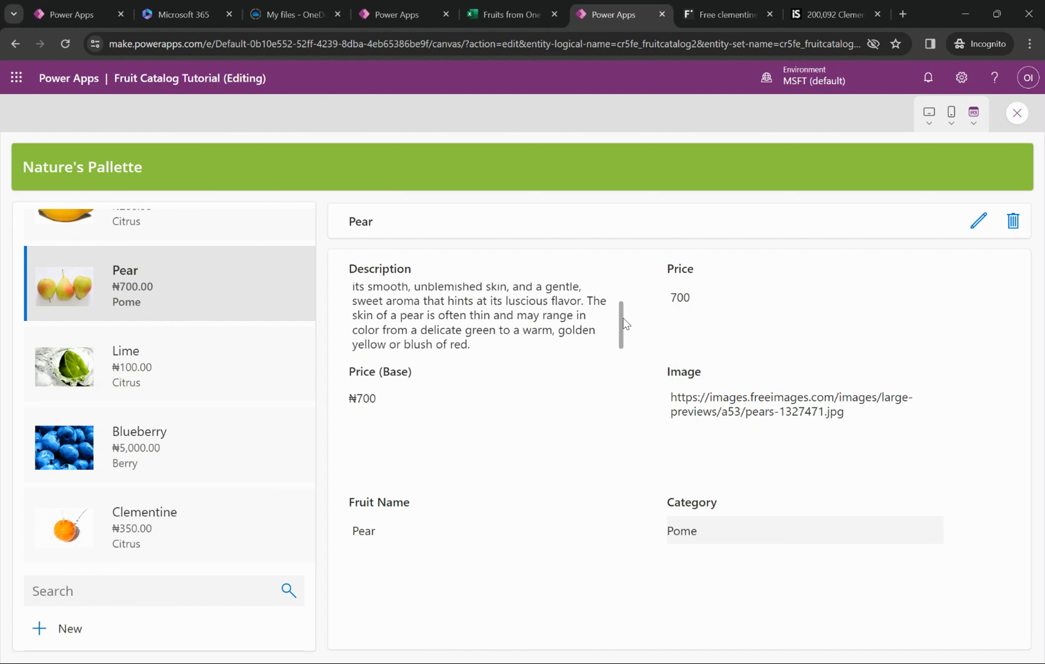
pyautogui.scroll(3, 632, 308)
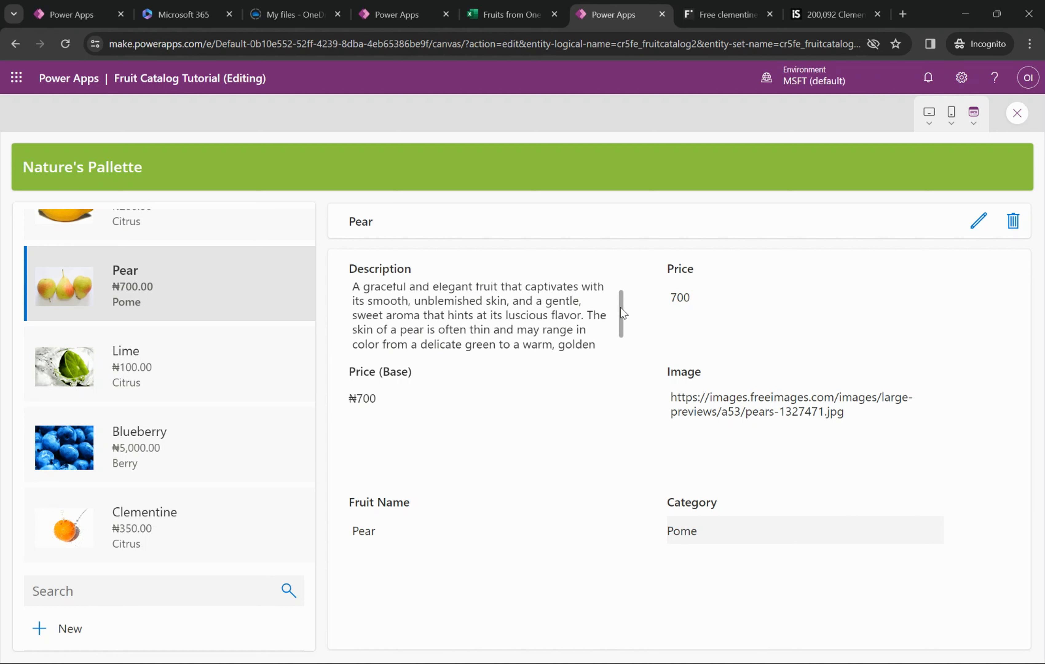
pyautogui.scroll(-3, 621, 310)
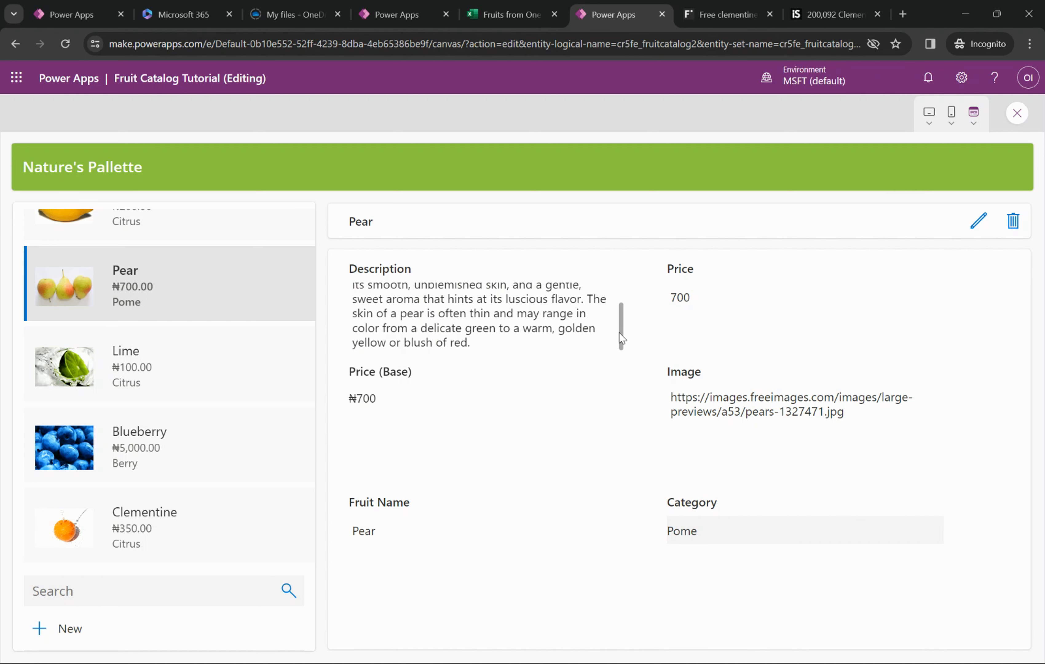
pyautogui.moveTo(621, 336)
pyautogui.mouseDown()
pyautogui.moveTo(620, 308)
pyautogui.moveTo(620, 345)
pyautogui.mouseUp()
pyautogui.click(163, 393)
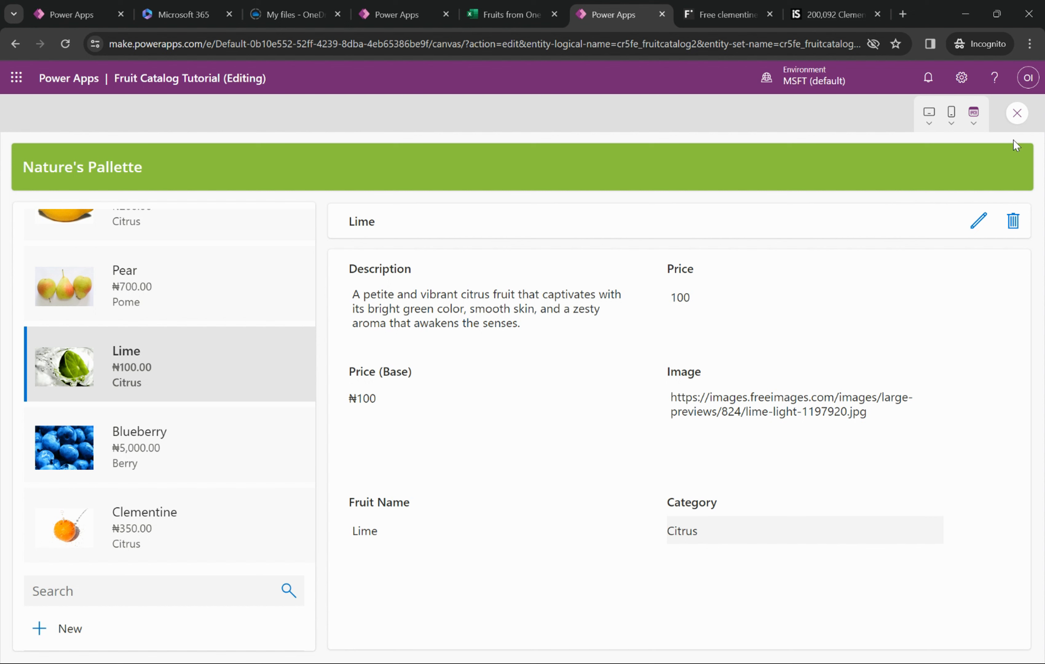
pyautogui.click(1015, 117)
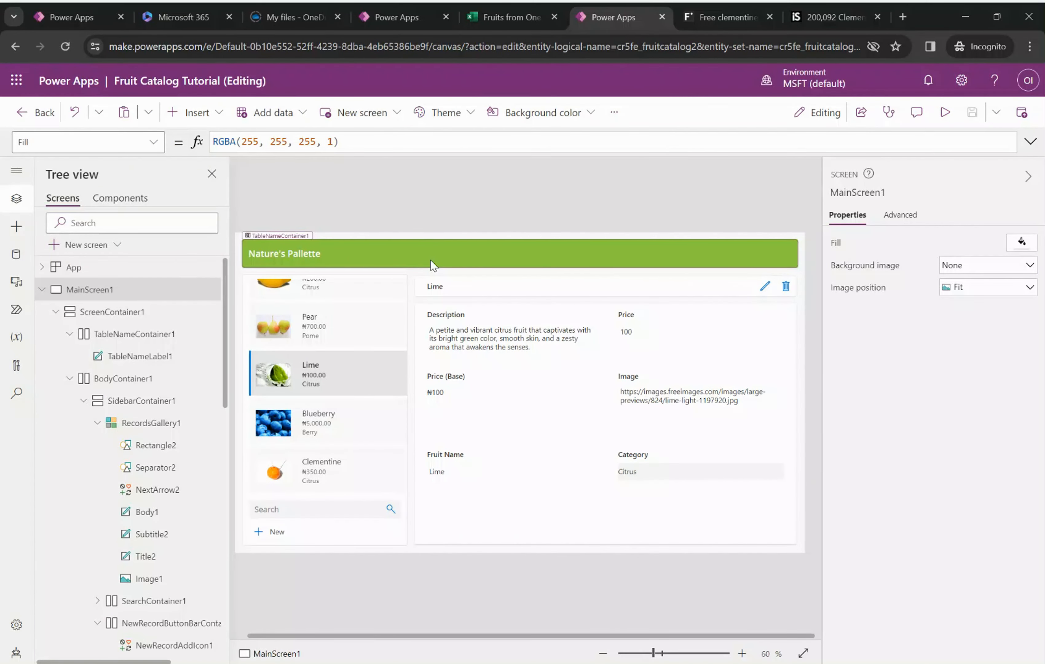
# Step: Switch to the finished Fruit Catalog app, preview its header layout, and return to the Fruit Catalog Tutorial app
pyautogui.click(398, 16)
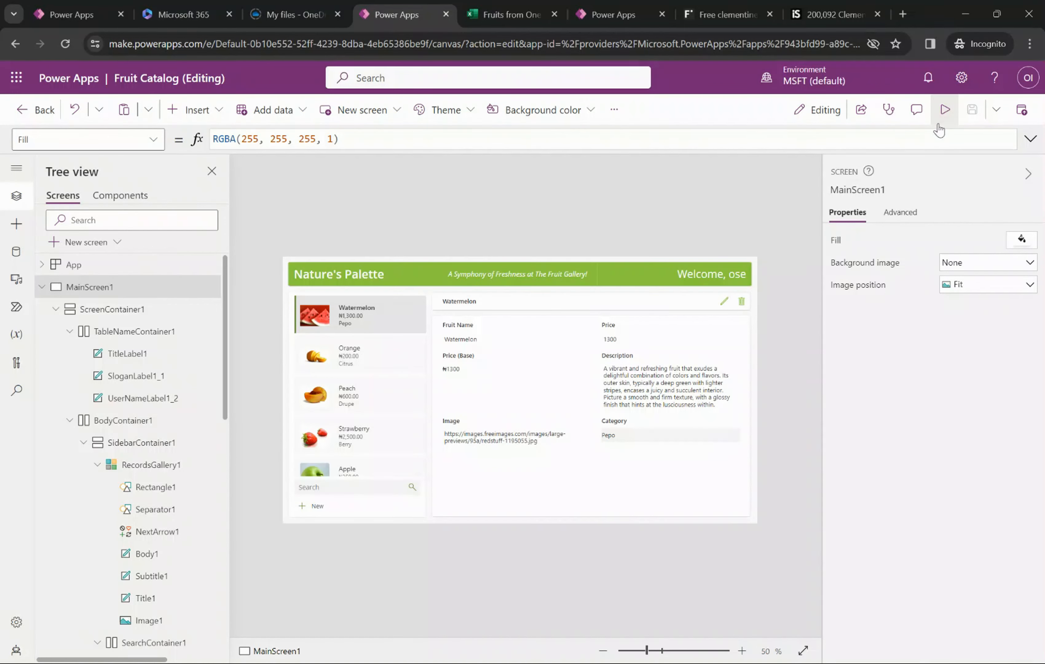
pyautogui.click(945, 111)
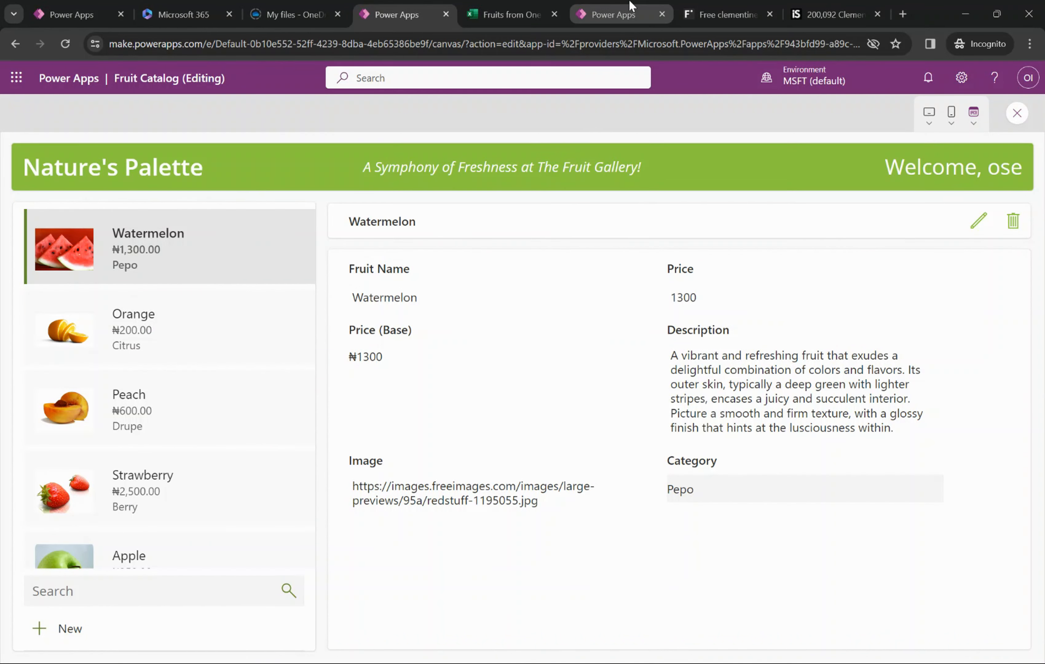
pyautogui.click(596, 6)
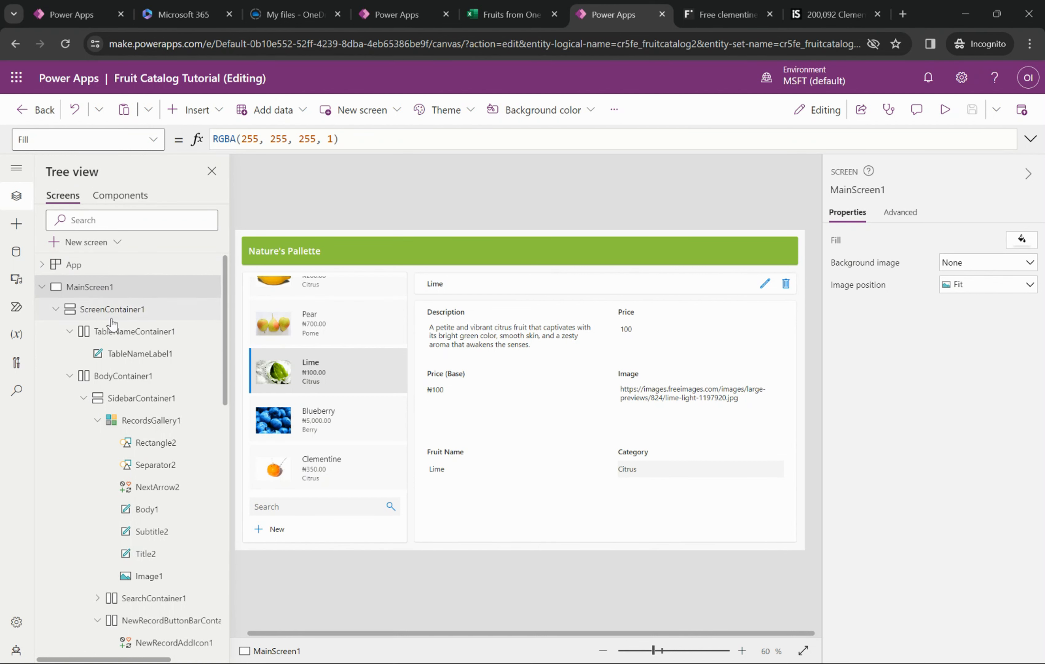
# Step: Duplicate the "Nature's Pallette" header label twice inside TableNameContainer1
pyautogui.click(444, 257)
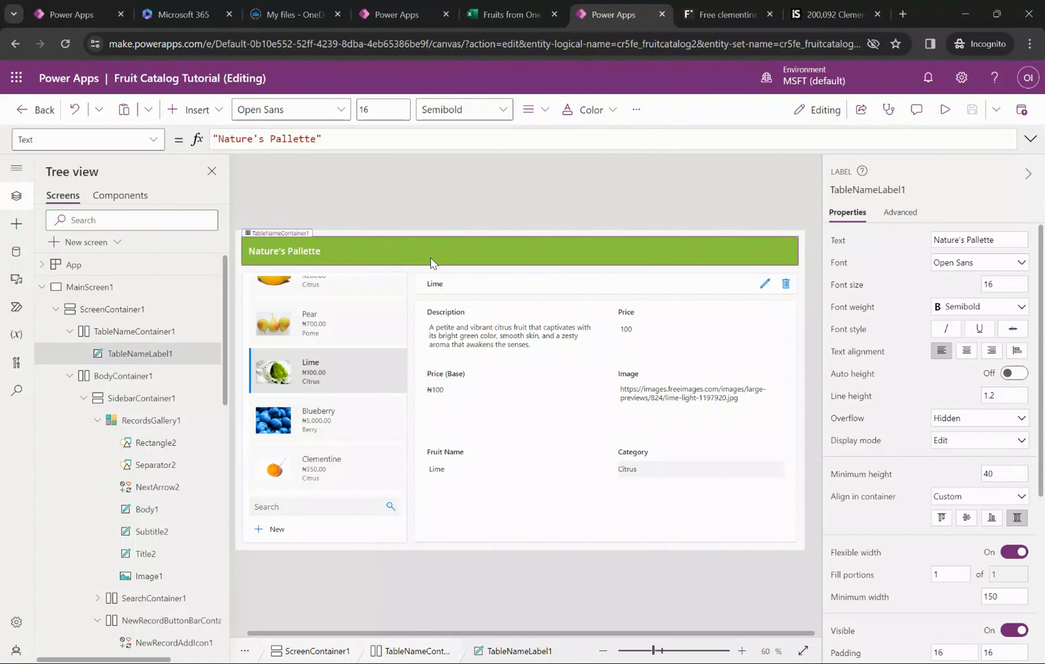
pyautogui.rightClick(150, 361)
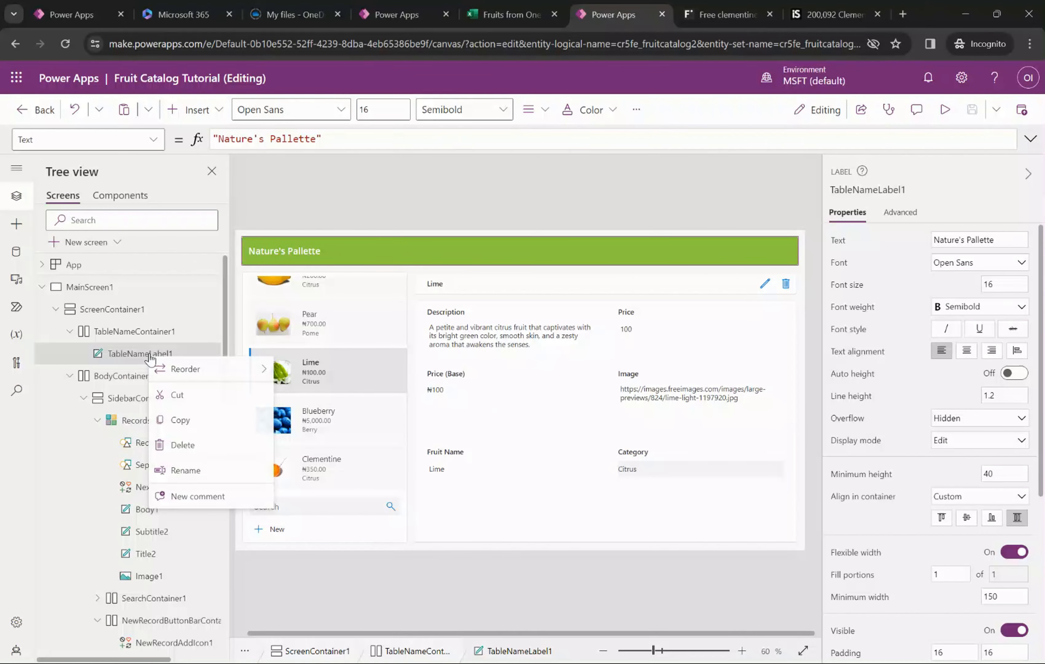
pyautogui.click(180, 421)
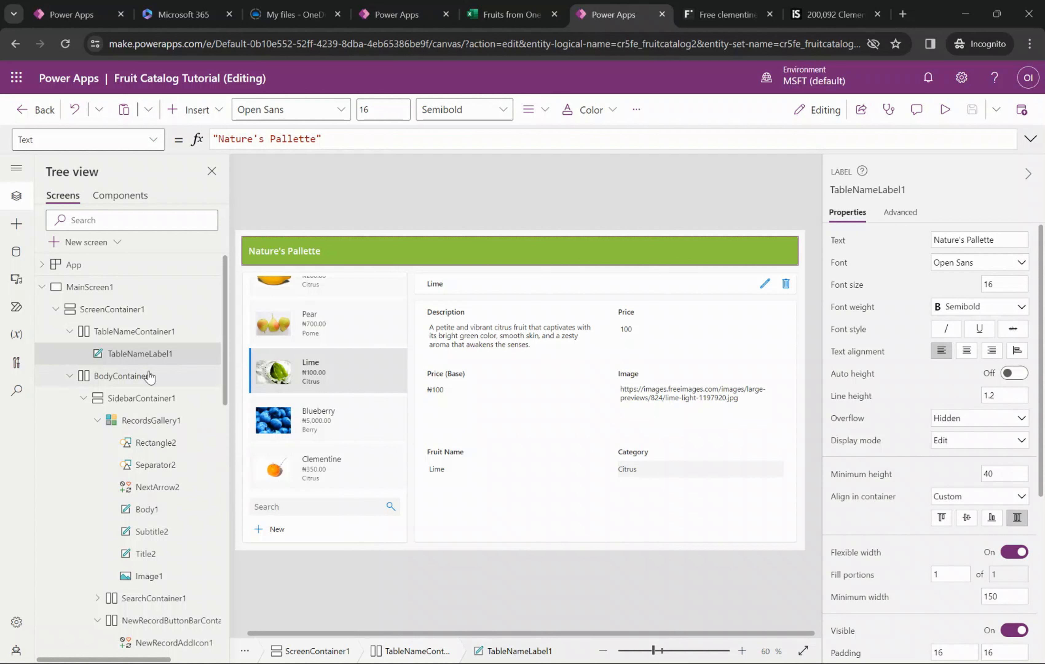
pyautogui.hotkey('ctrl', 'v')
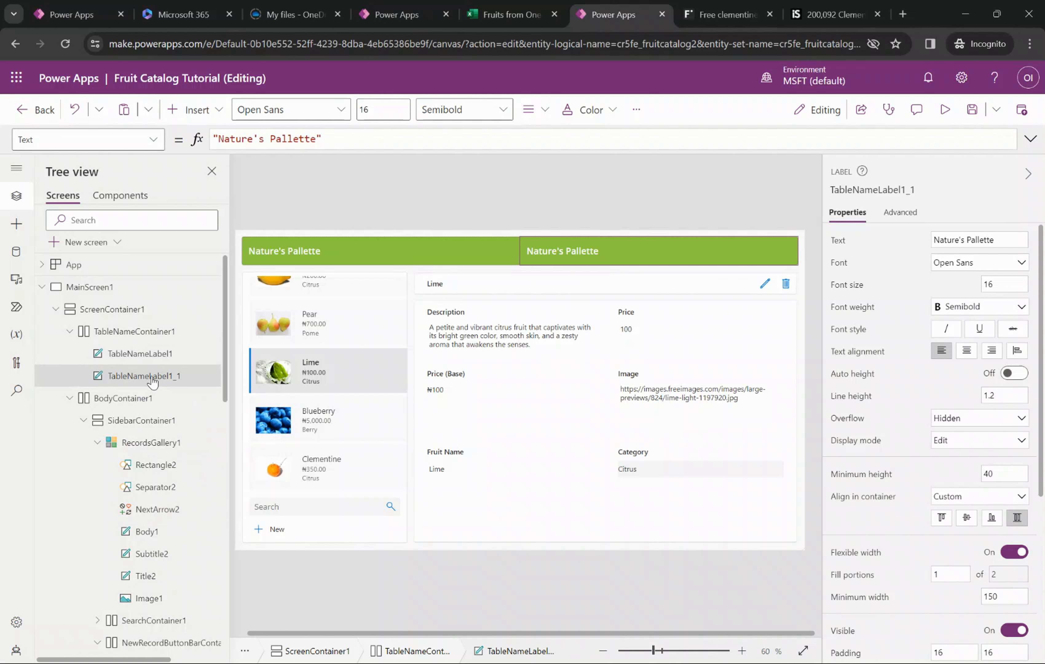
pyautogui.hotkey('ctrl', 'v')
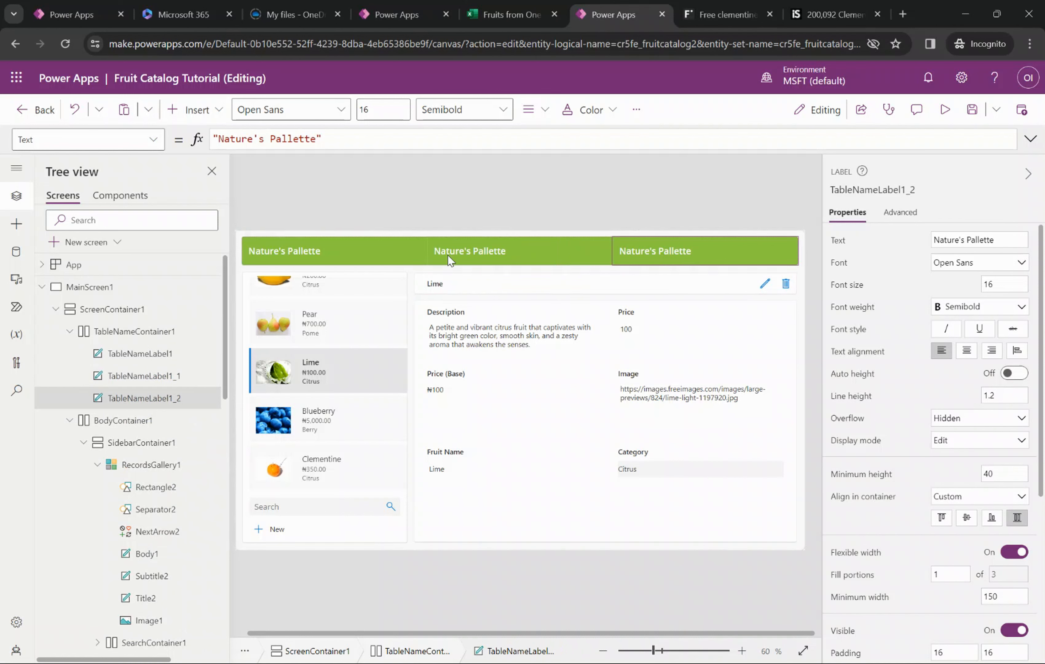
# Step: Set the text of the middle header label, TableNameLabel1_1, to "A symphony of fruit paradise"
pyautogui.click(167, 379)
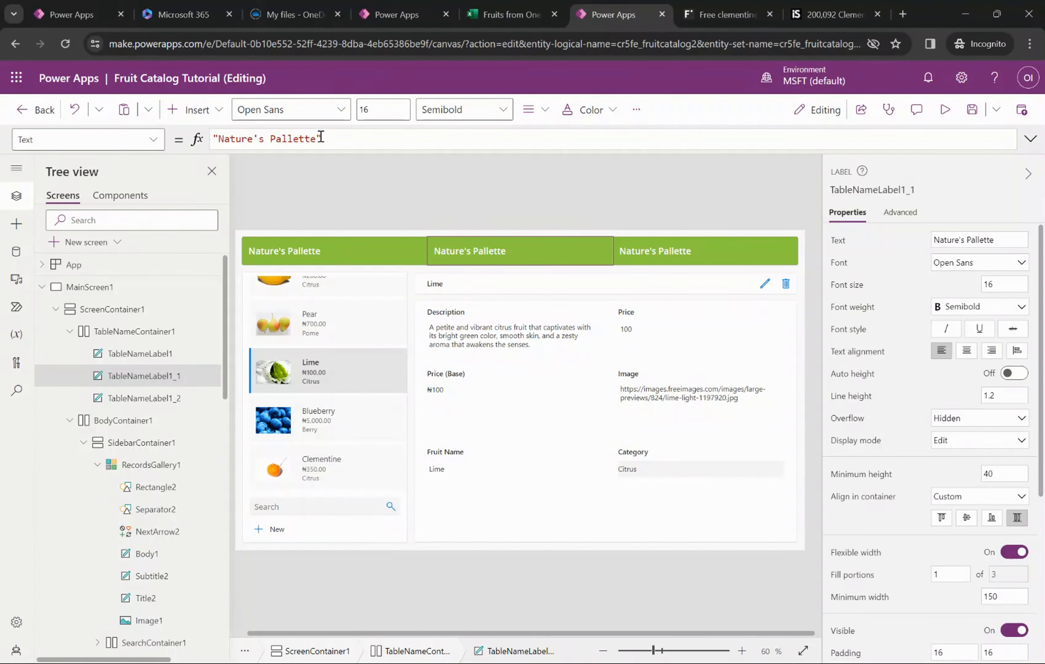
pyautogui.moveTo(316, 138); pyautogui.dragTo(224, 139)
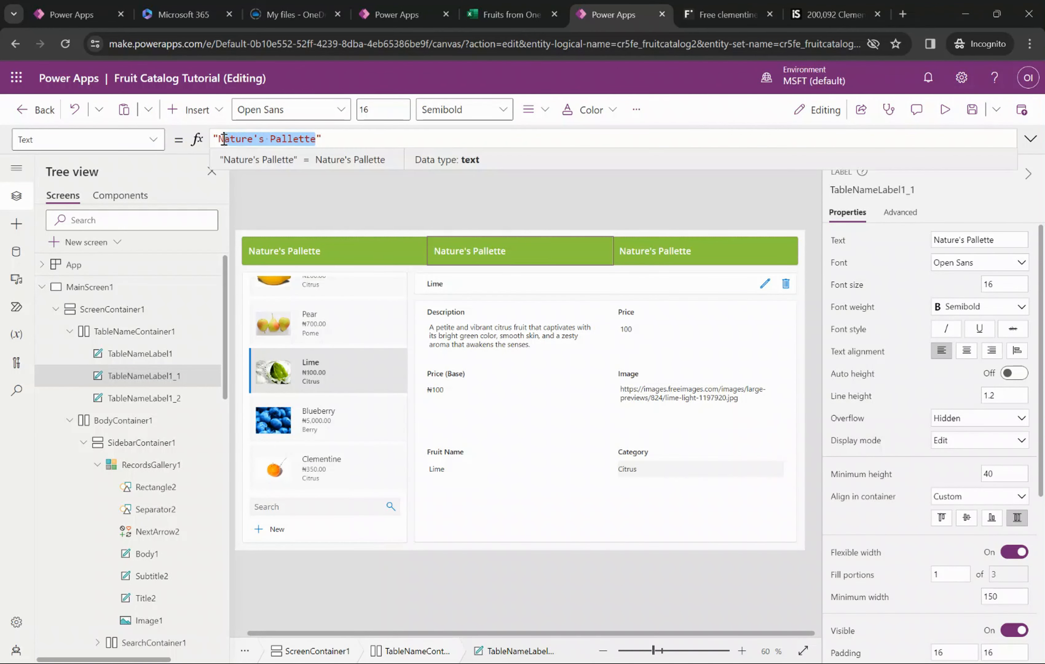
pyautogui.write('A s')
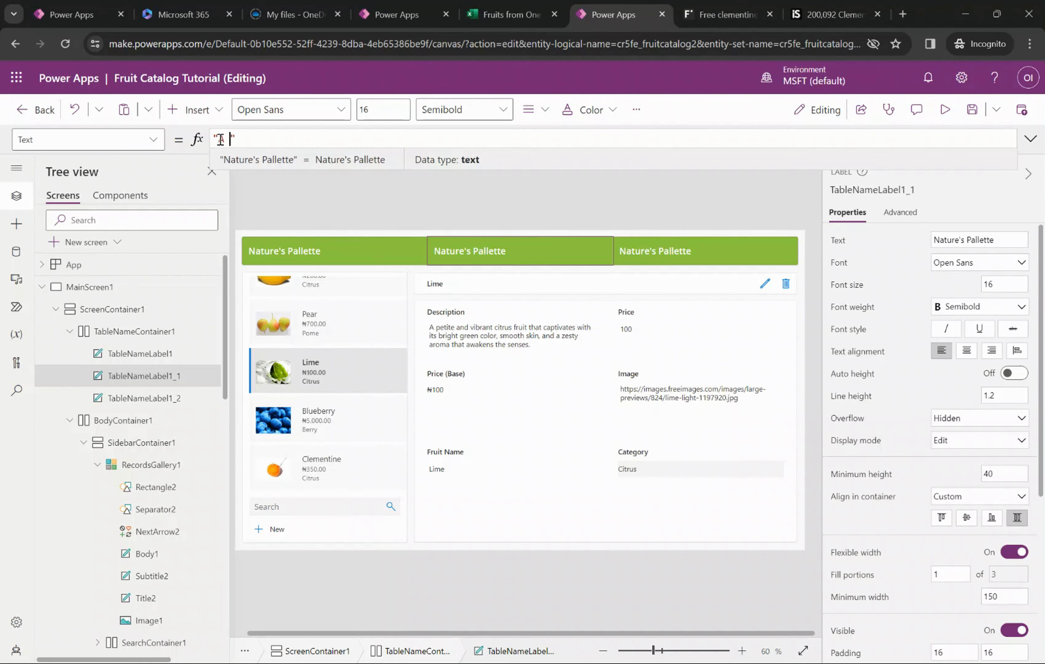
pyautogui.write('ymphony ')
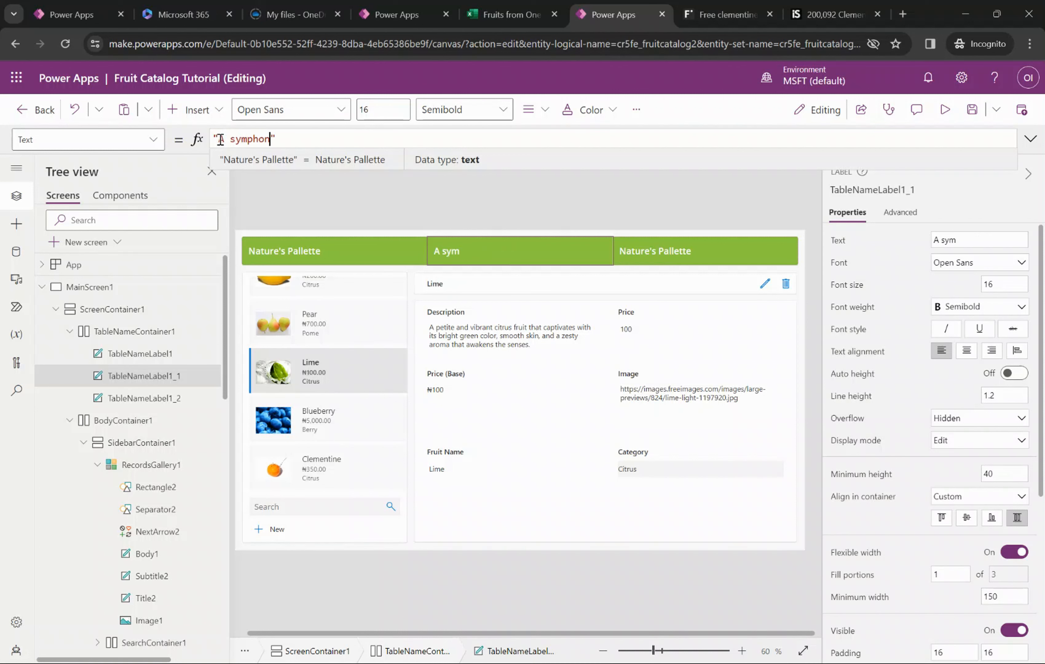
pyautogui.write('of fruitg')
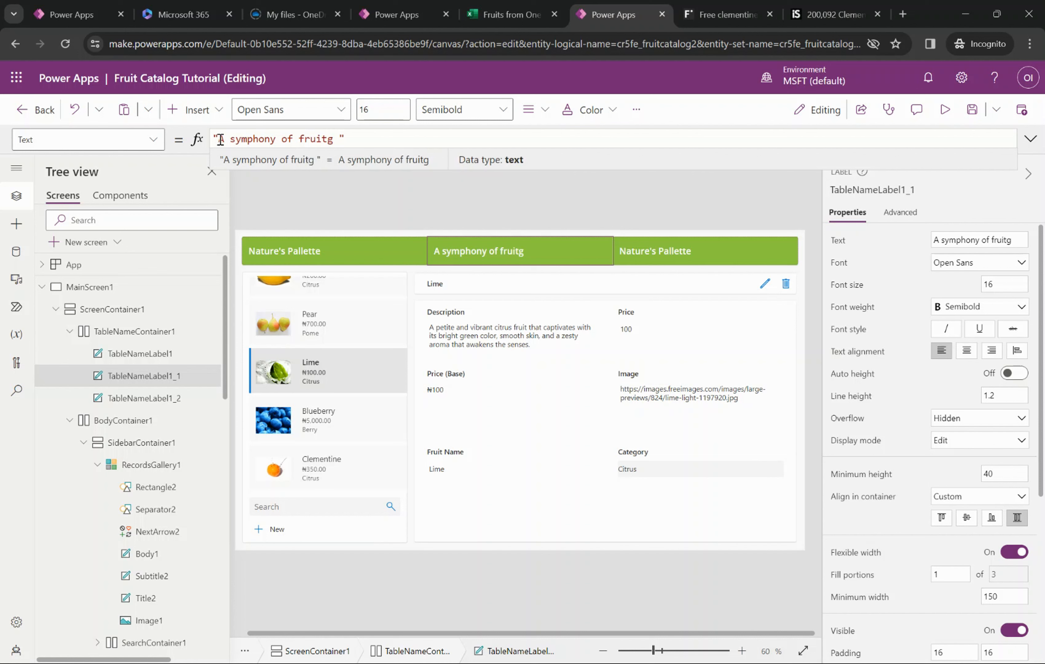
pyautogui.press('BackSpace')
pyautogui.press('BackSpace')
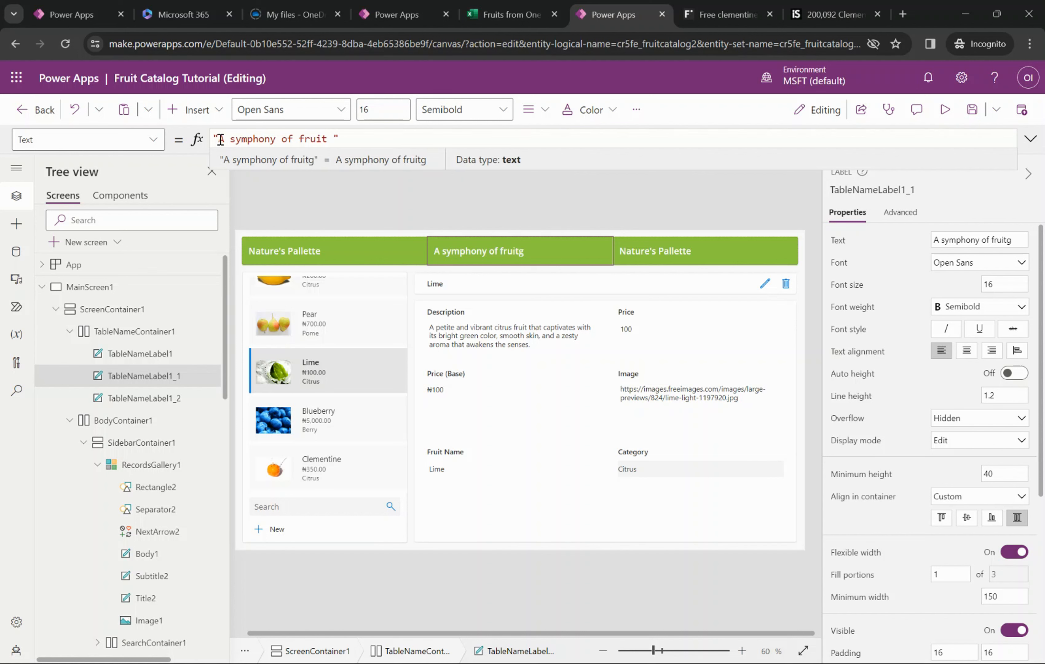
pyautogui.write('paradise')
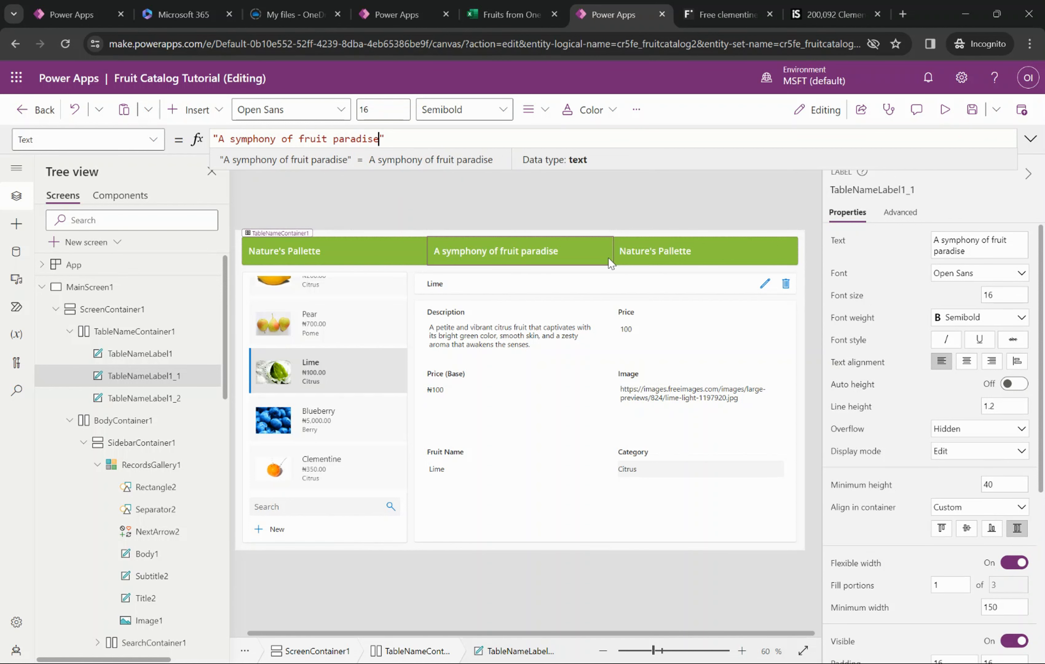
# Step: Make the header slogan label italic with Normal font weight
pyautogui.click(948, 339)
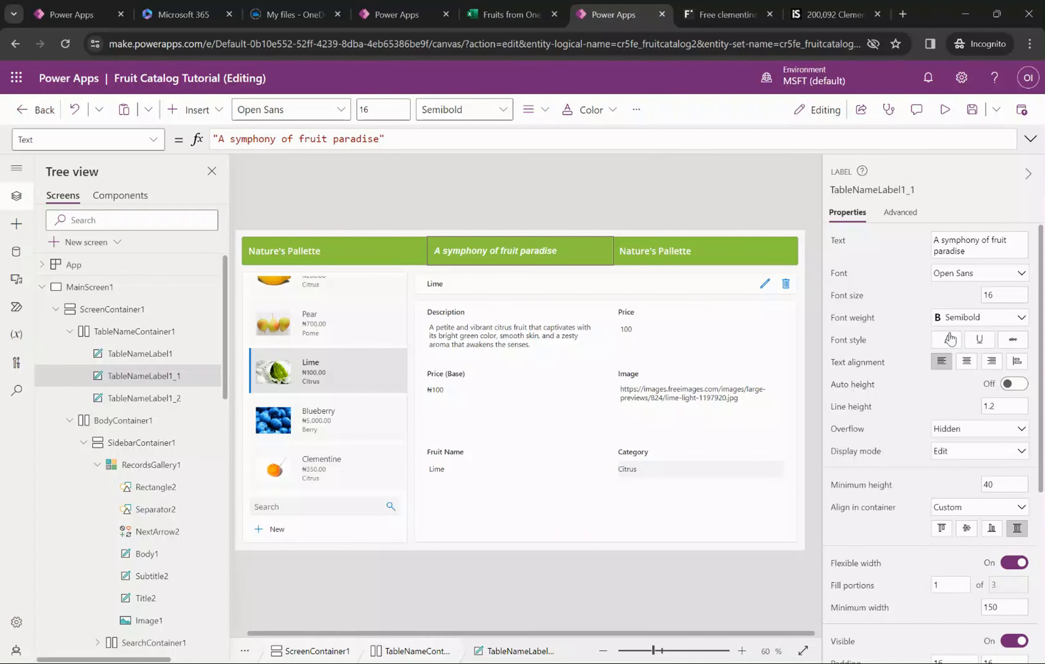
pyautogui.click(1004, 317)
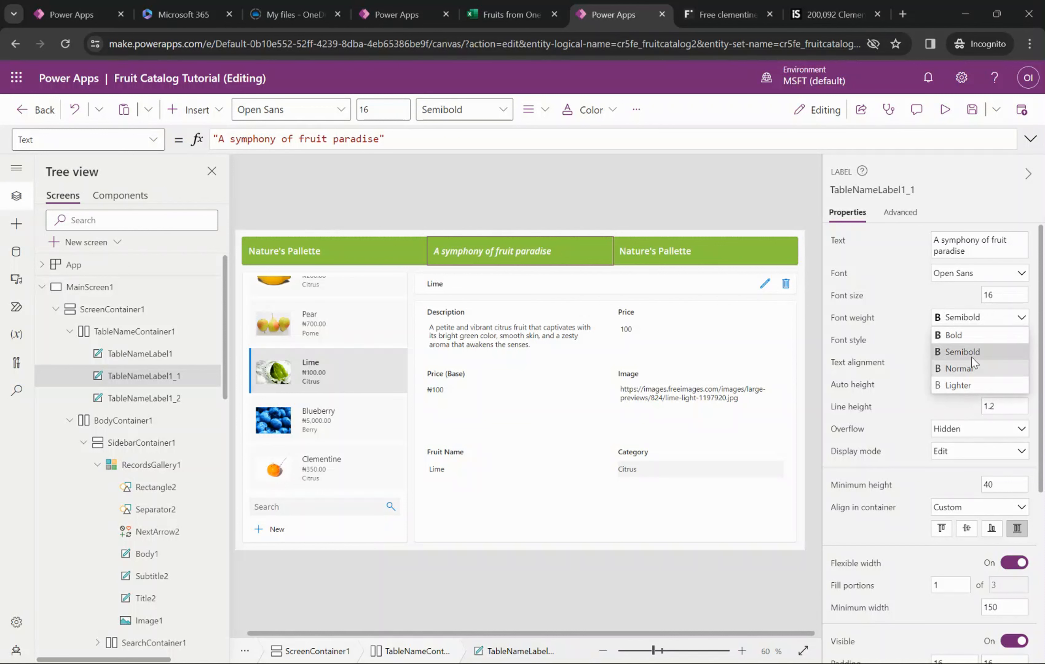
pyautogui.click(973, 365)
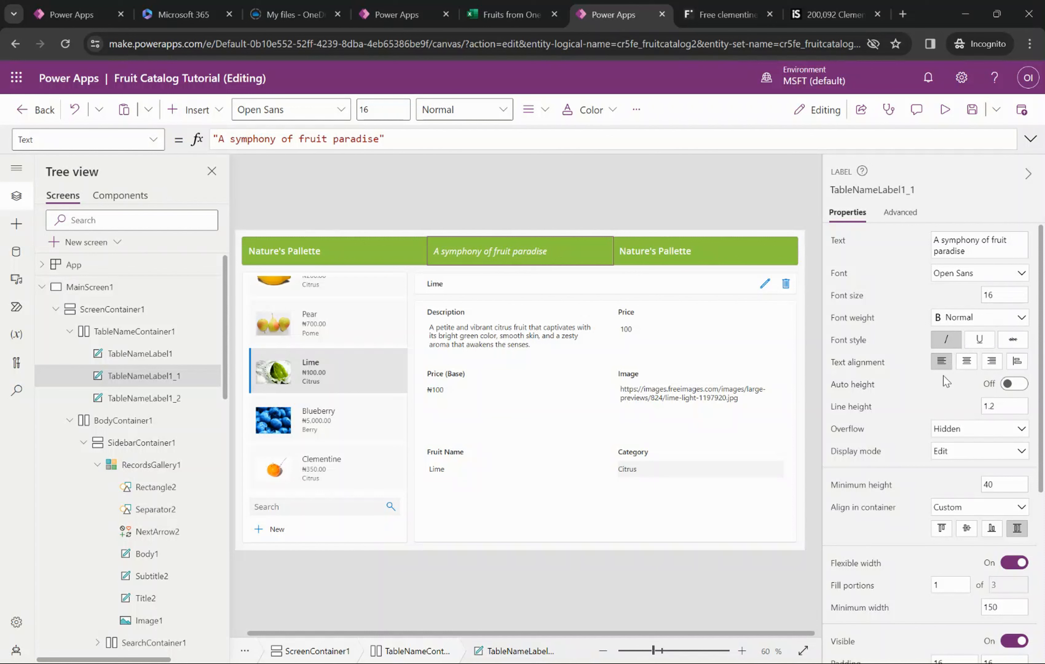
# Step: Center the text of the header slogan label "A symphony of fruit paradise"
pyautogui.click(968, 362)
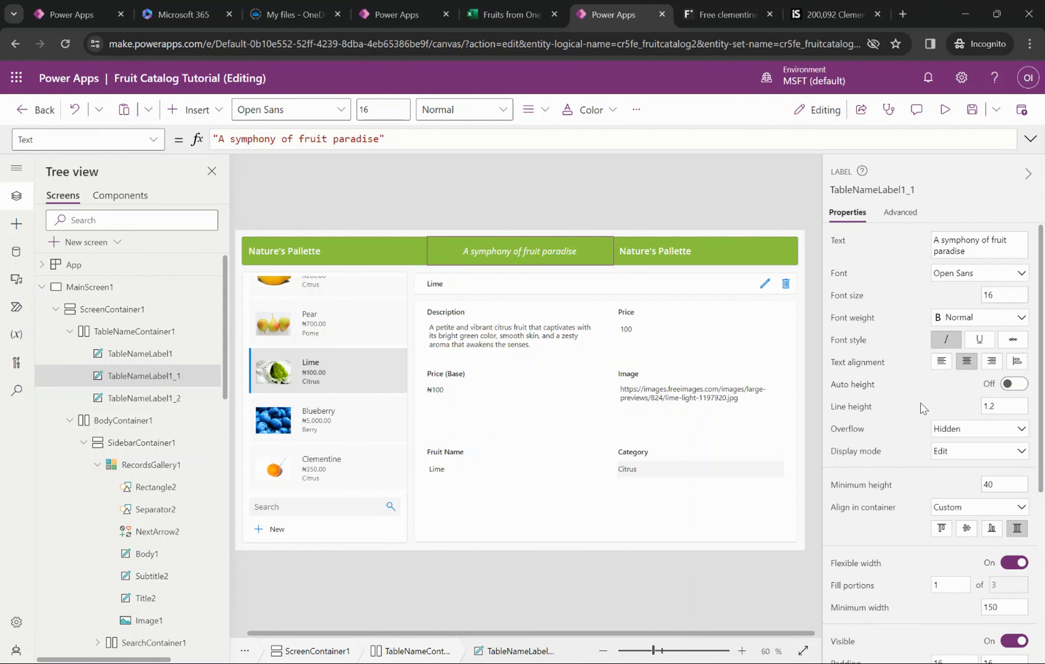
# Step: Set the text of the third header label, TableNameLabel1_2, to the formula User().FullName and center its text
pyautogui.click(693, 256)
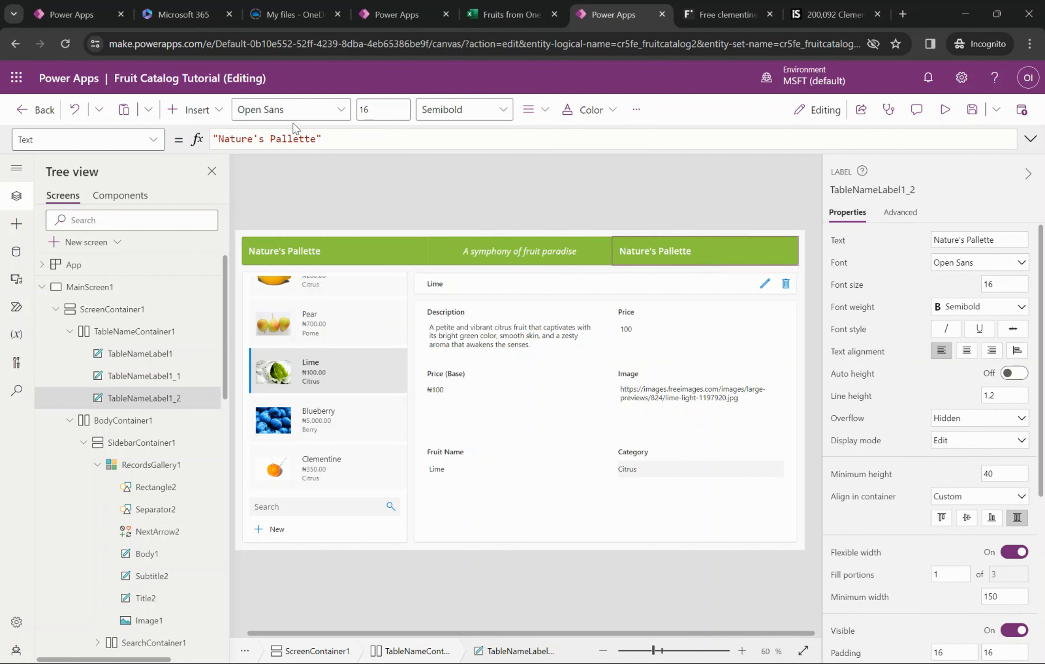
pyautogui.click(345, 134)
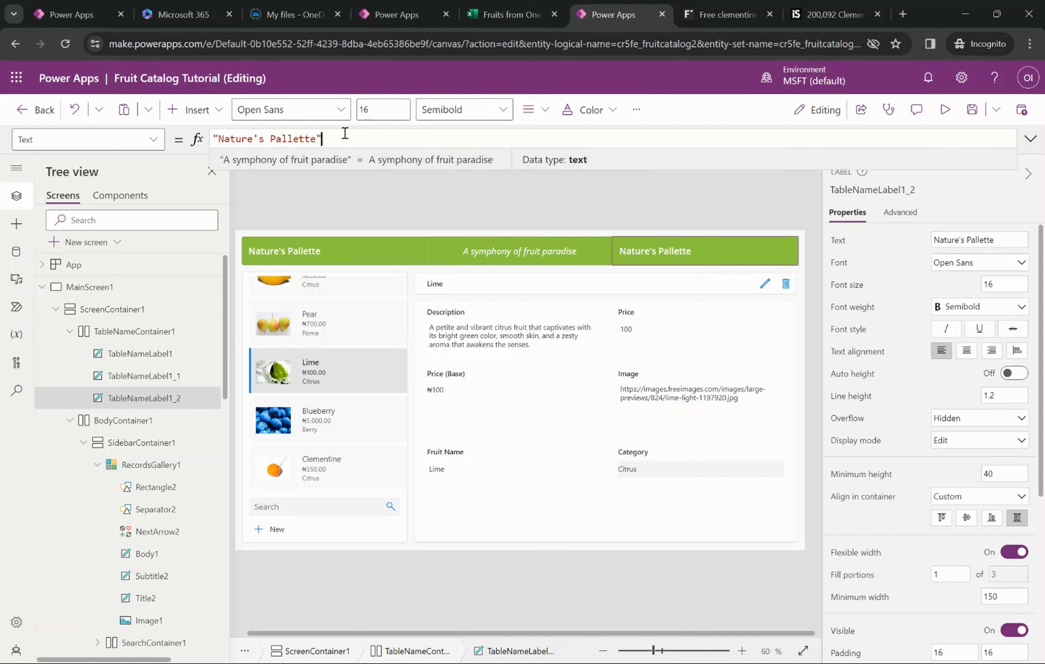
pyautogui.moveTo(345, 133); pyautogui.dragTo(180, 139)
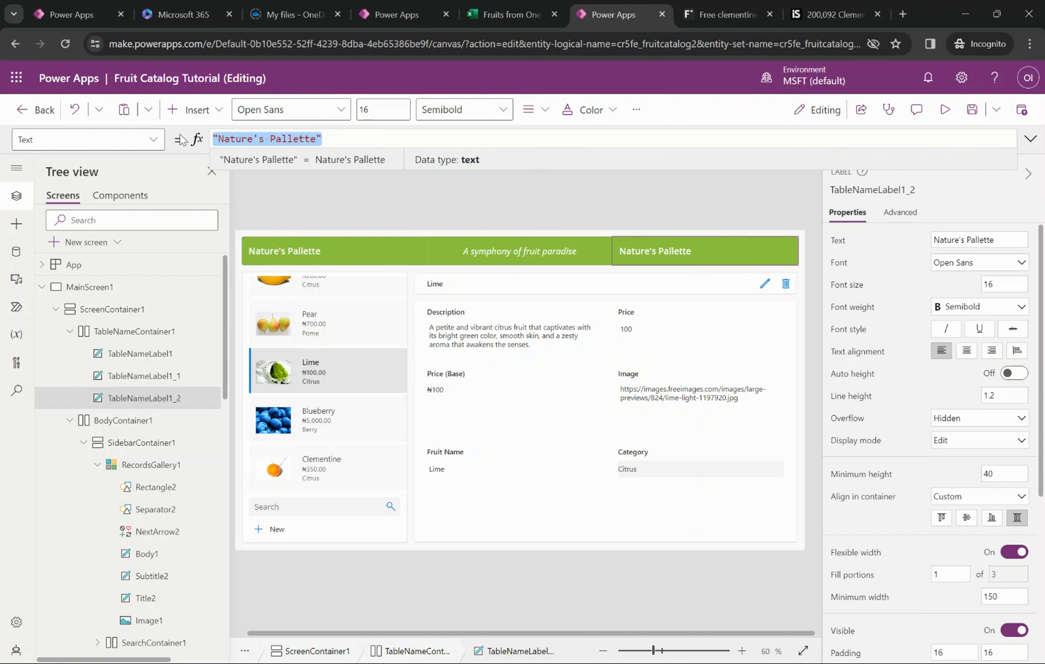
pyautogui.write('U')
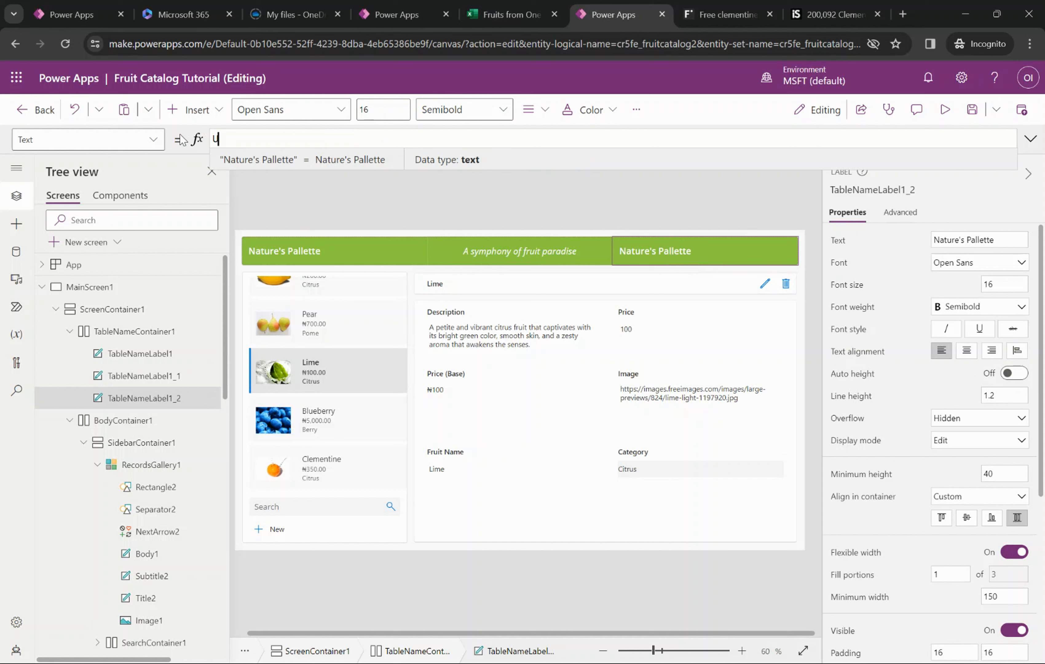
pyautogui.write('se')
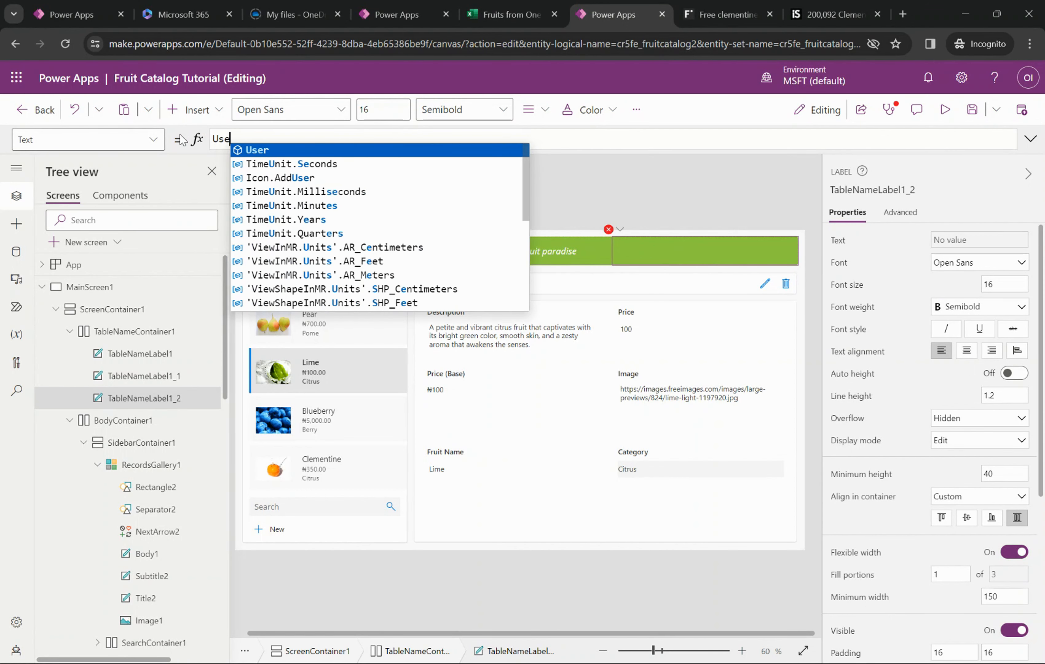
pyautogui.write('r(')
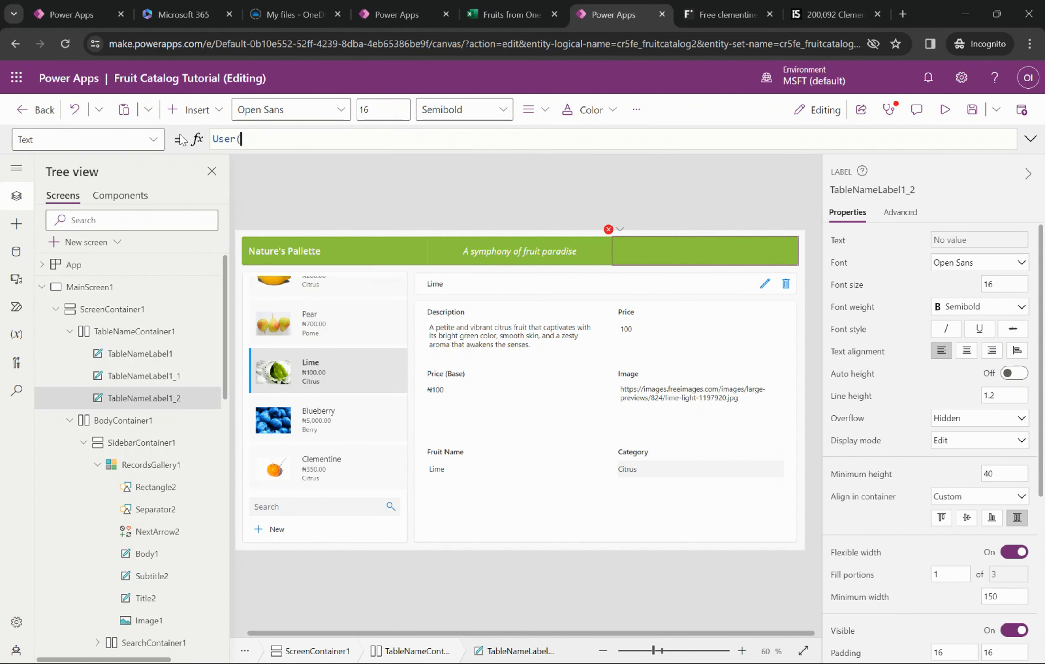
pyautogui.write(').')
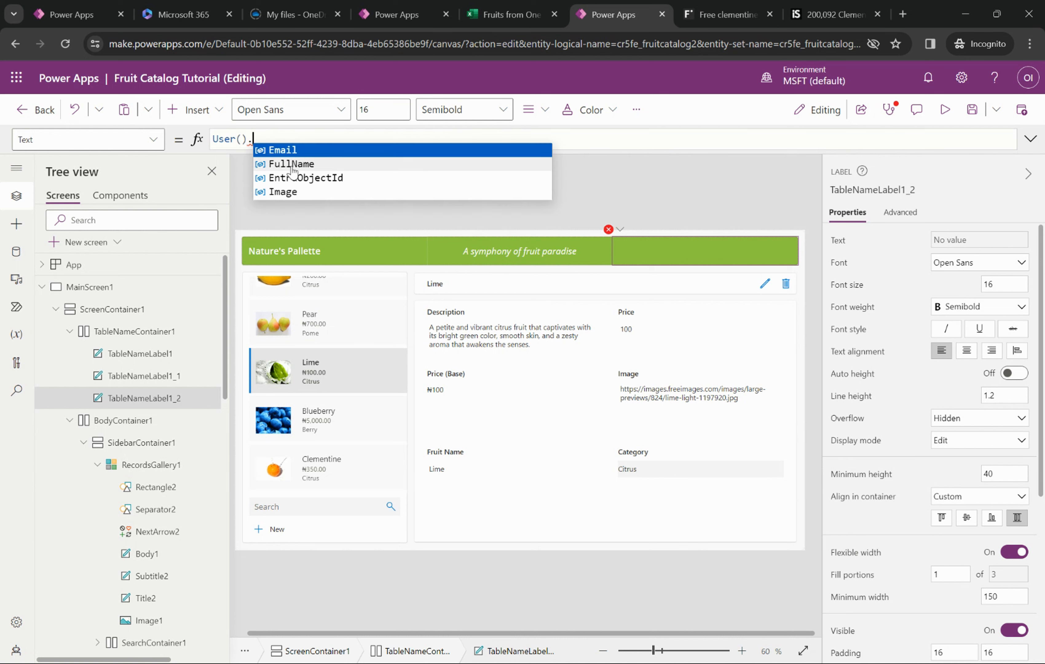
pyautogui.click(292, 168)
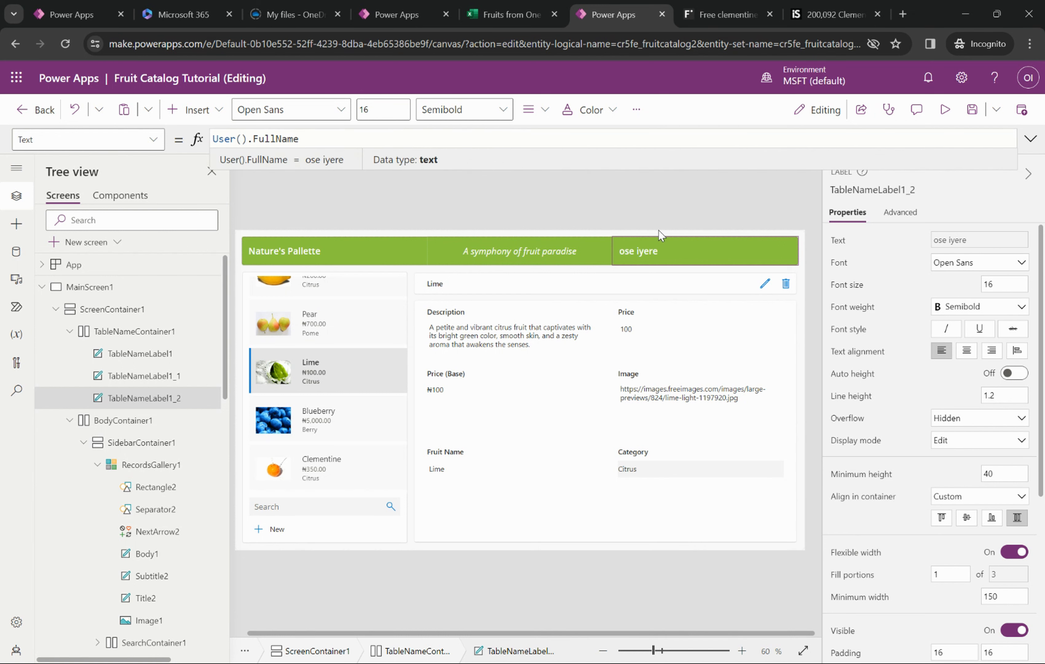
pyautogui.click(967, 351)
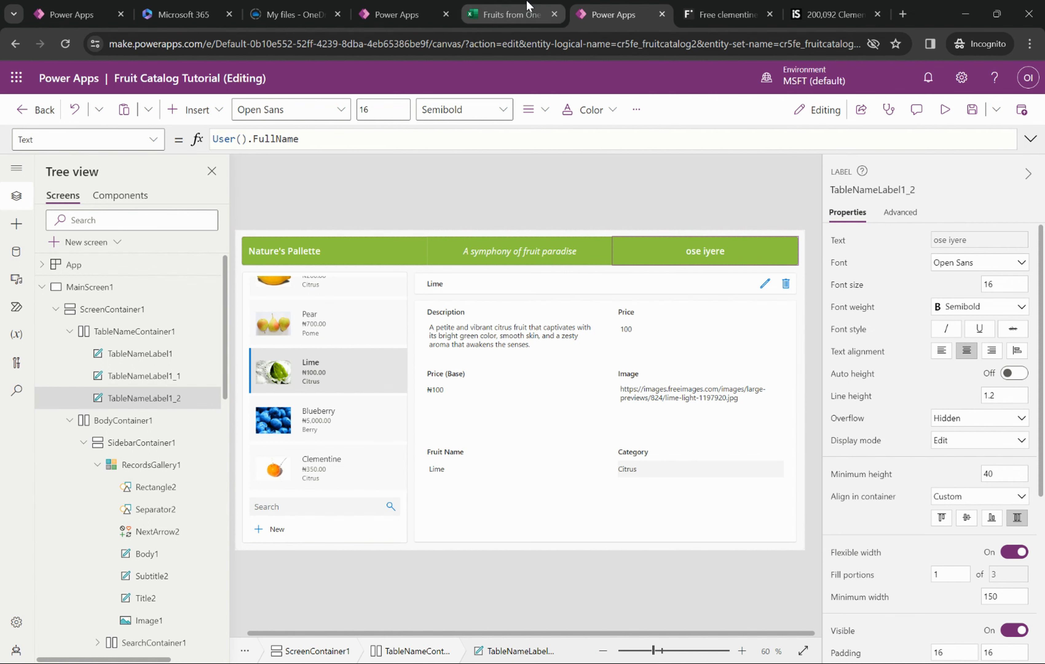
# Step: Examine the welcome label's First/Split name formula in the finished Fruit Catalog app, and return to the Fruit Catalog Tutorial app
pyautogui.click(390, 7)
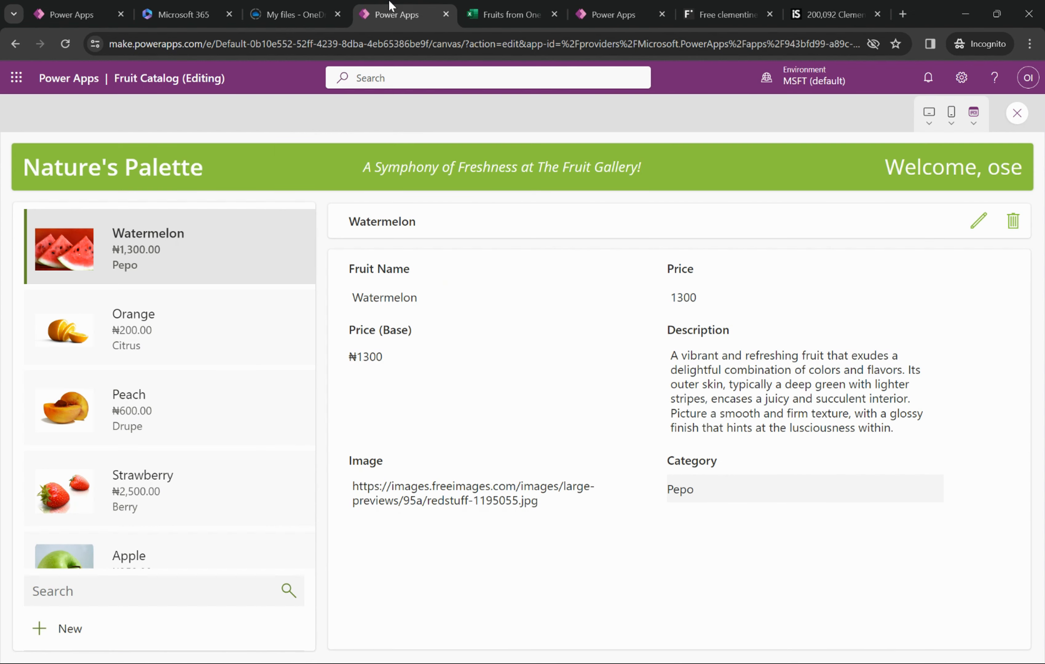
pyautogui.click(1015, 122)
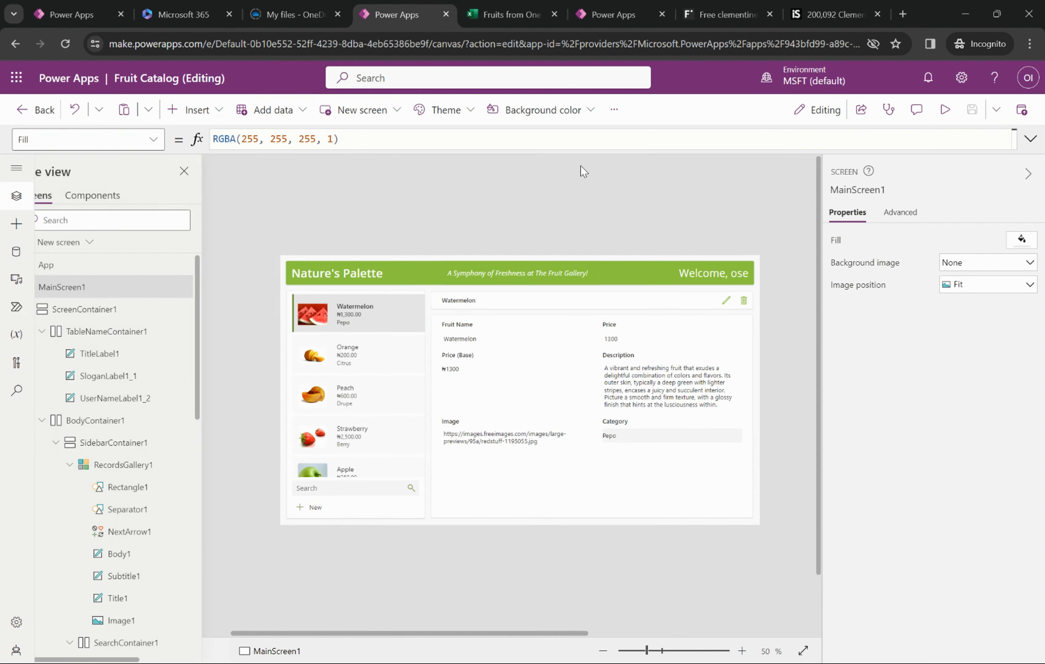
pyautogui.click(725, 281)
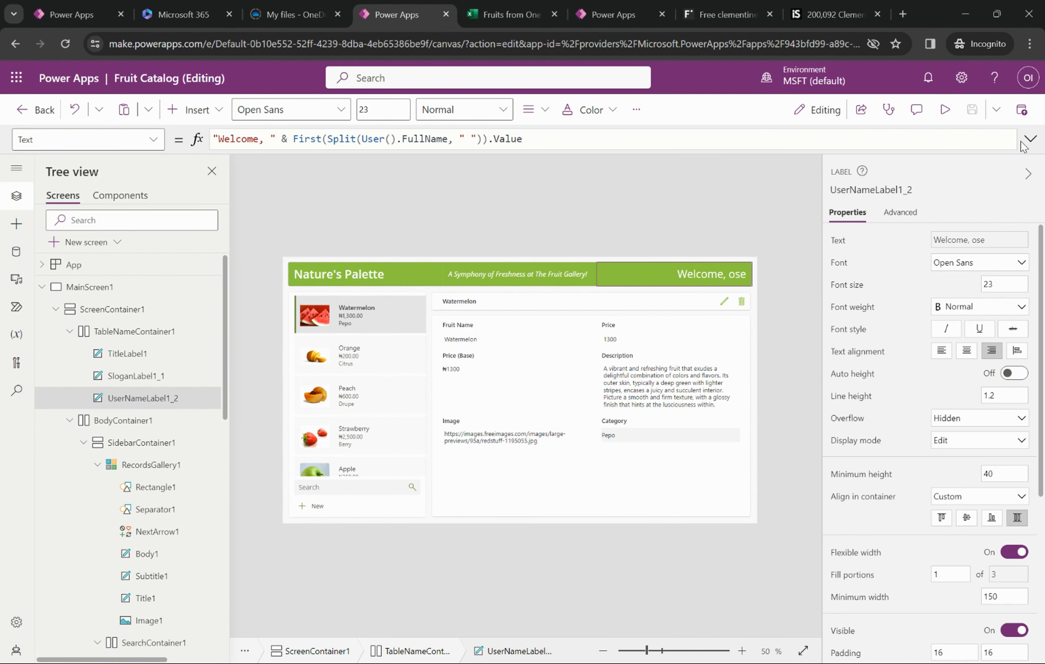
pyautogui.click(1030, 138)
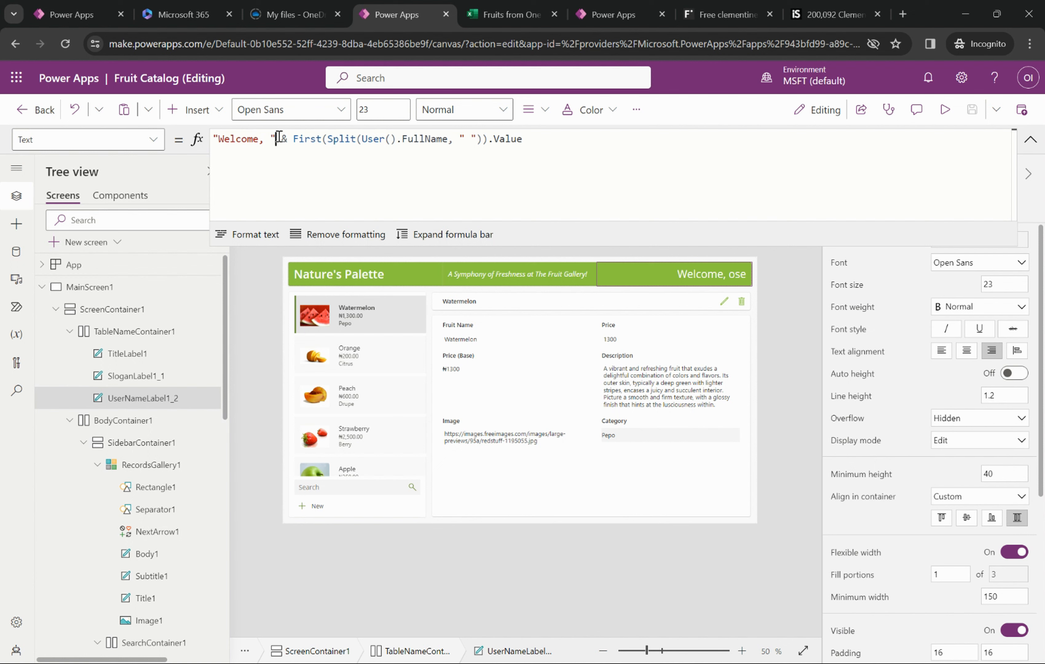
pyautogui.moveTo(277, 138); pyautogui.dragTo(213, 138)
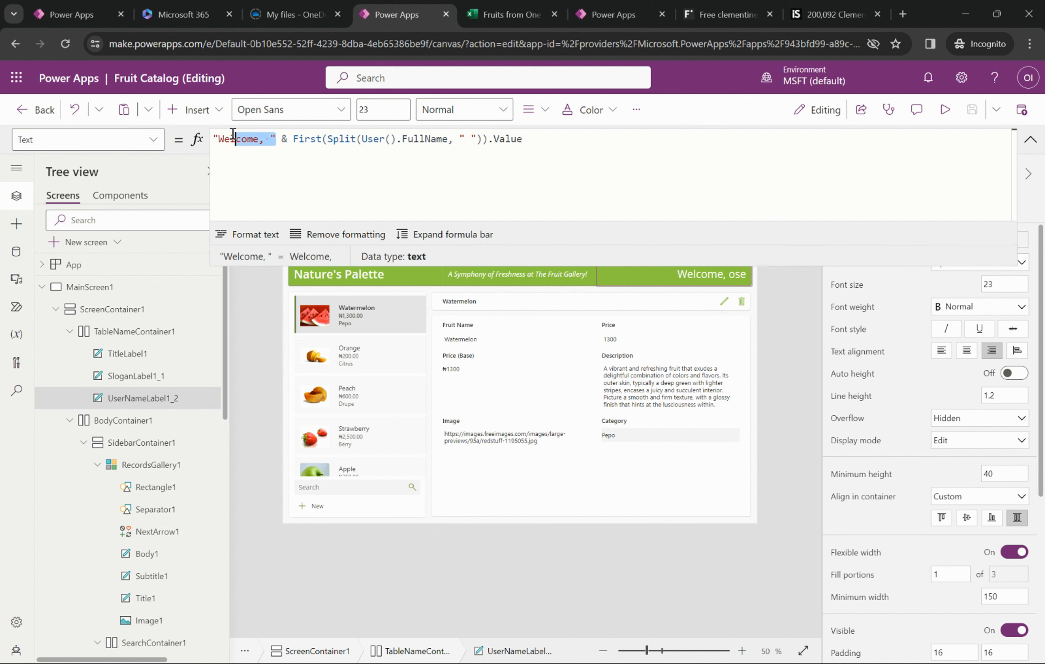
pyautogui.click(286, 140)
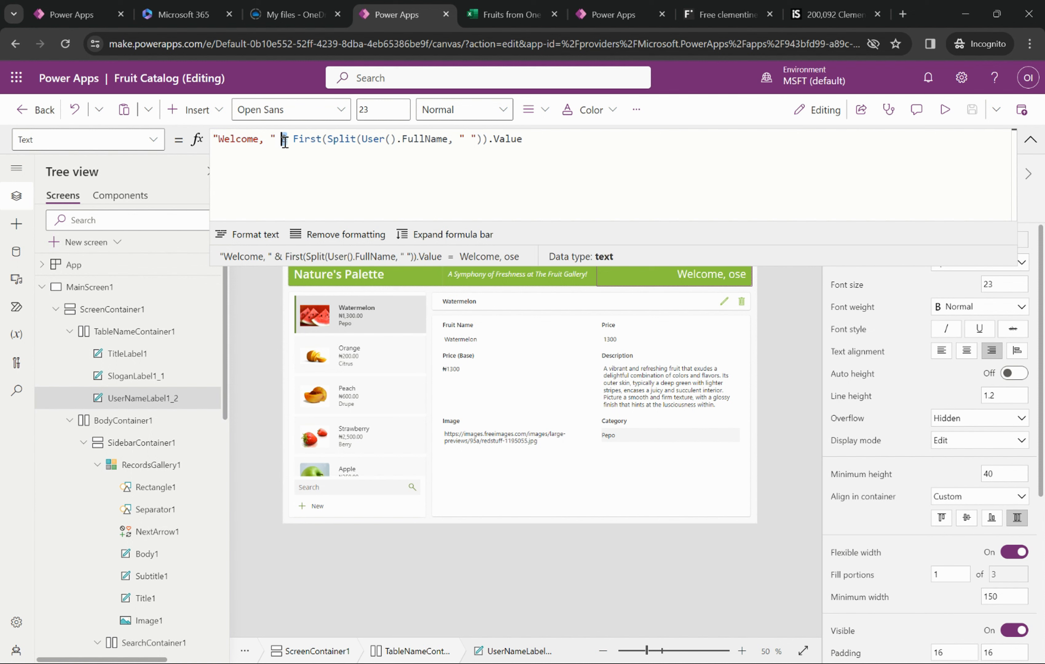
pyautogui.doubleClick(295, 140)
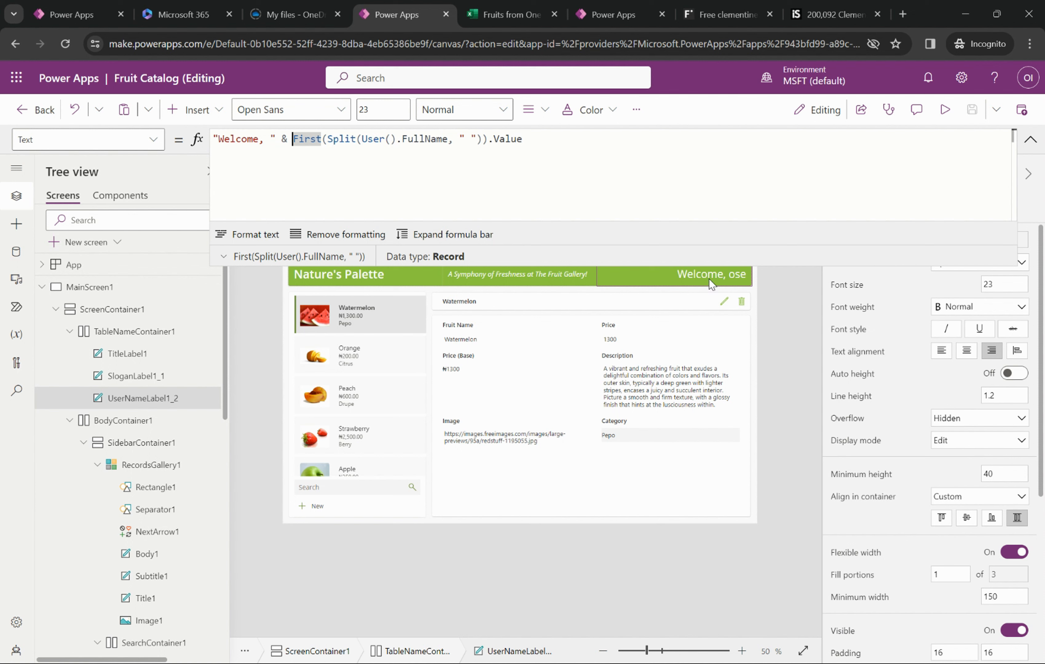
pyautogui.click(741, 281)
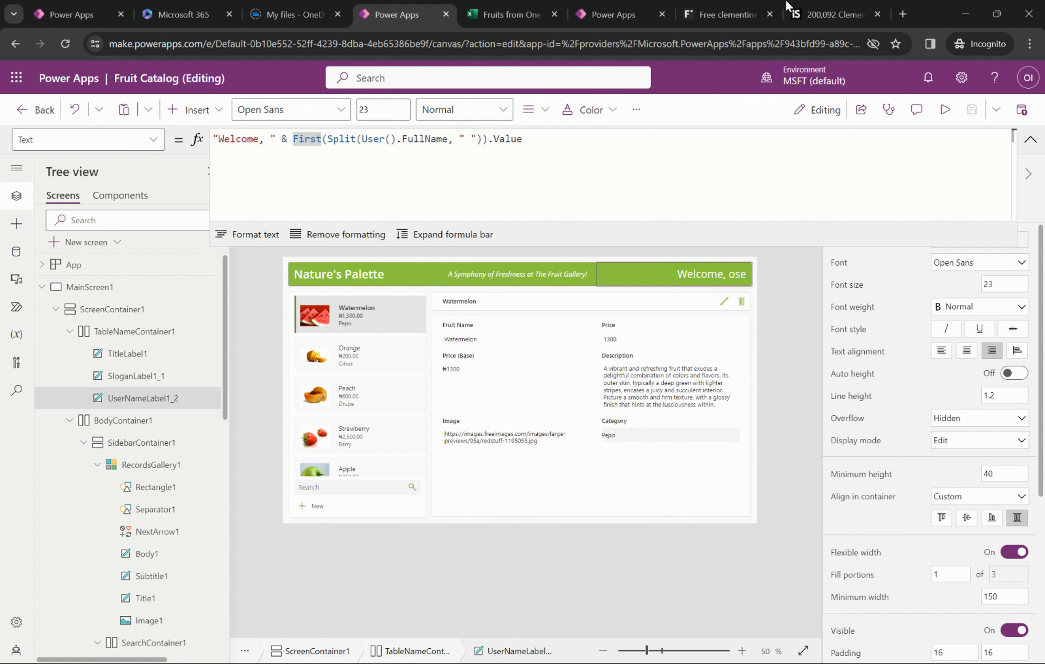
pyautogui.click(632, 6)
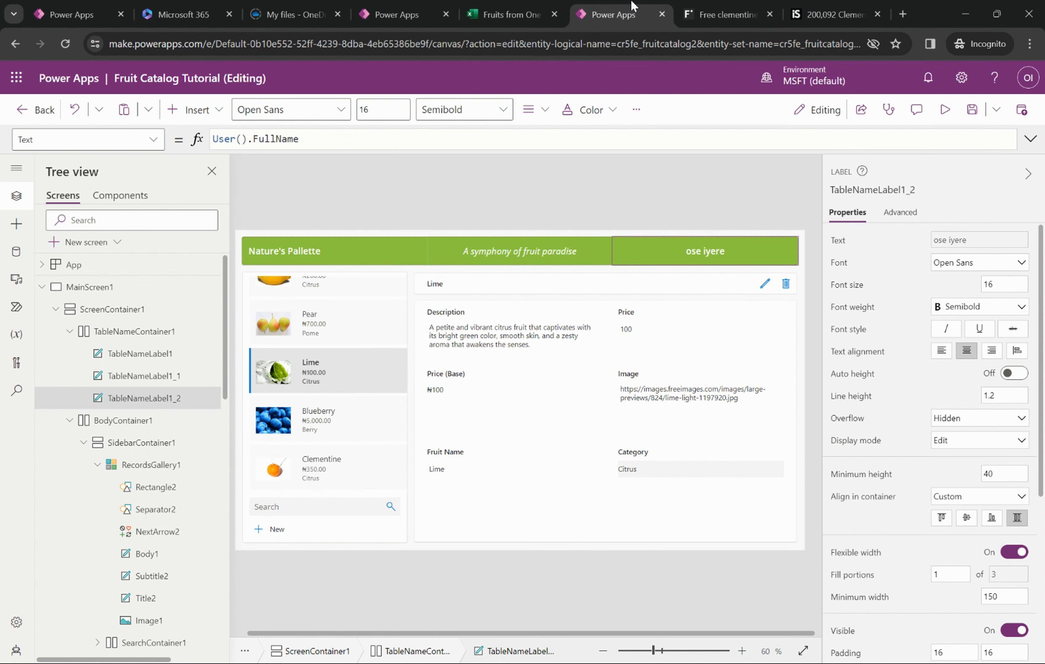
pyautogui.click(663, 199)
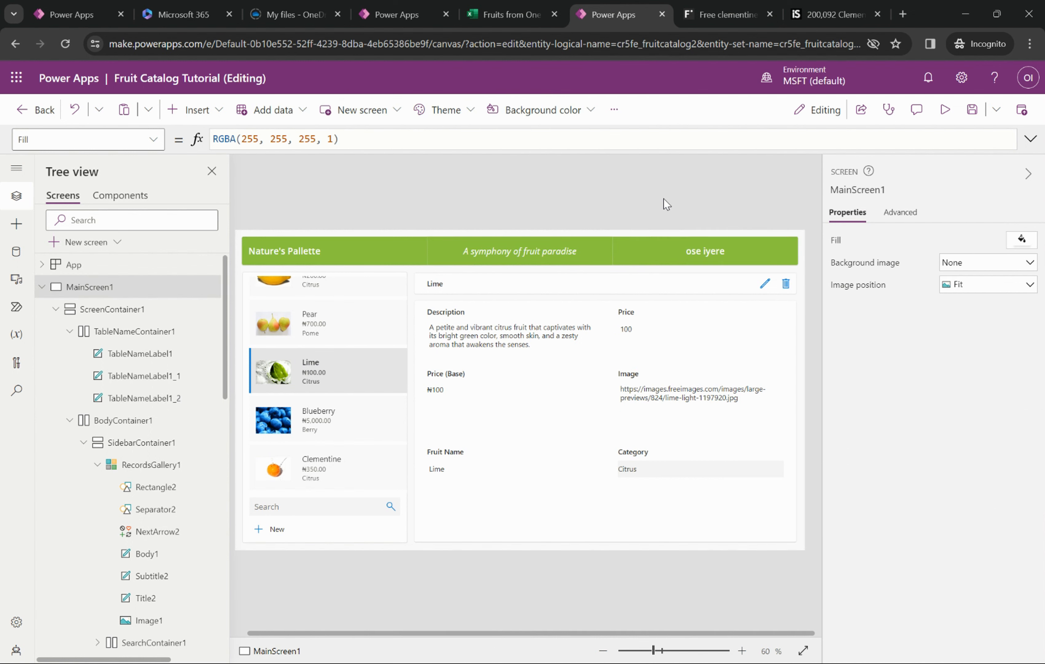